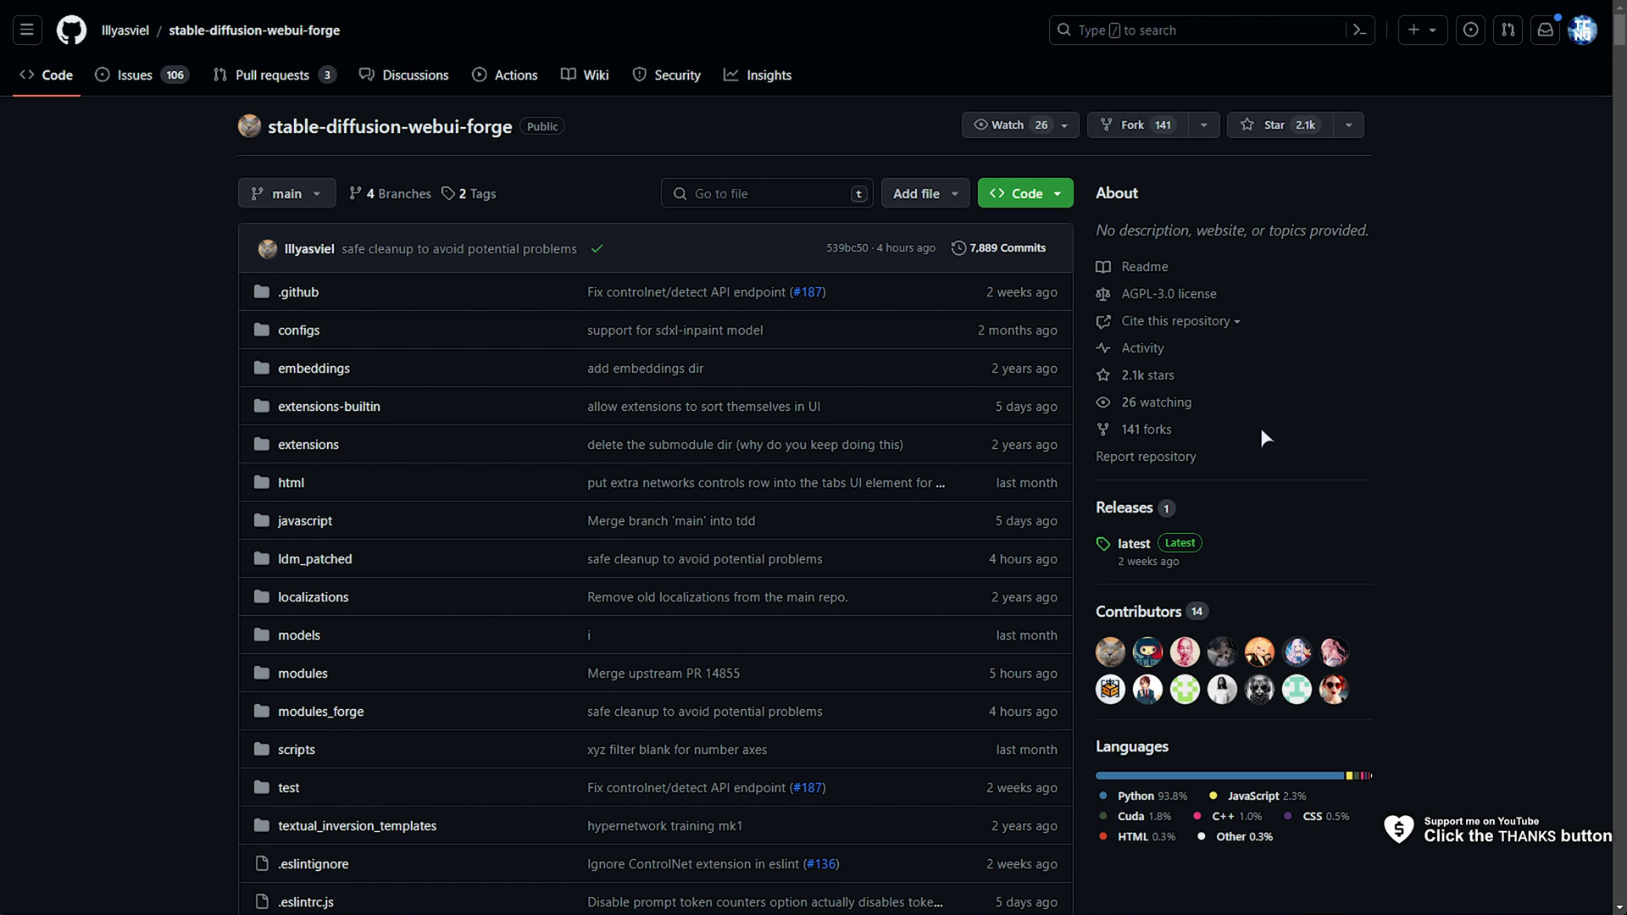
Scroll the stable-diffusion-webui-forge repository page down to its README
scroll(1263, 436, "down", 15)
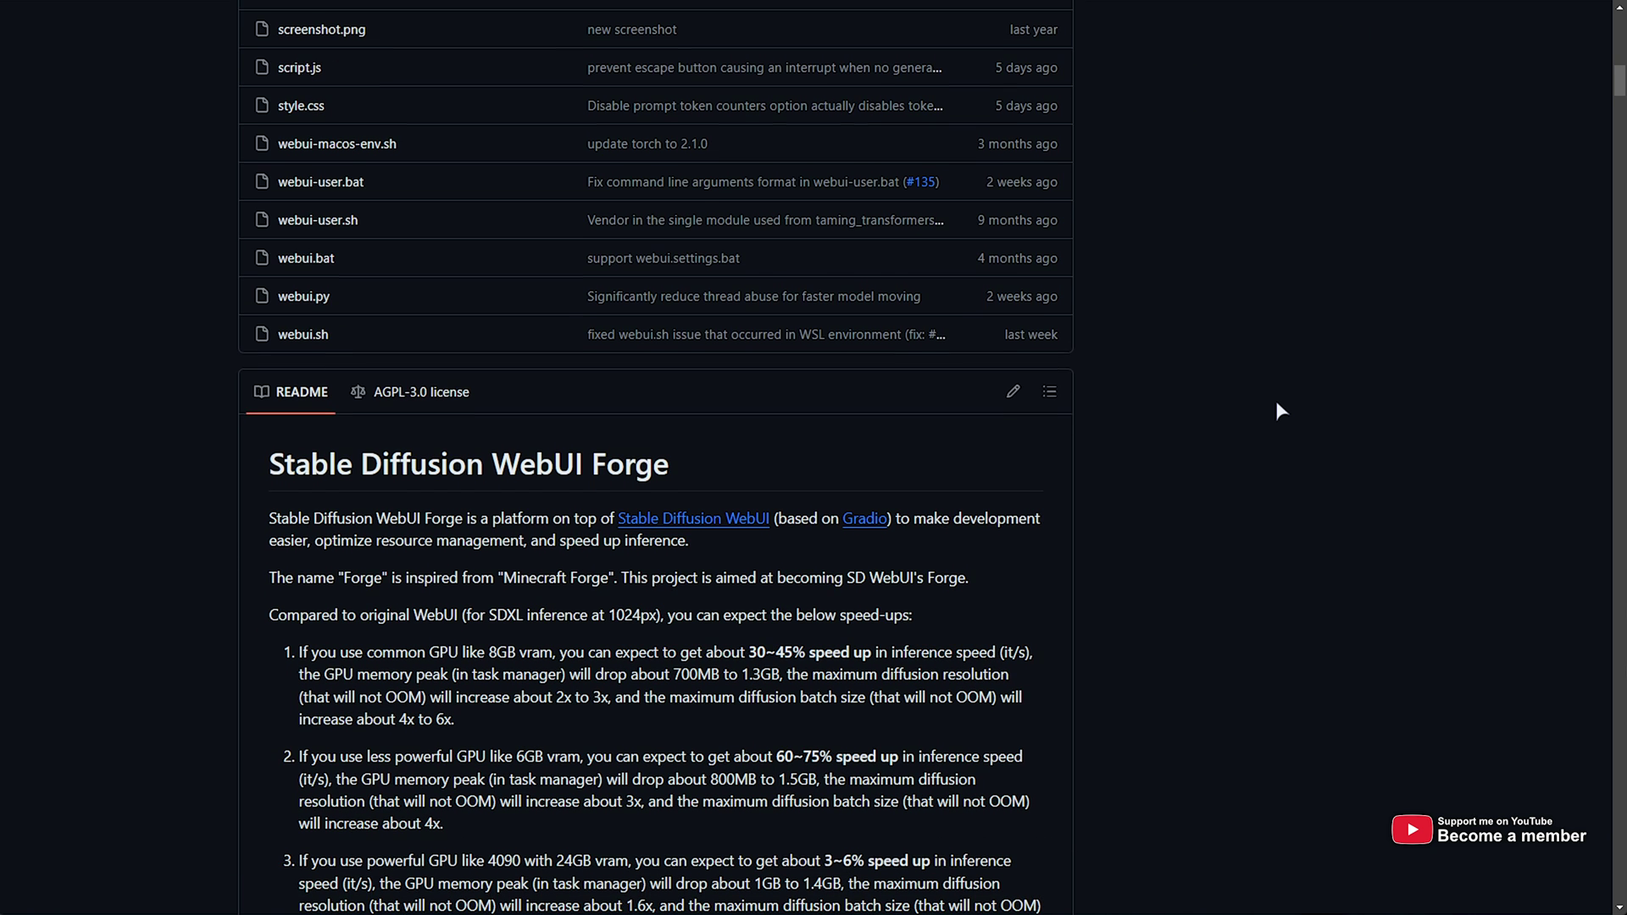
middle_click(1081, 506)
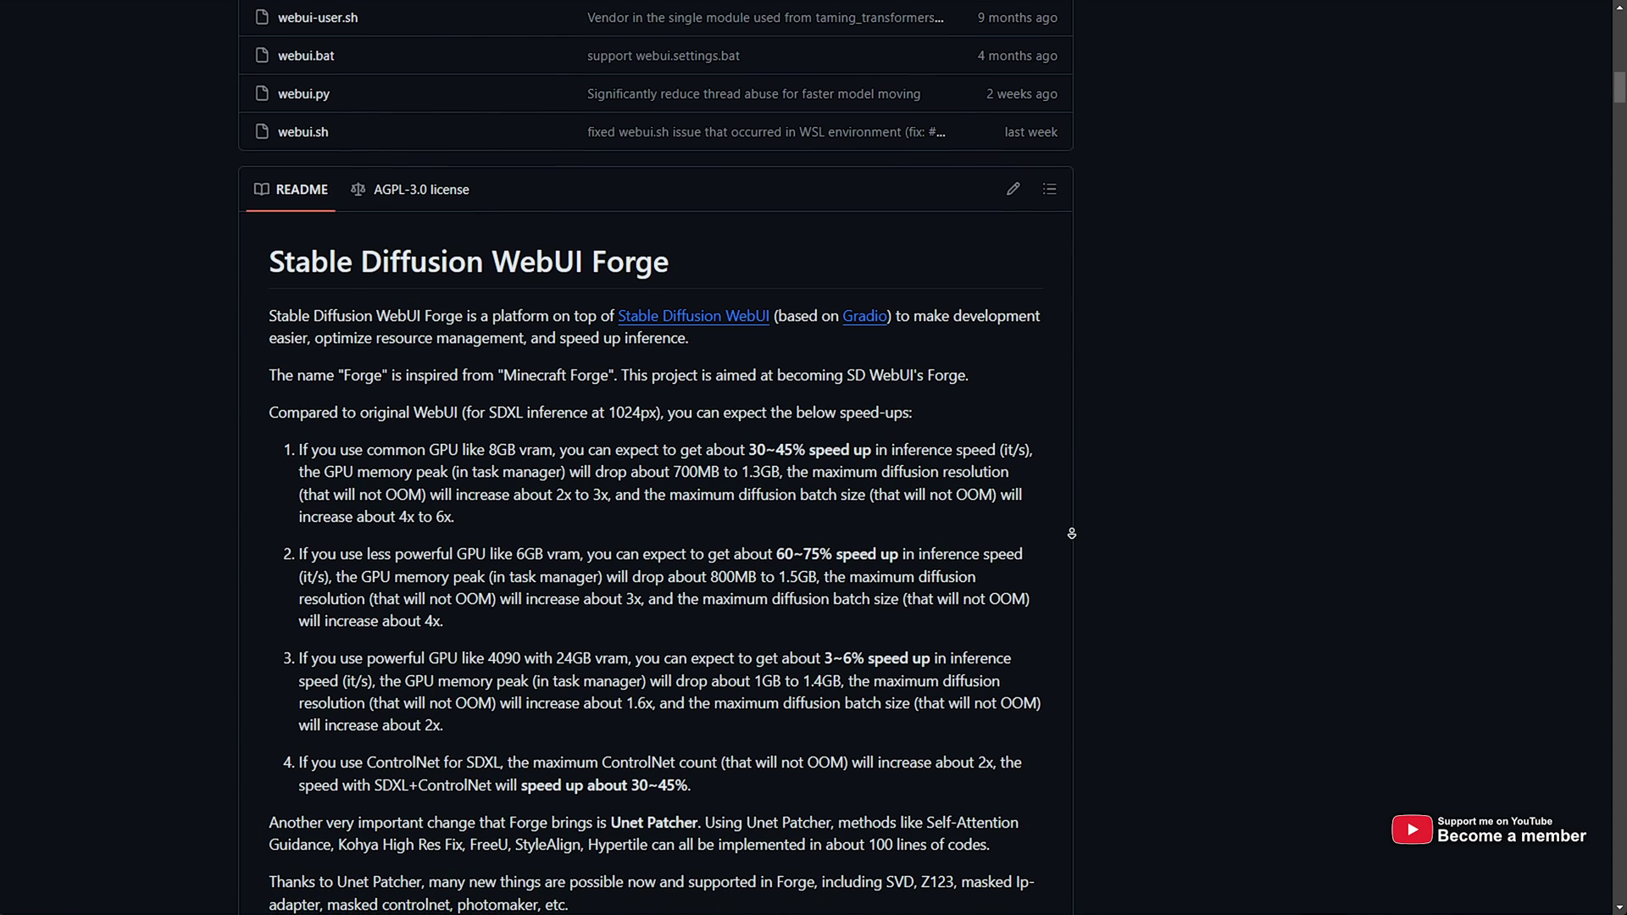
left_click(1072, 534)
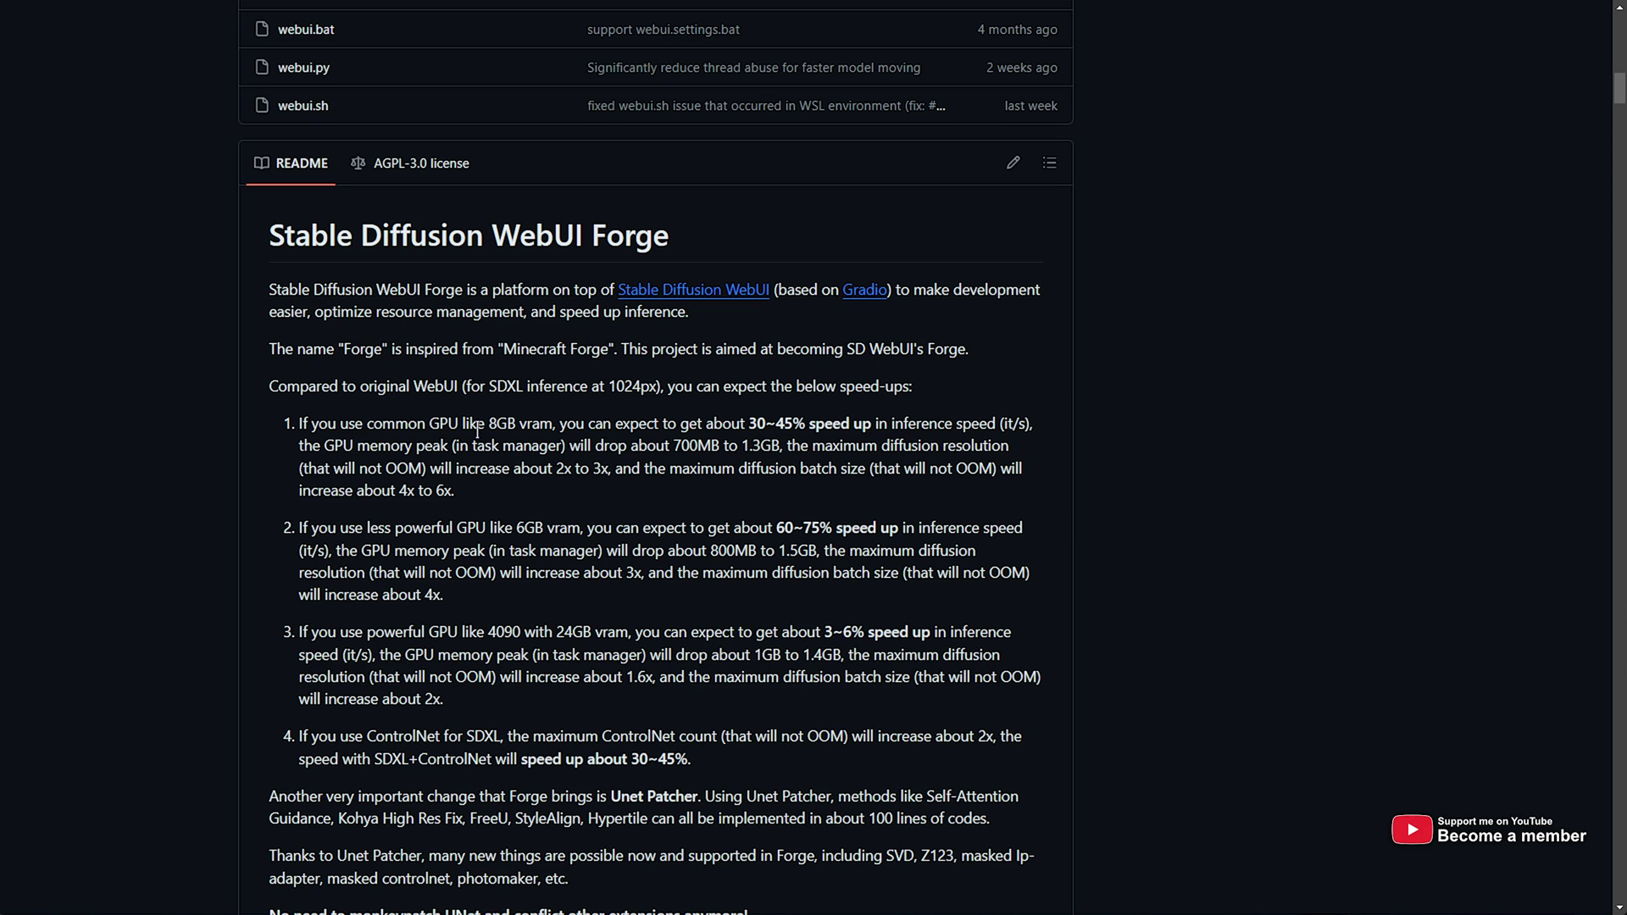
left_click_drag(489, 424, 534, 424)
left_click_drag(525, 527, 544, 529)
left_click_drag(745, 424, 815, 424)
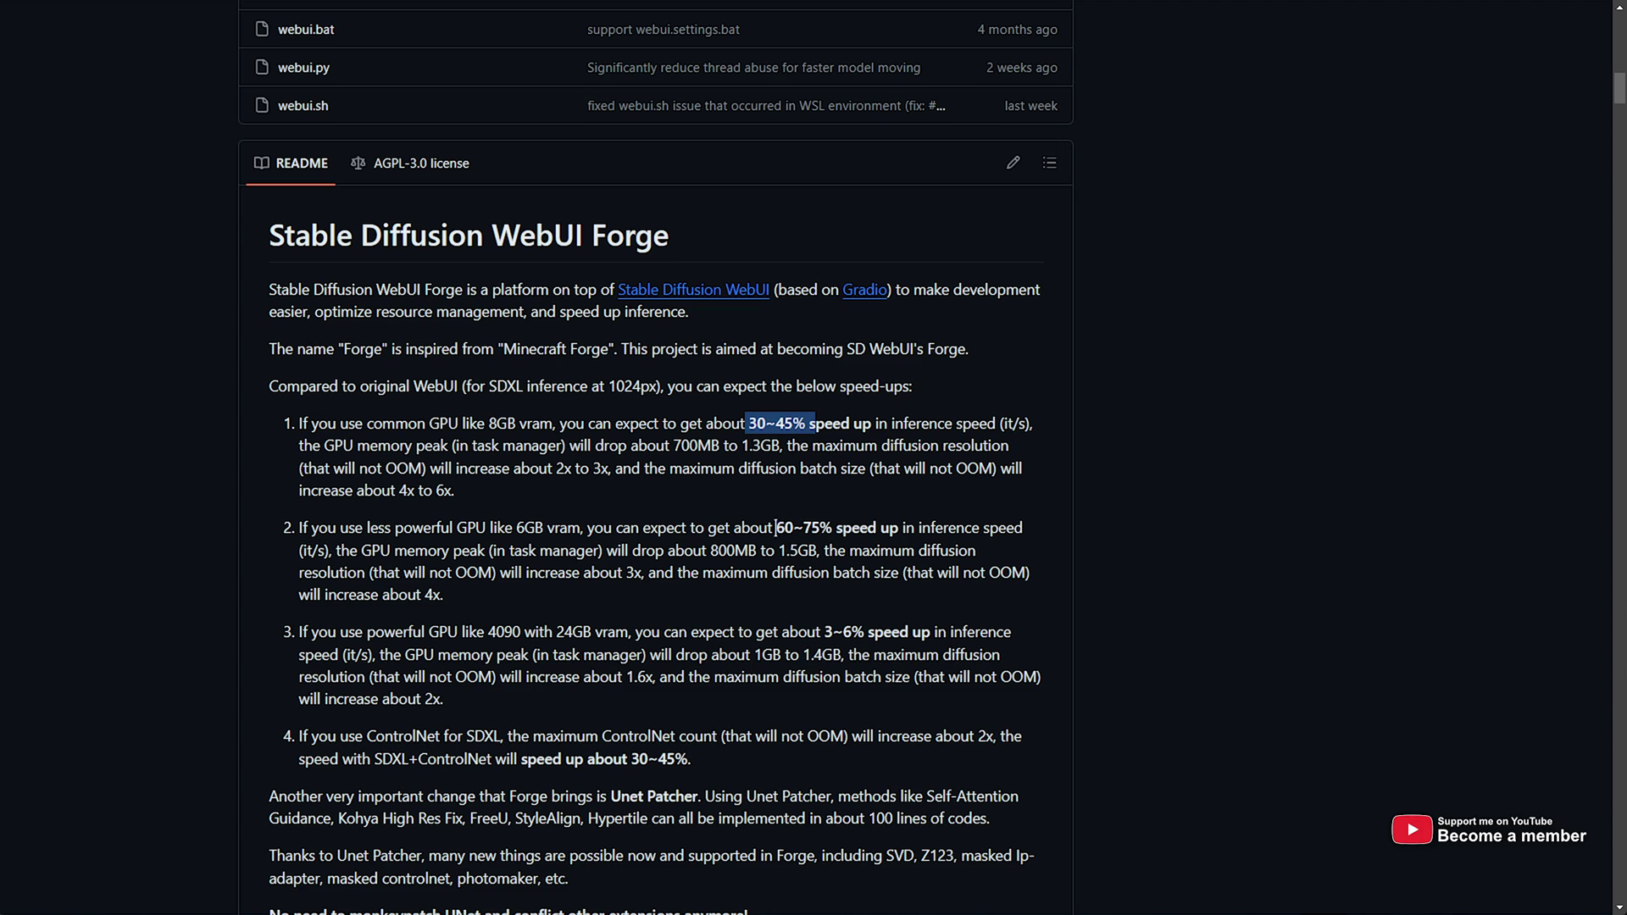
left_click_drag(776, 527, 835, 529)
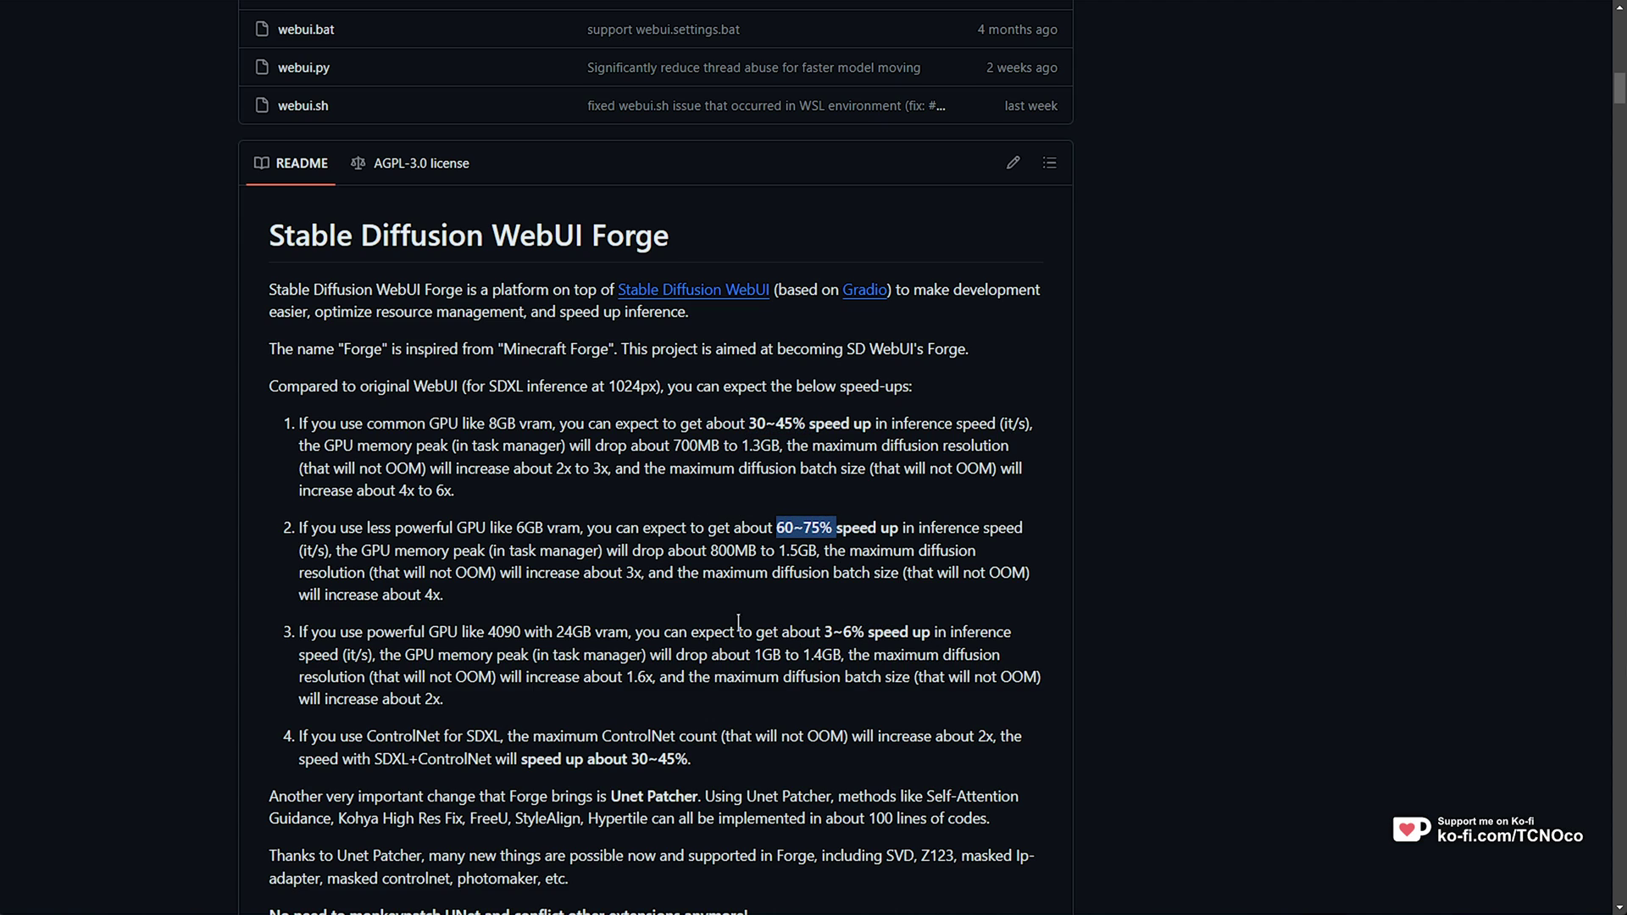
double_click(501, 632)
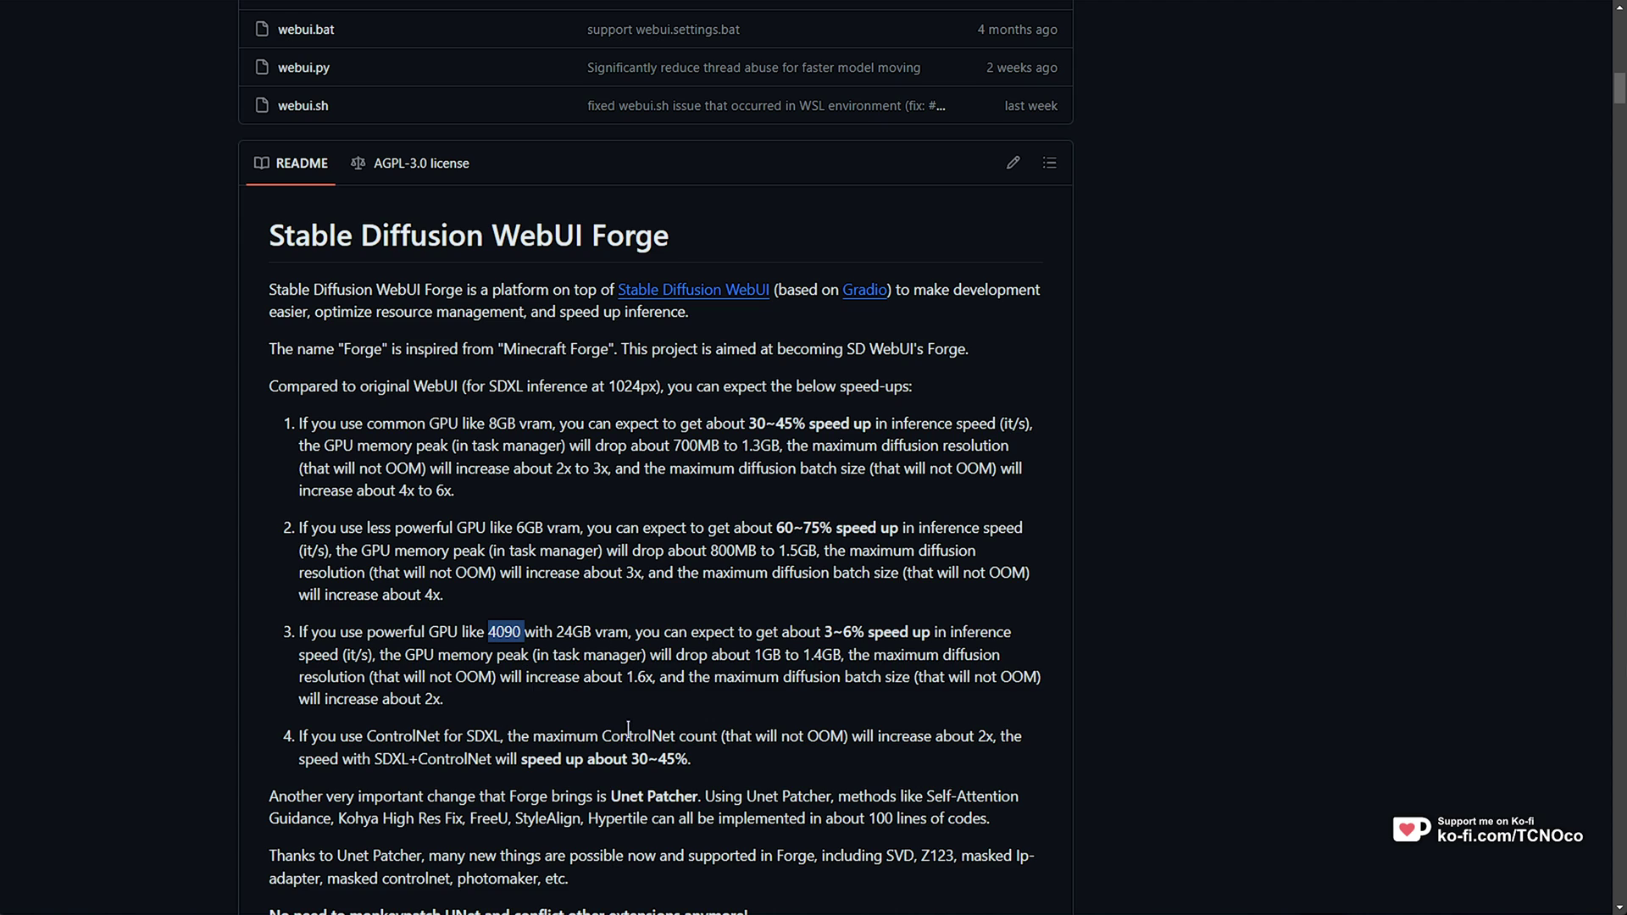
left_click_drag(826, 633, 852, 633)
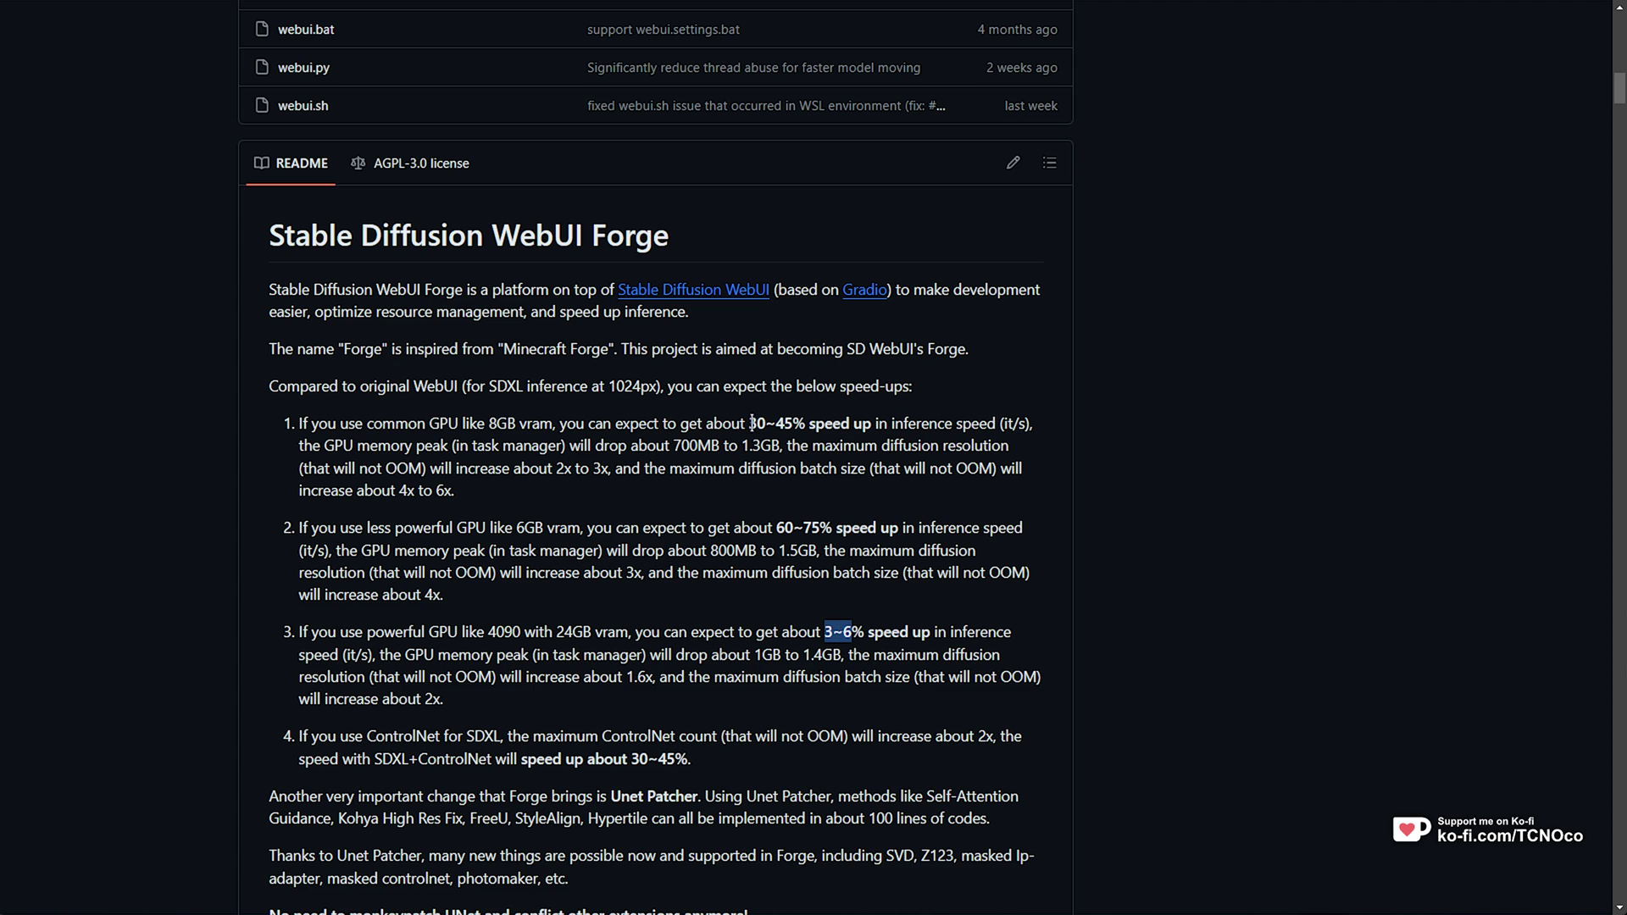
left_click_drag(751, 423, 810, 423)
left_click_drag(776, 527, 839, 526)
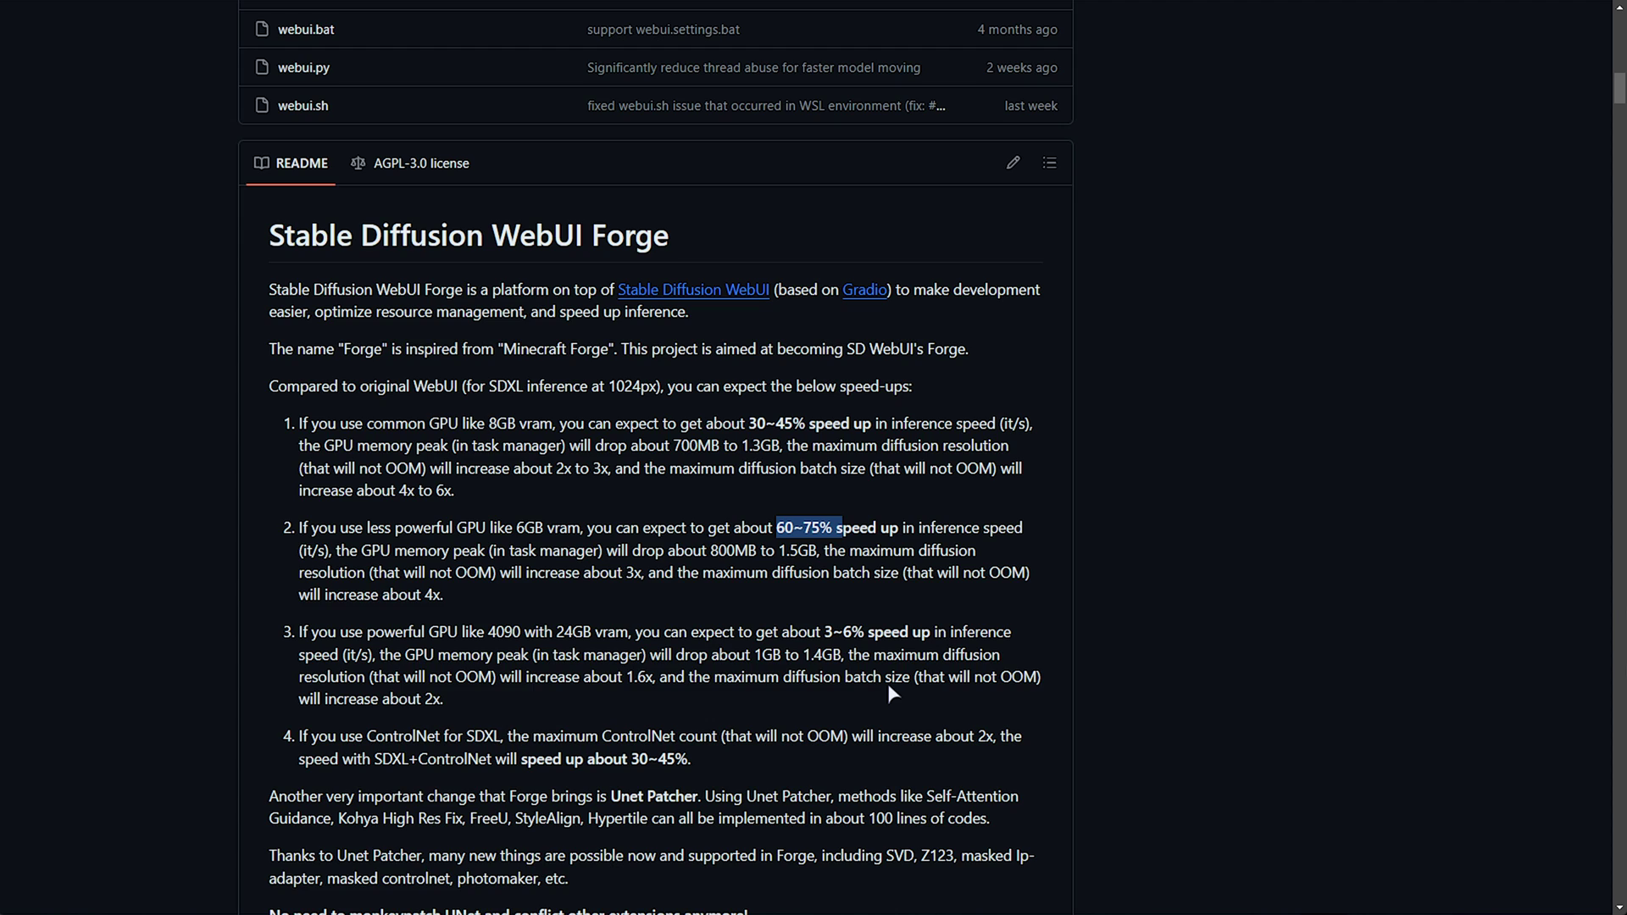
left_click(754, 746)
left_click_drag(975, 737, 996, 745)
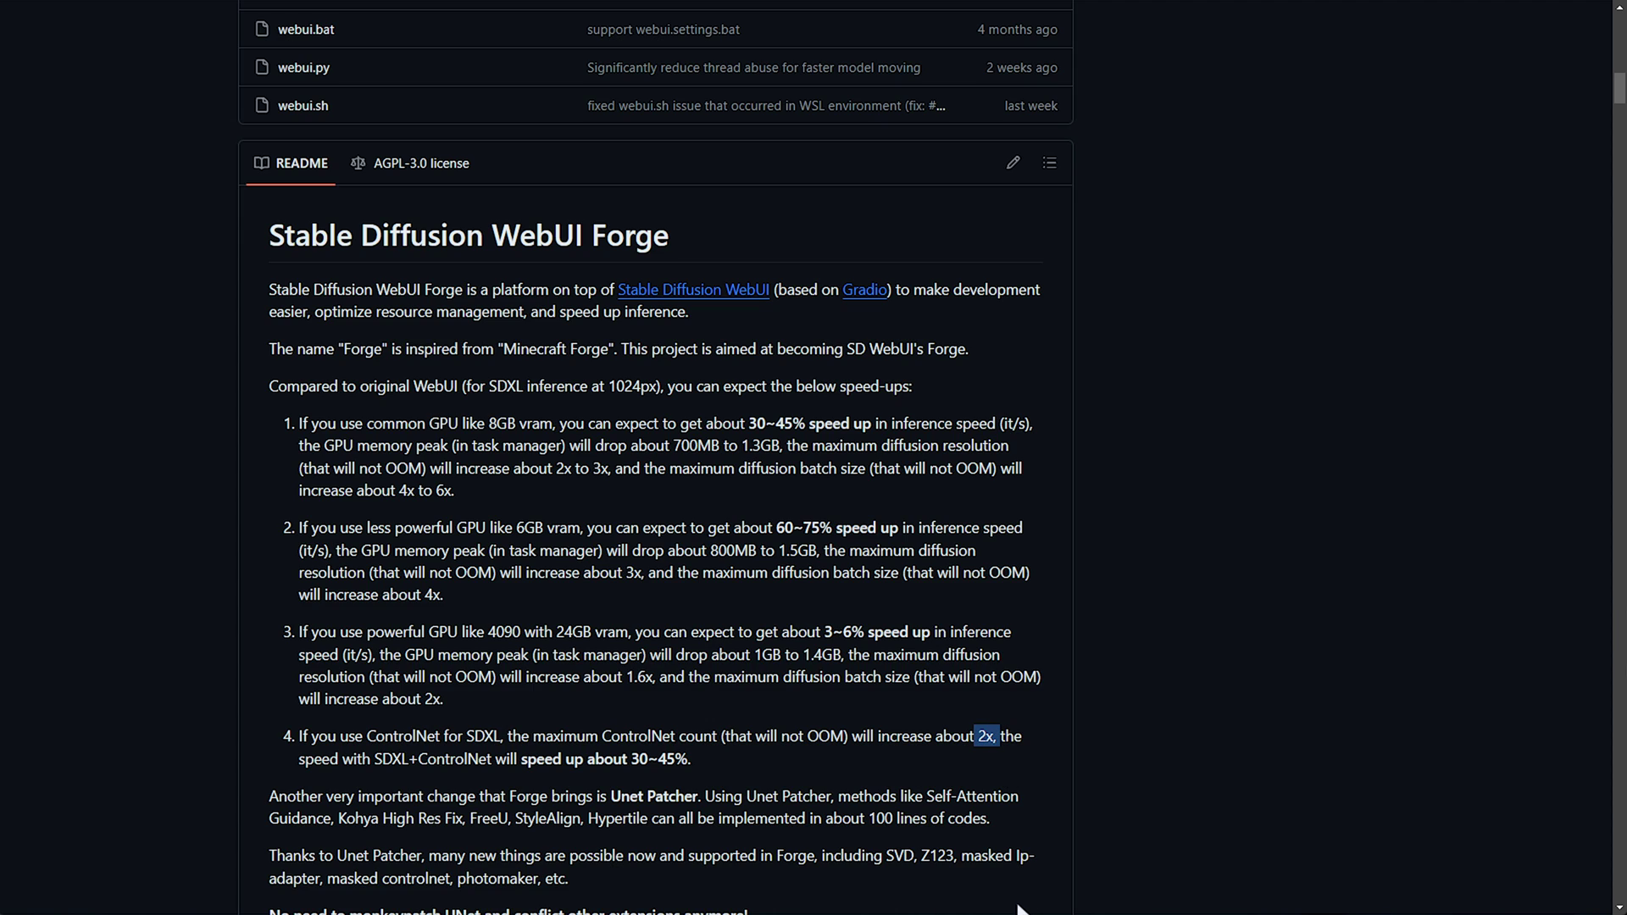
left_click_drag(705, 759, 641, 760)
Locate the One-Click Package download link and select all files in the webui_forge_cu121_torch21.7z archive
scroll(1301, 654, "up", 20)
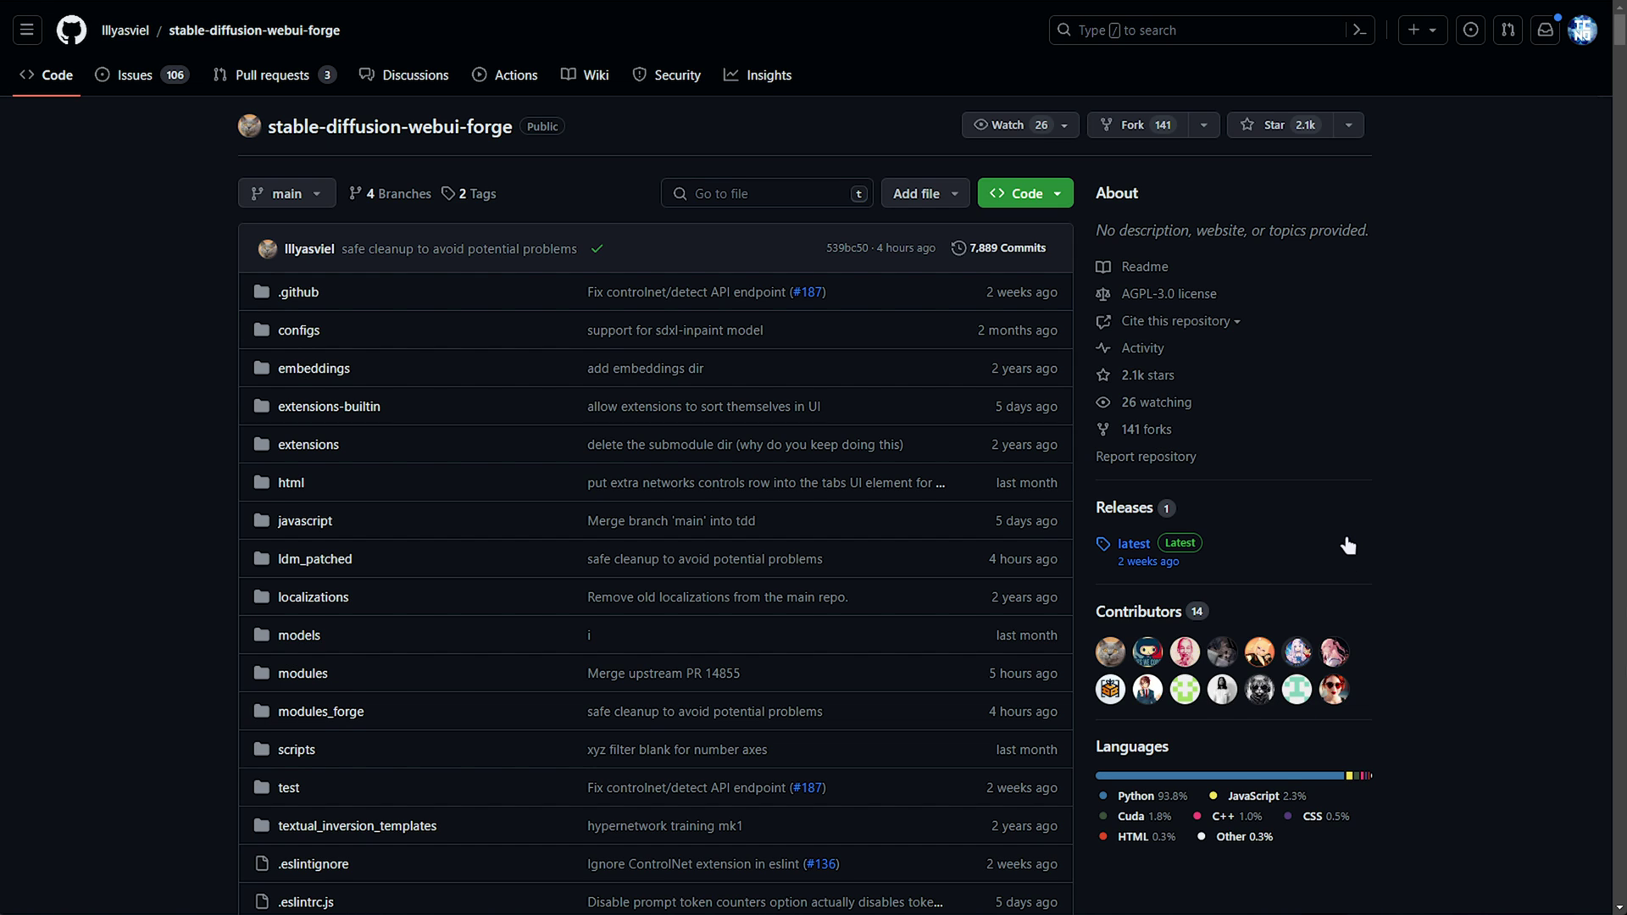
scroll(1100, 237, "down", 20)
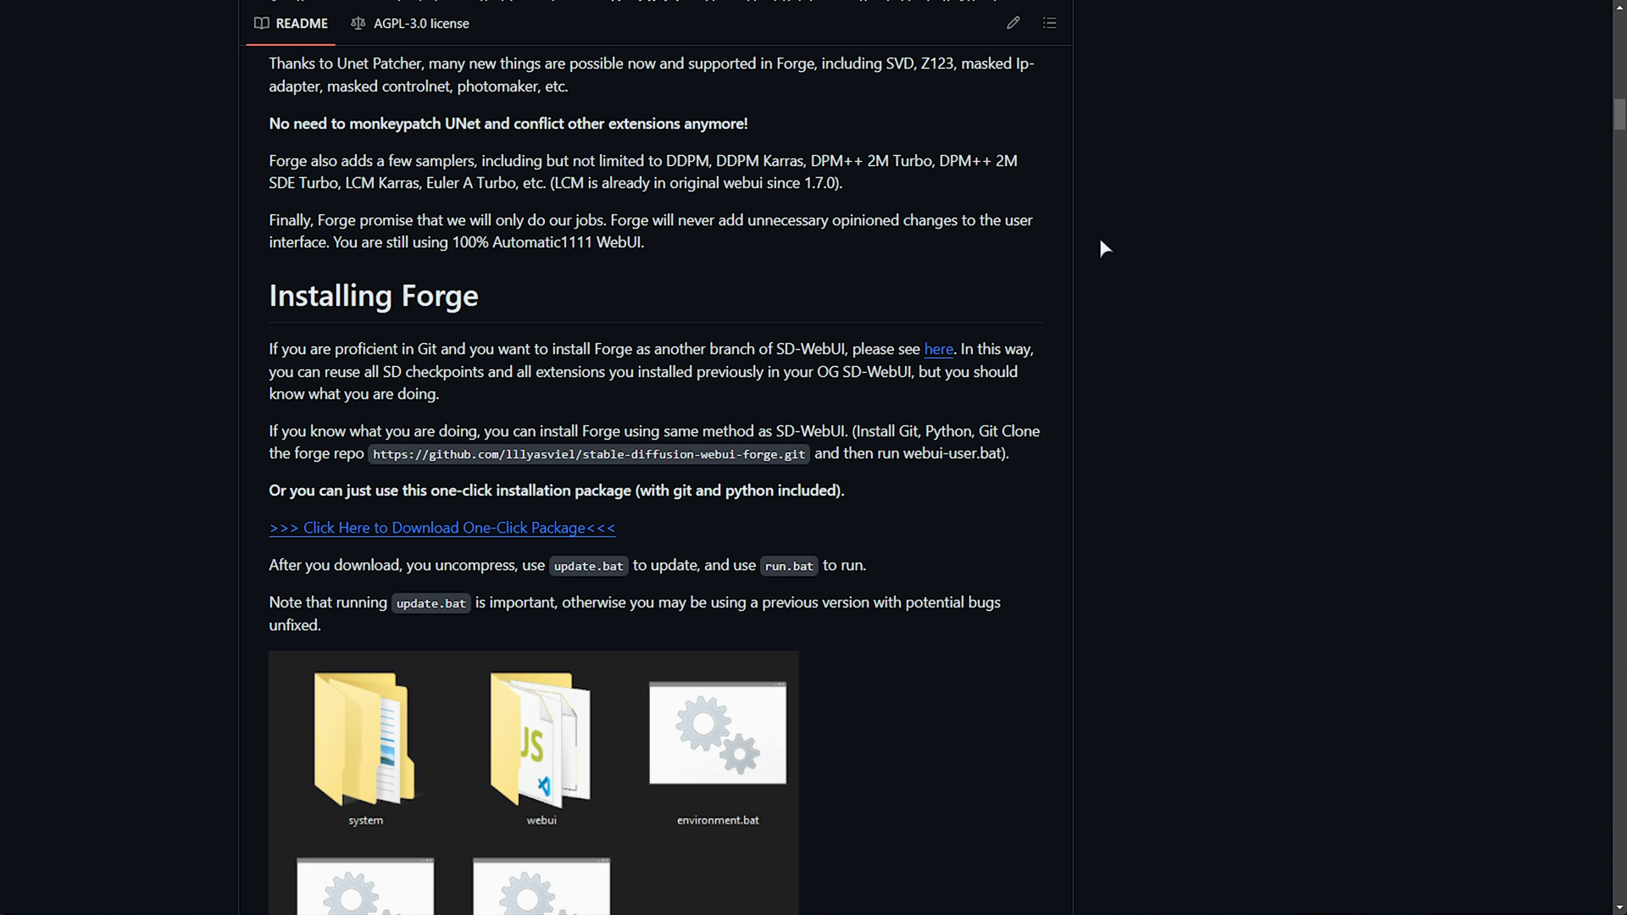
scroll(1093, 314, "down", 1)
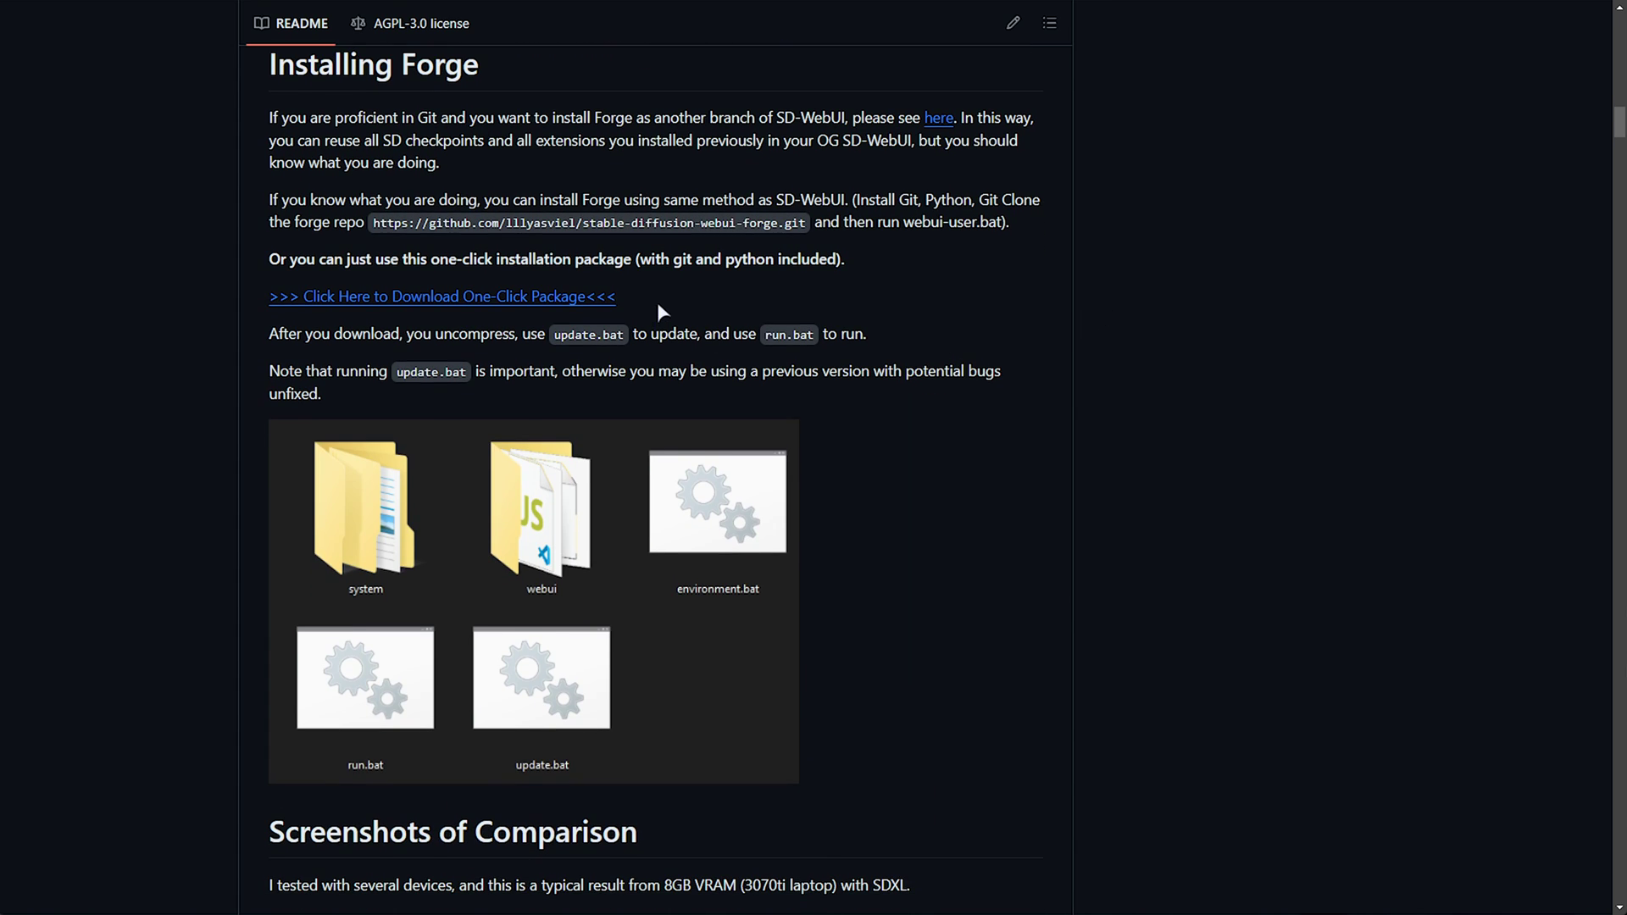
left_click_drag(658, 304, 252, 292)
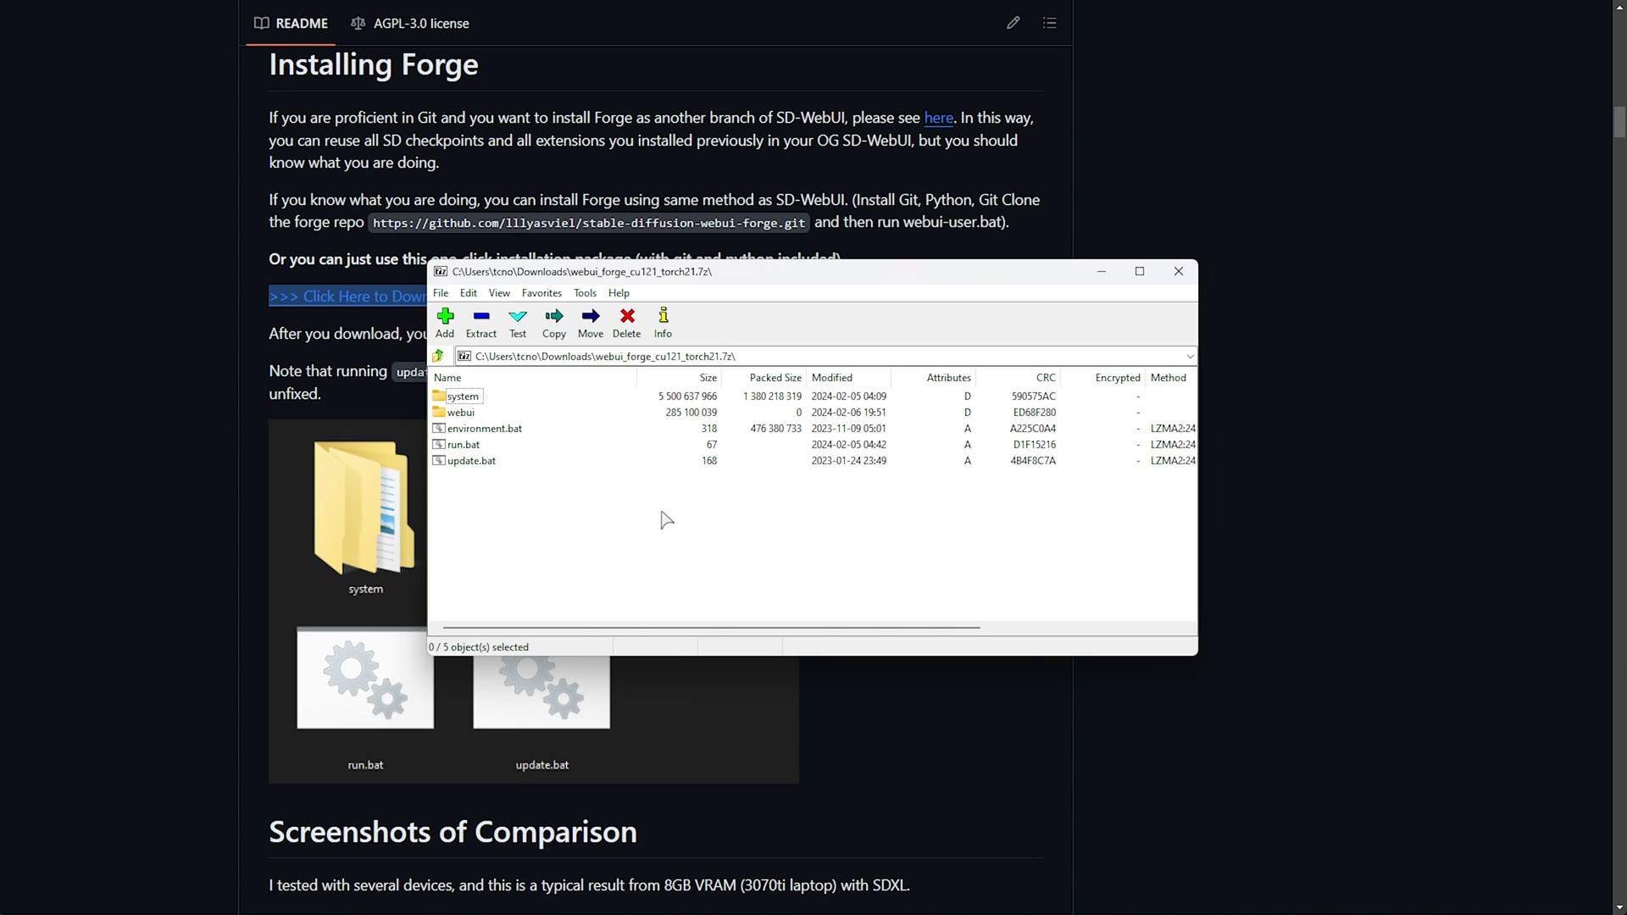
key("ctrl+a")
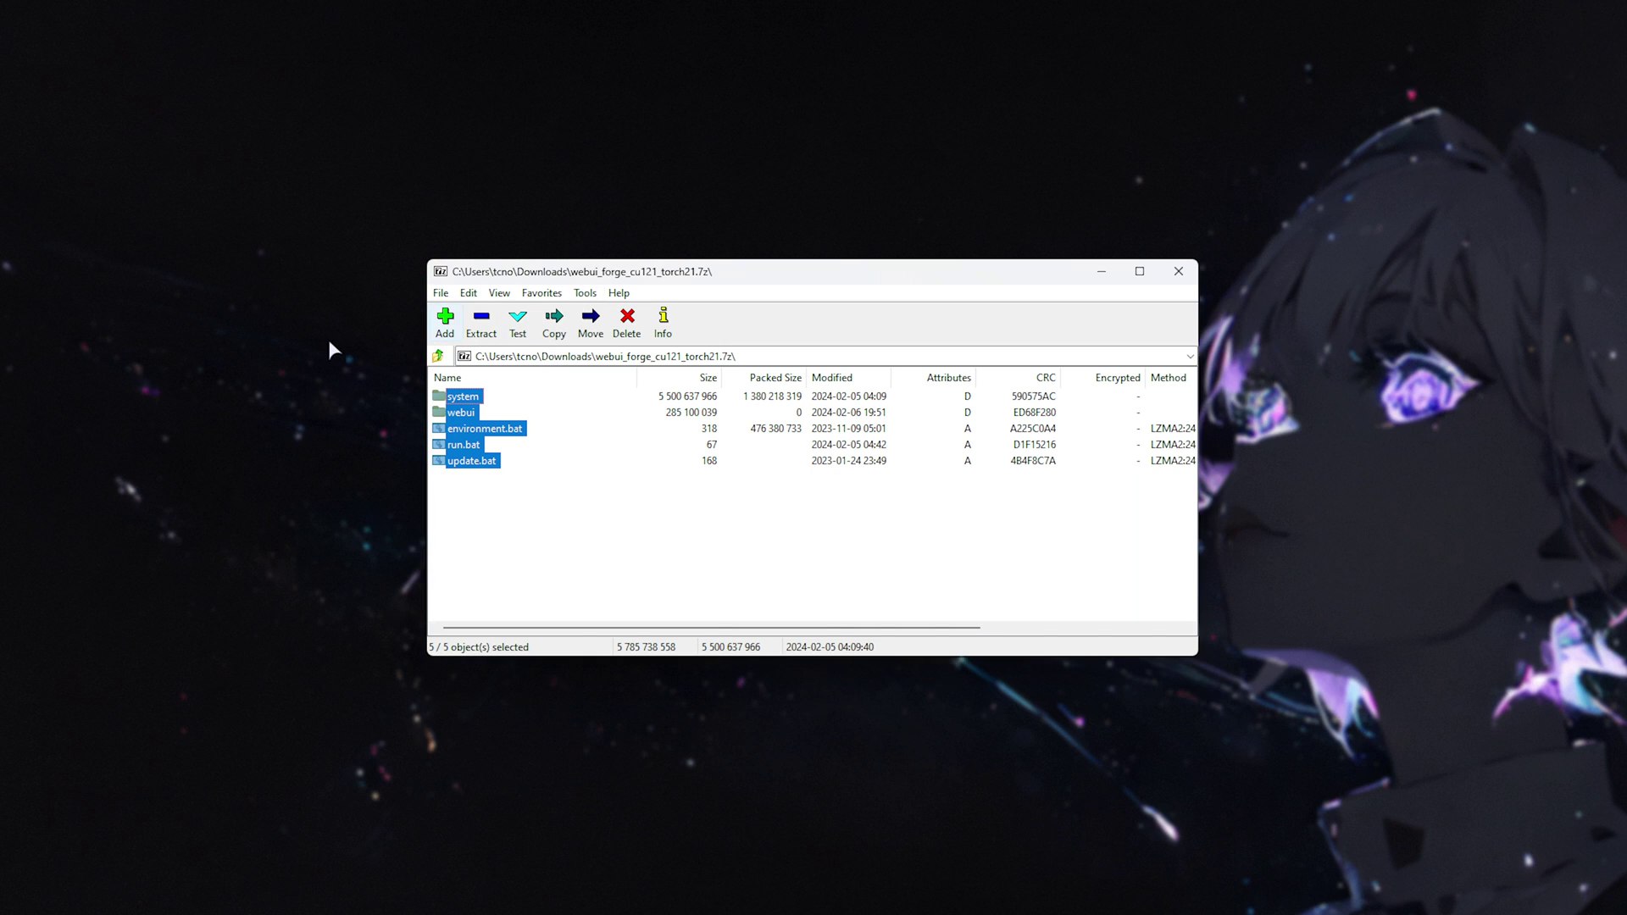
Create a desktop folder named Forge and extract the archive contents into it
right_click(323, 341)
left_click(523, 537)
type("For")
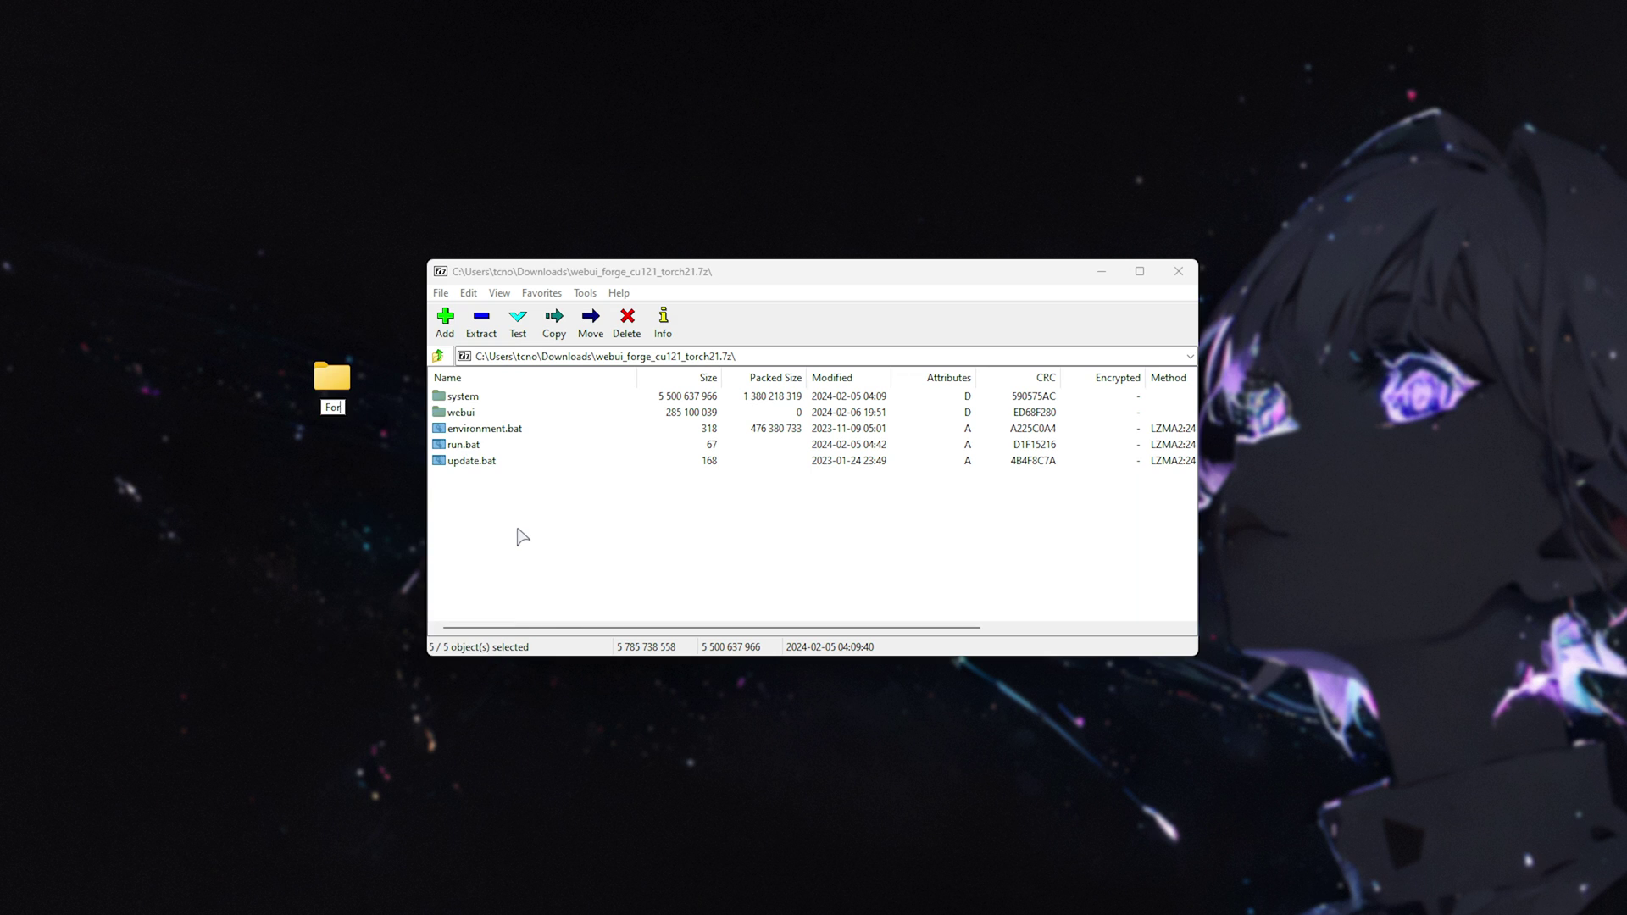
type("ge")
key("Return")
left_click_drag(463, 395, 322, 443)
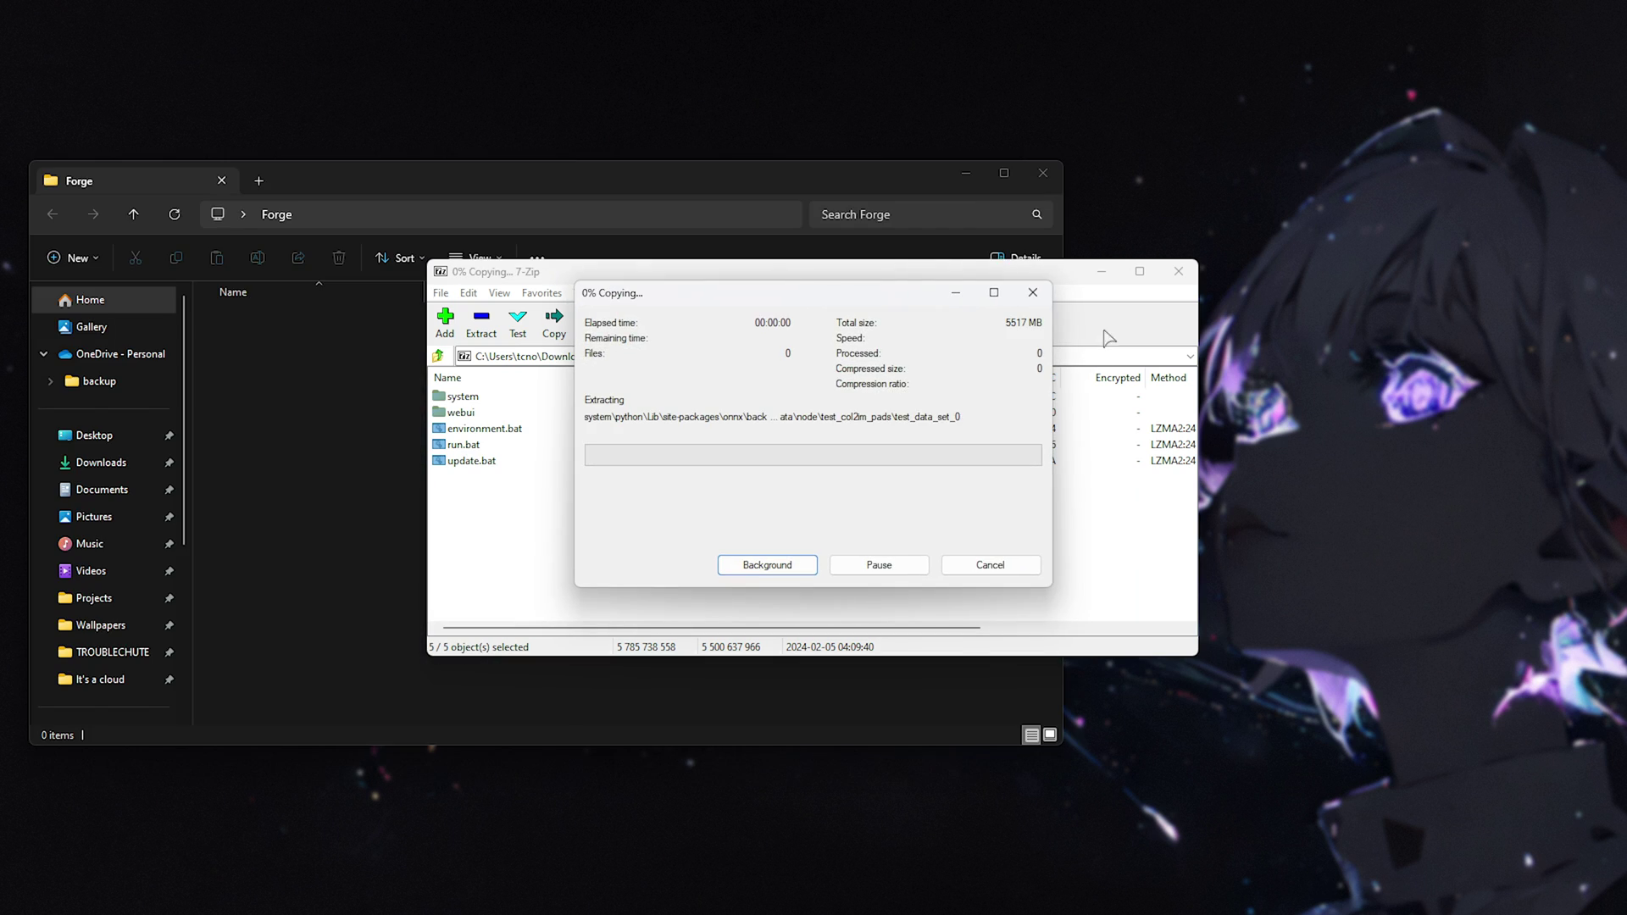
left_click(717, 421)
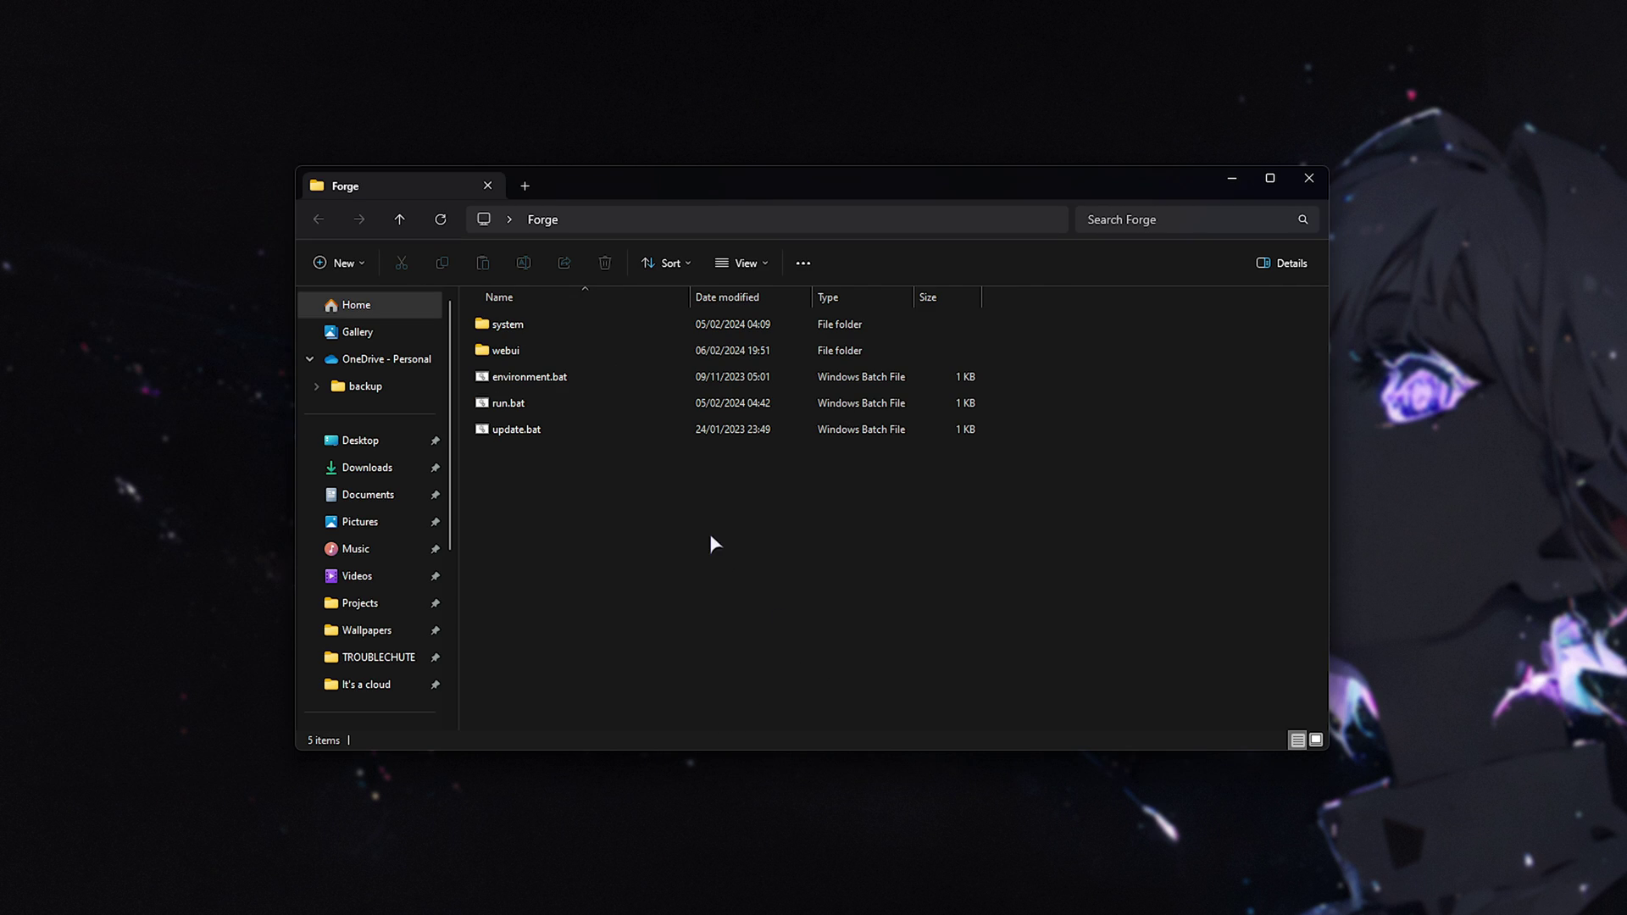
Point out run.bat and update.bat in the Forge folder, then close its window
left_click(611, 433)
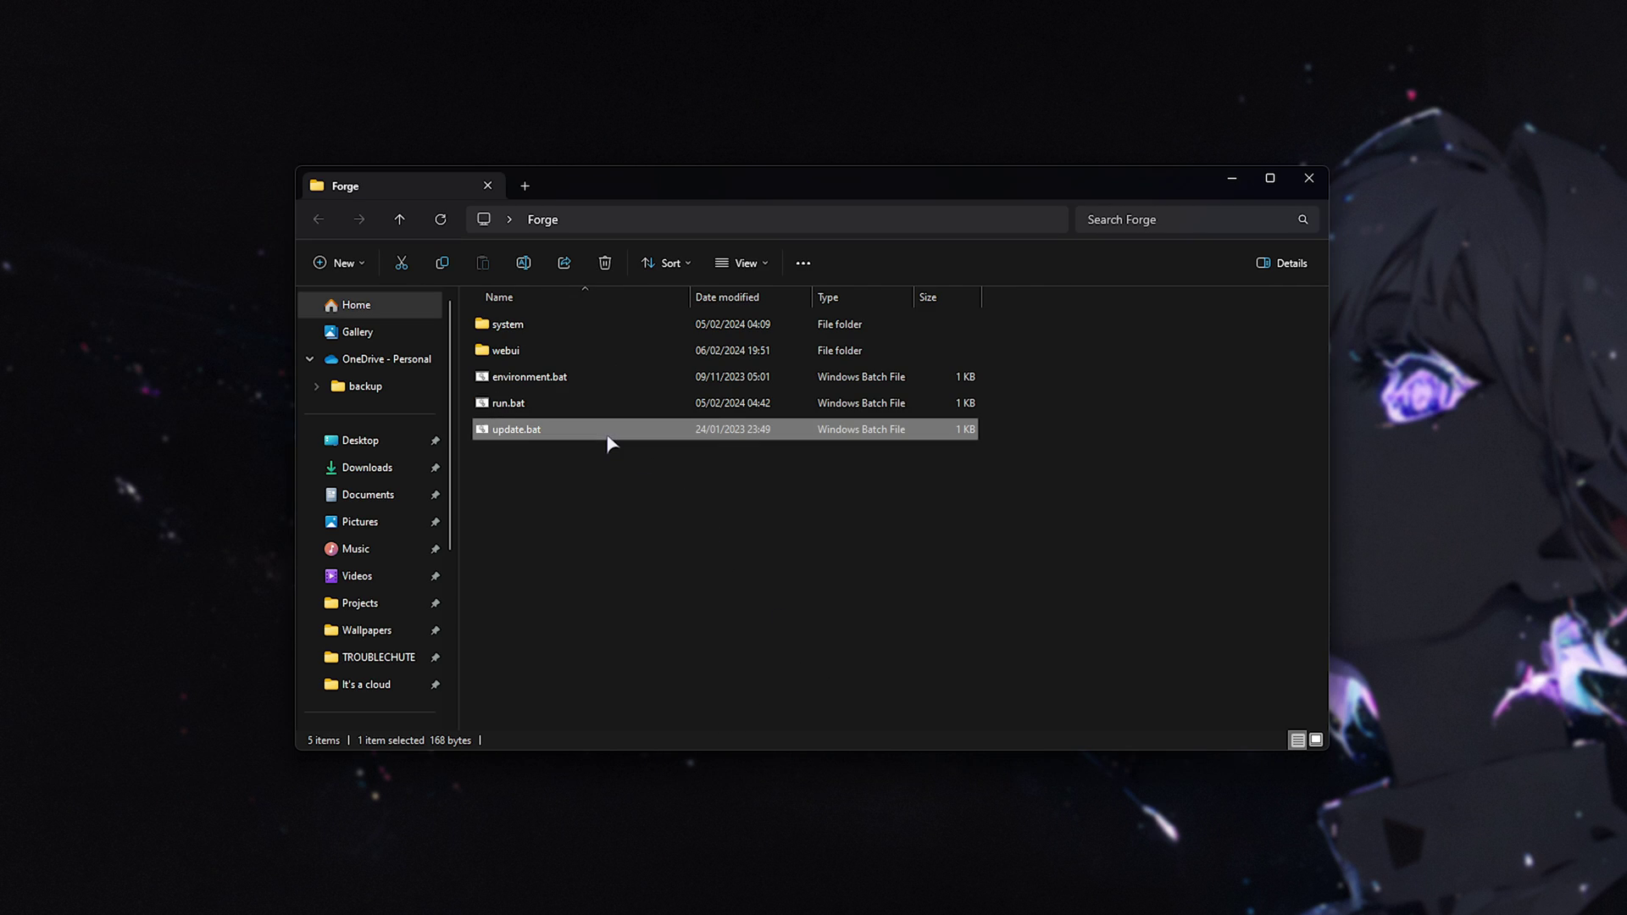
left_click(572, 405)
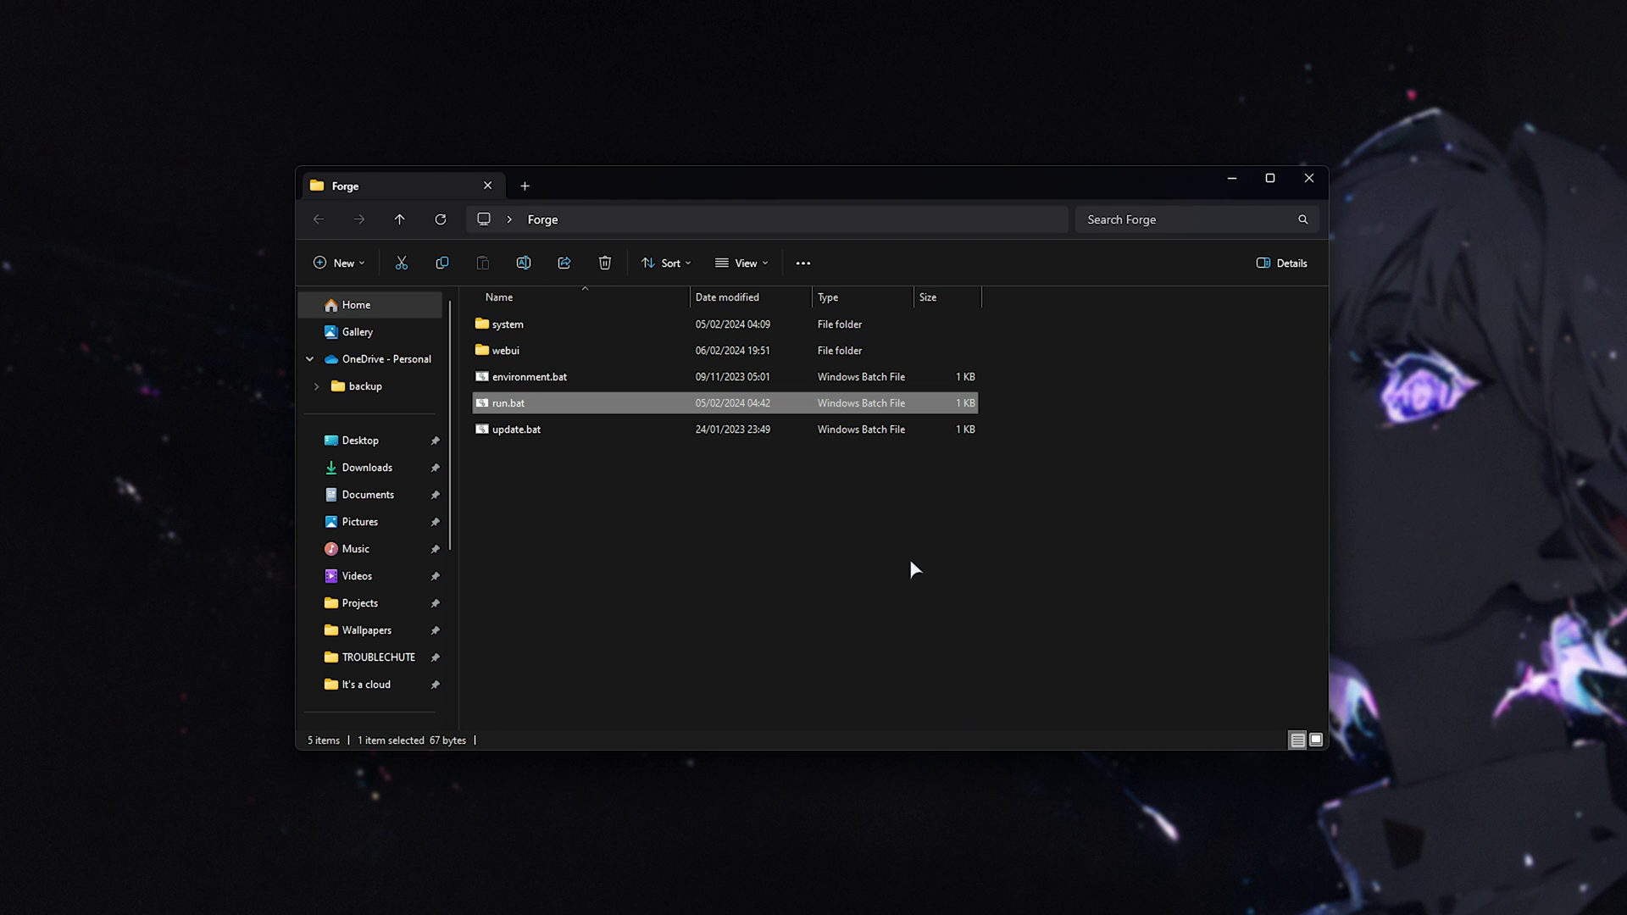
left_click(530, 437)
left_click(564, 404)
left_click(1312, 180)
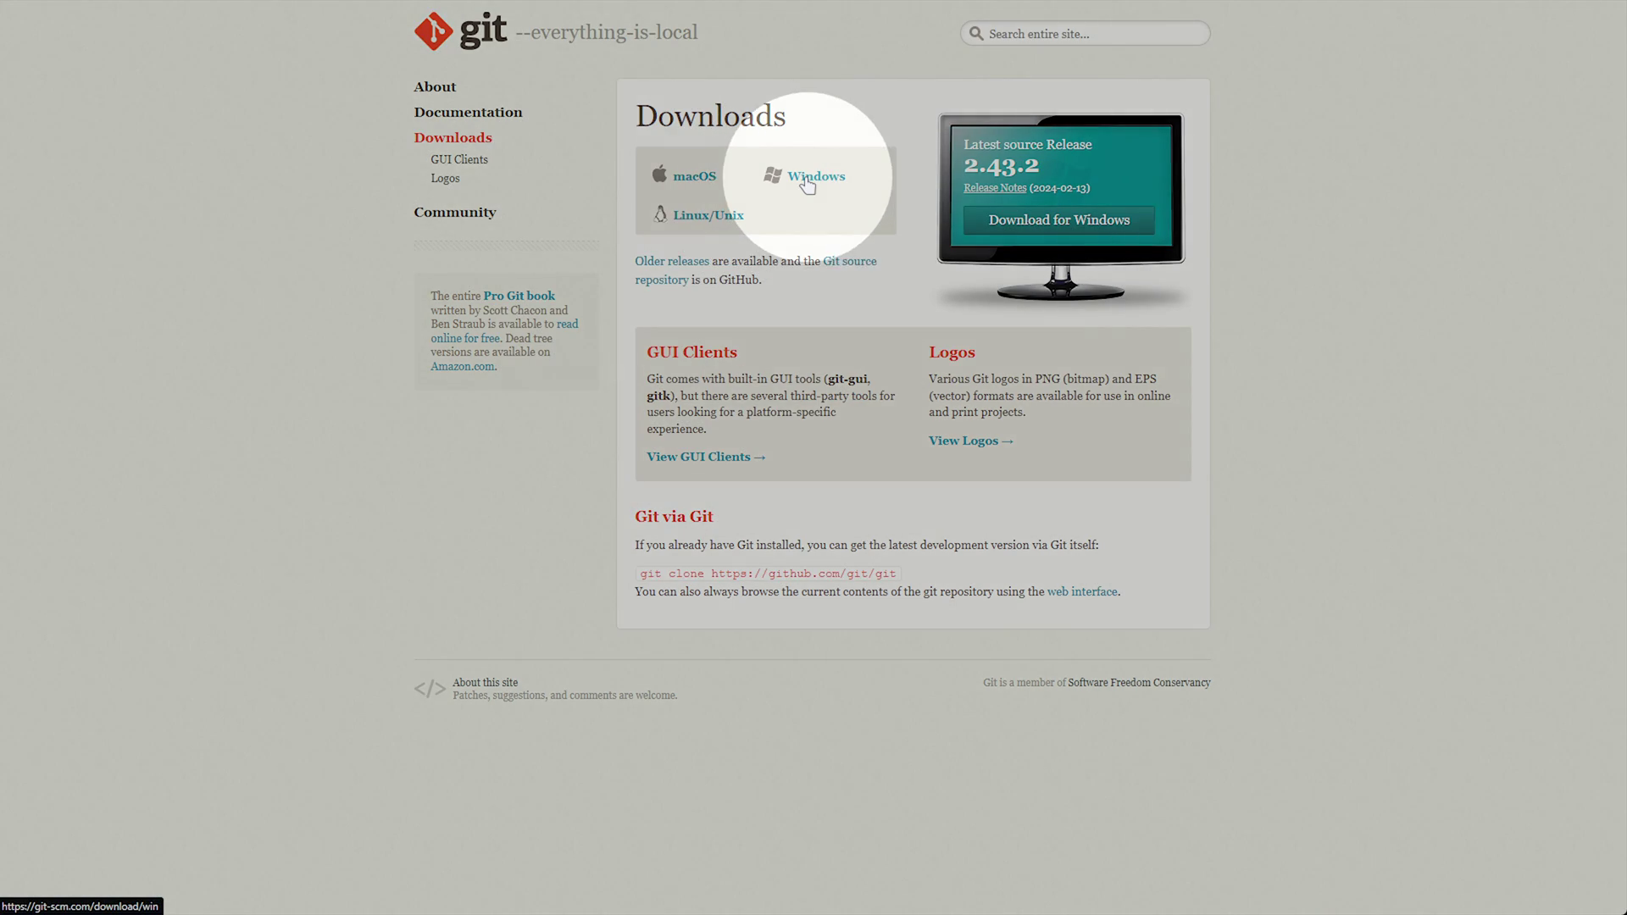
Download and install the 64-bit Git for Windows 2.43.0 setup
left_click(808, 183)
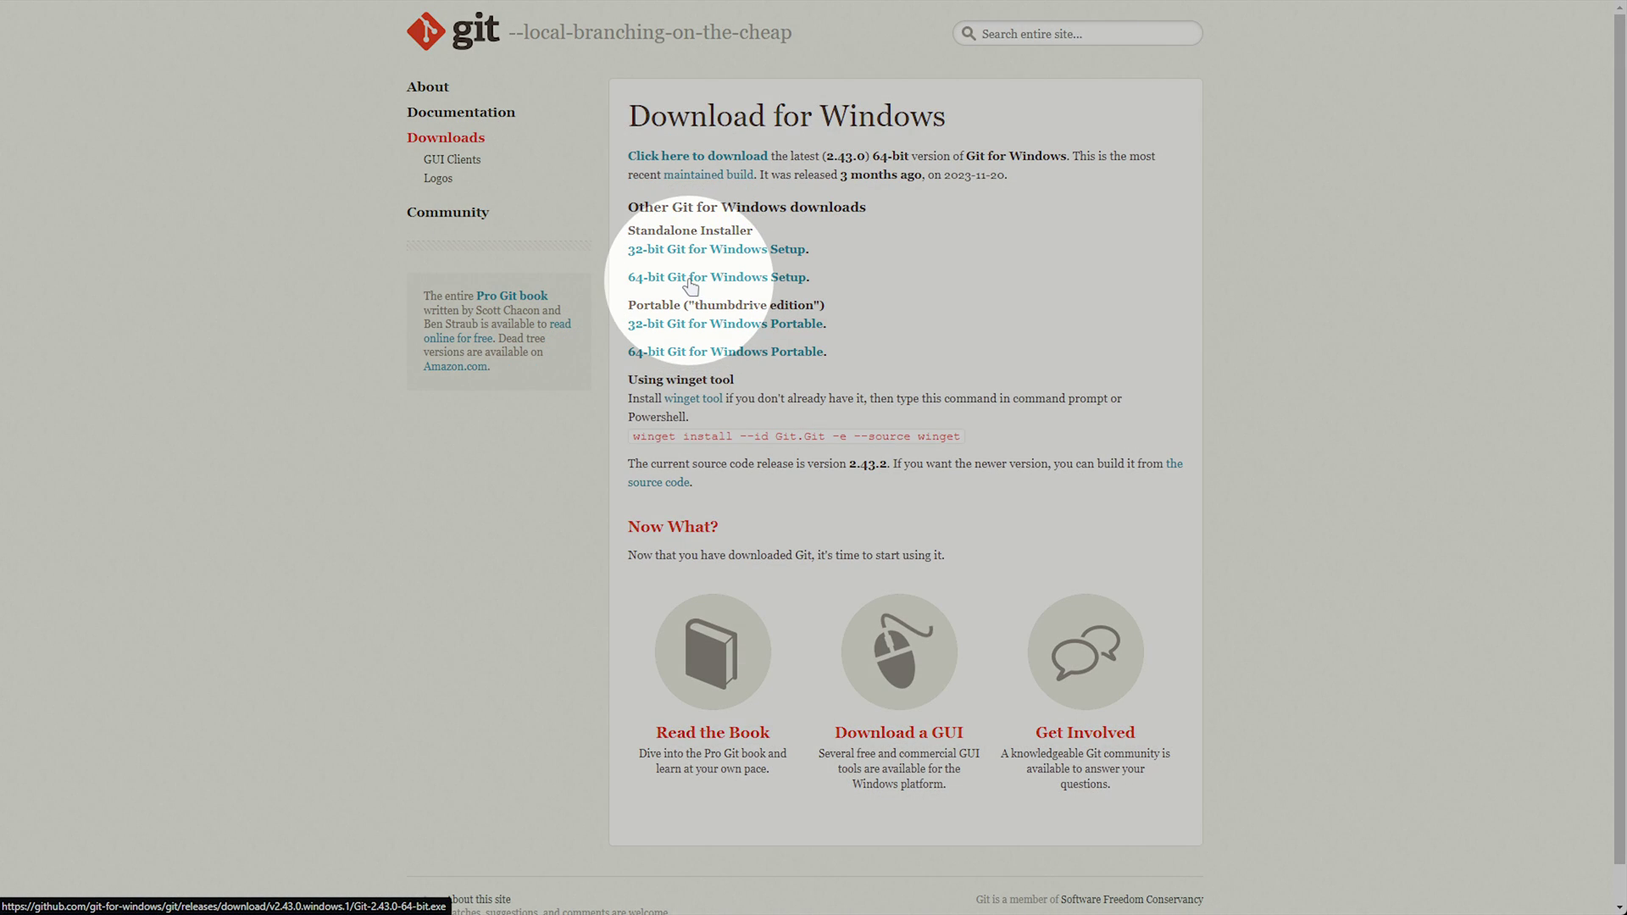
left_click(690, 280)
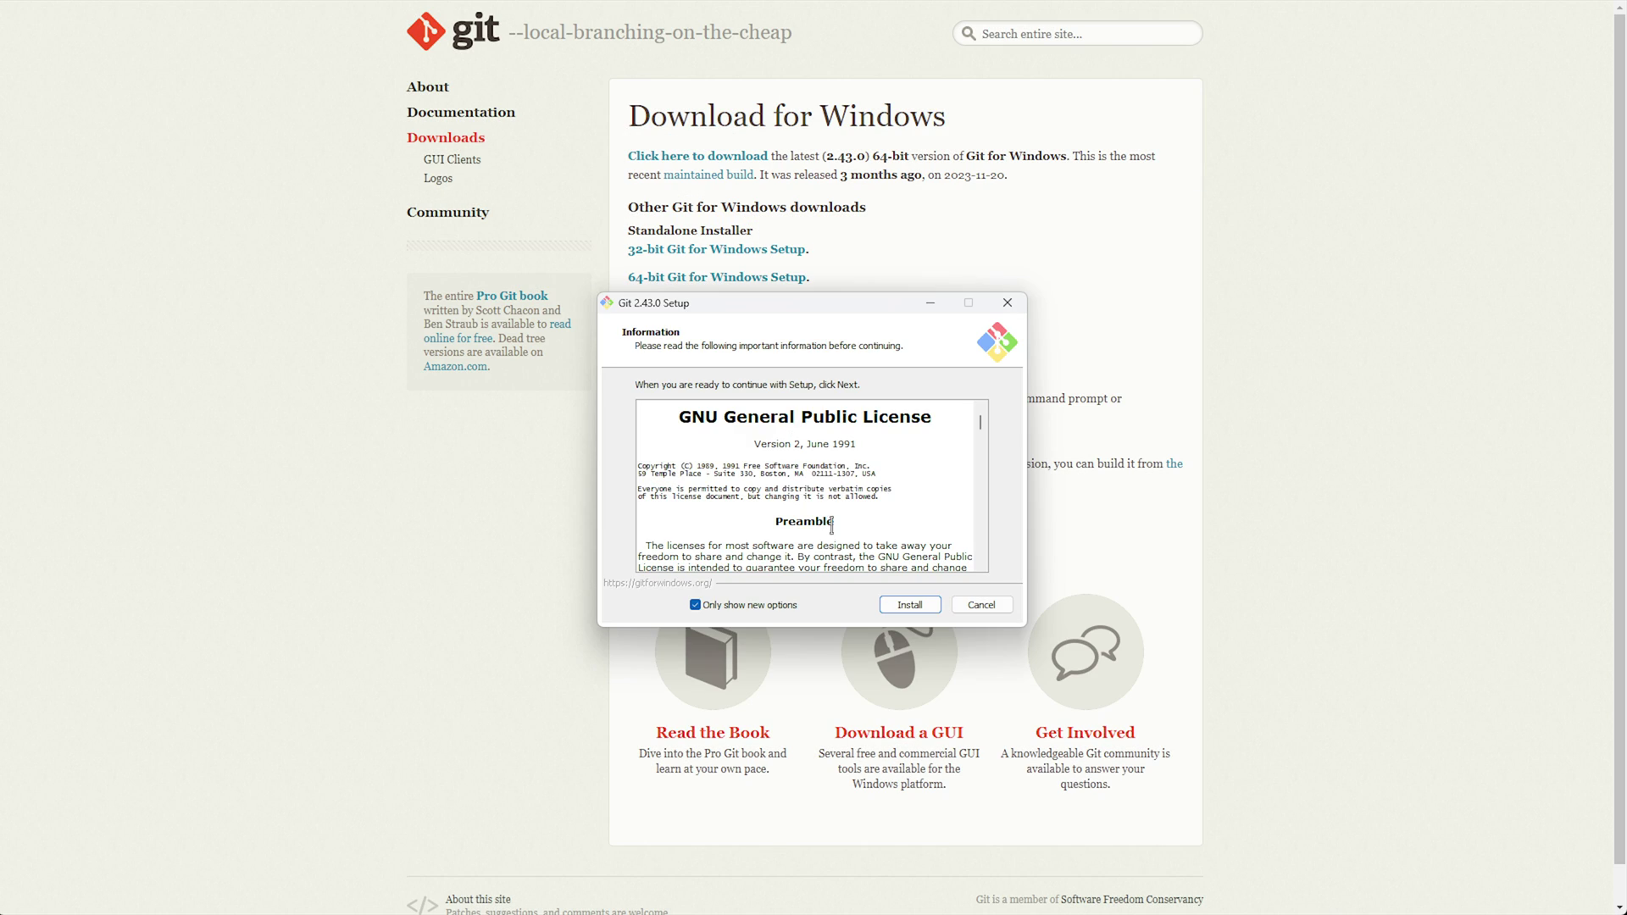
left_click(924, 608)
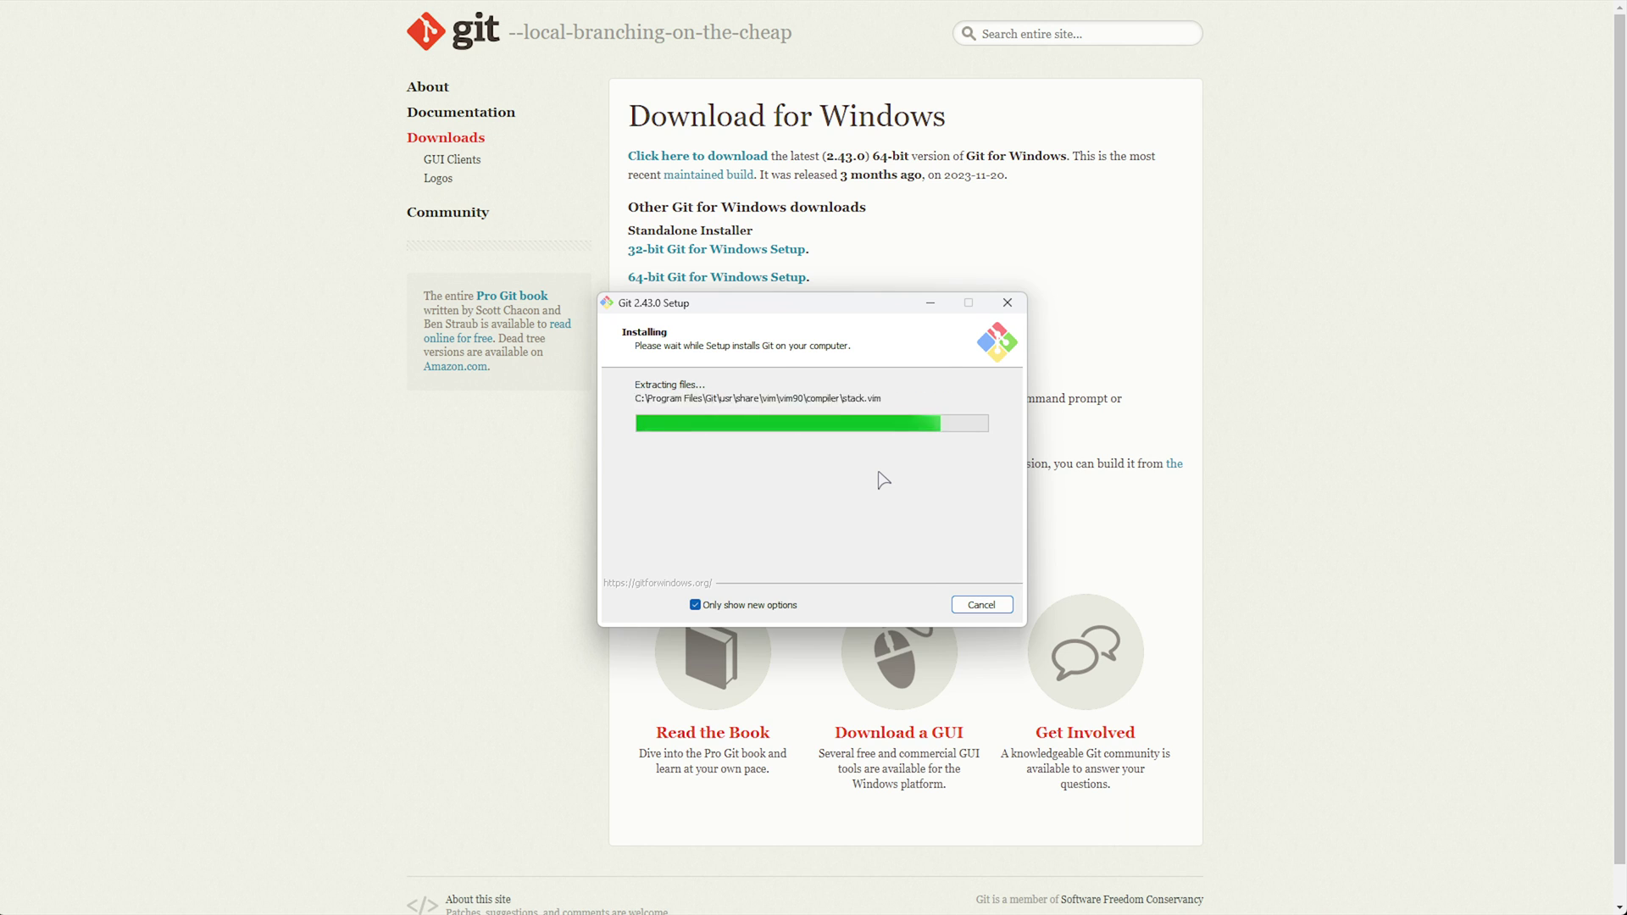
left_click(909, 604)
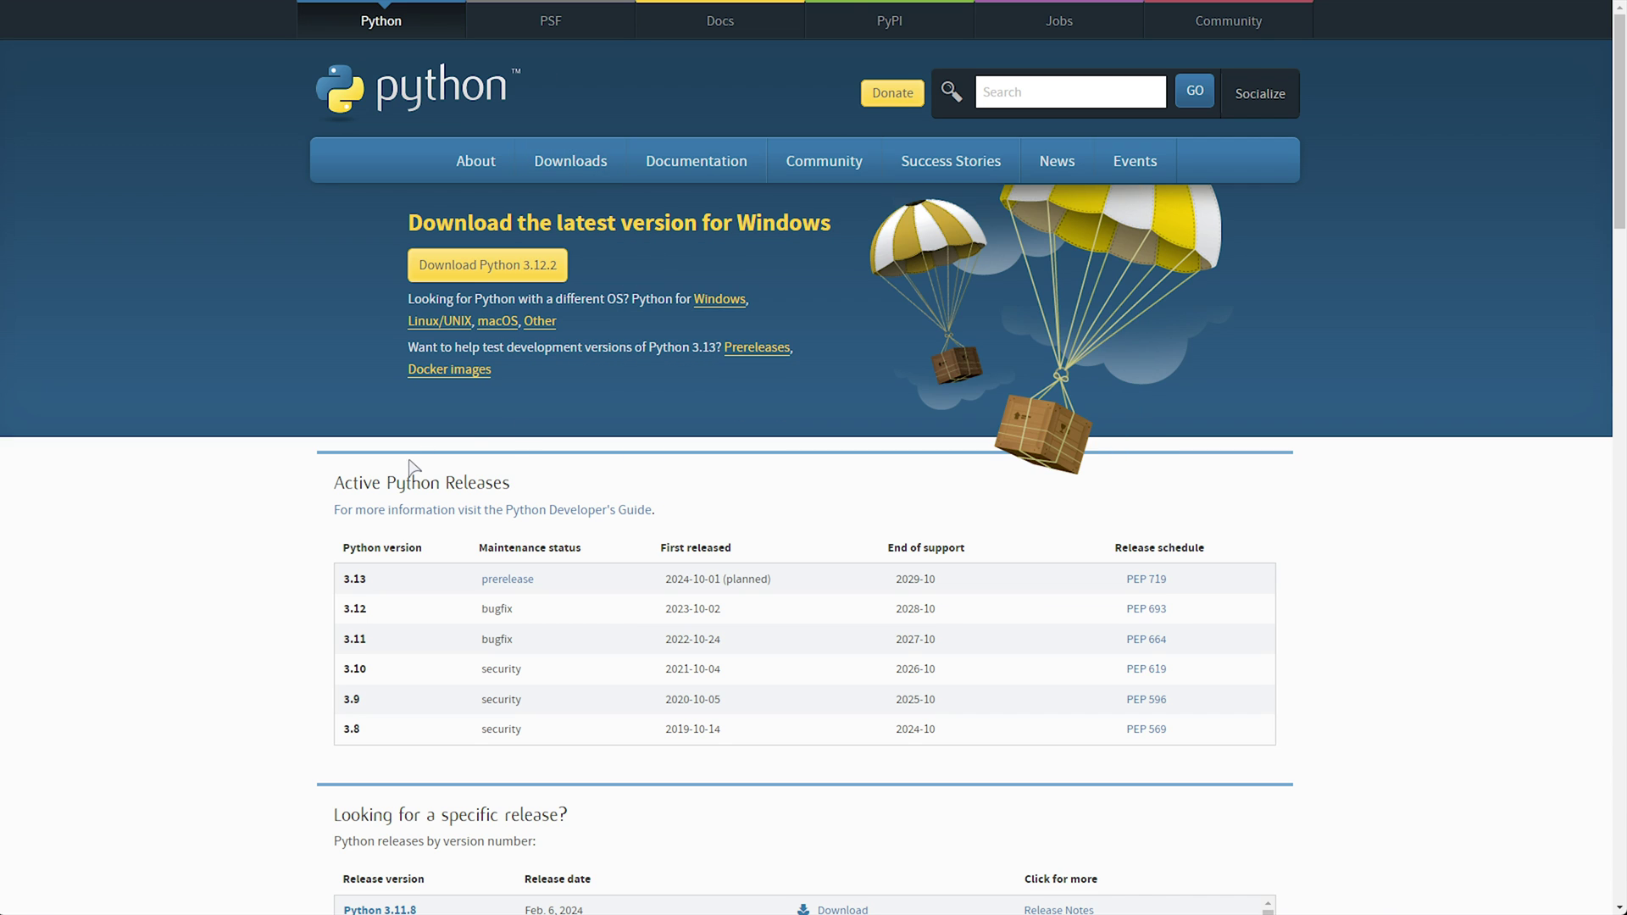
Find the Python 3.10.11 release on python.org's Windows releases page
left_click(718, 303)
key("ctrl+f")
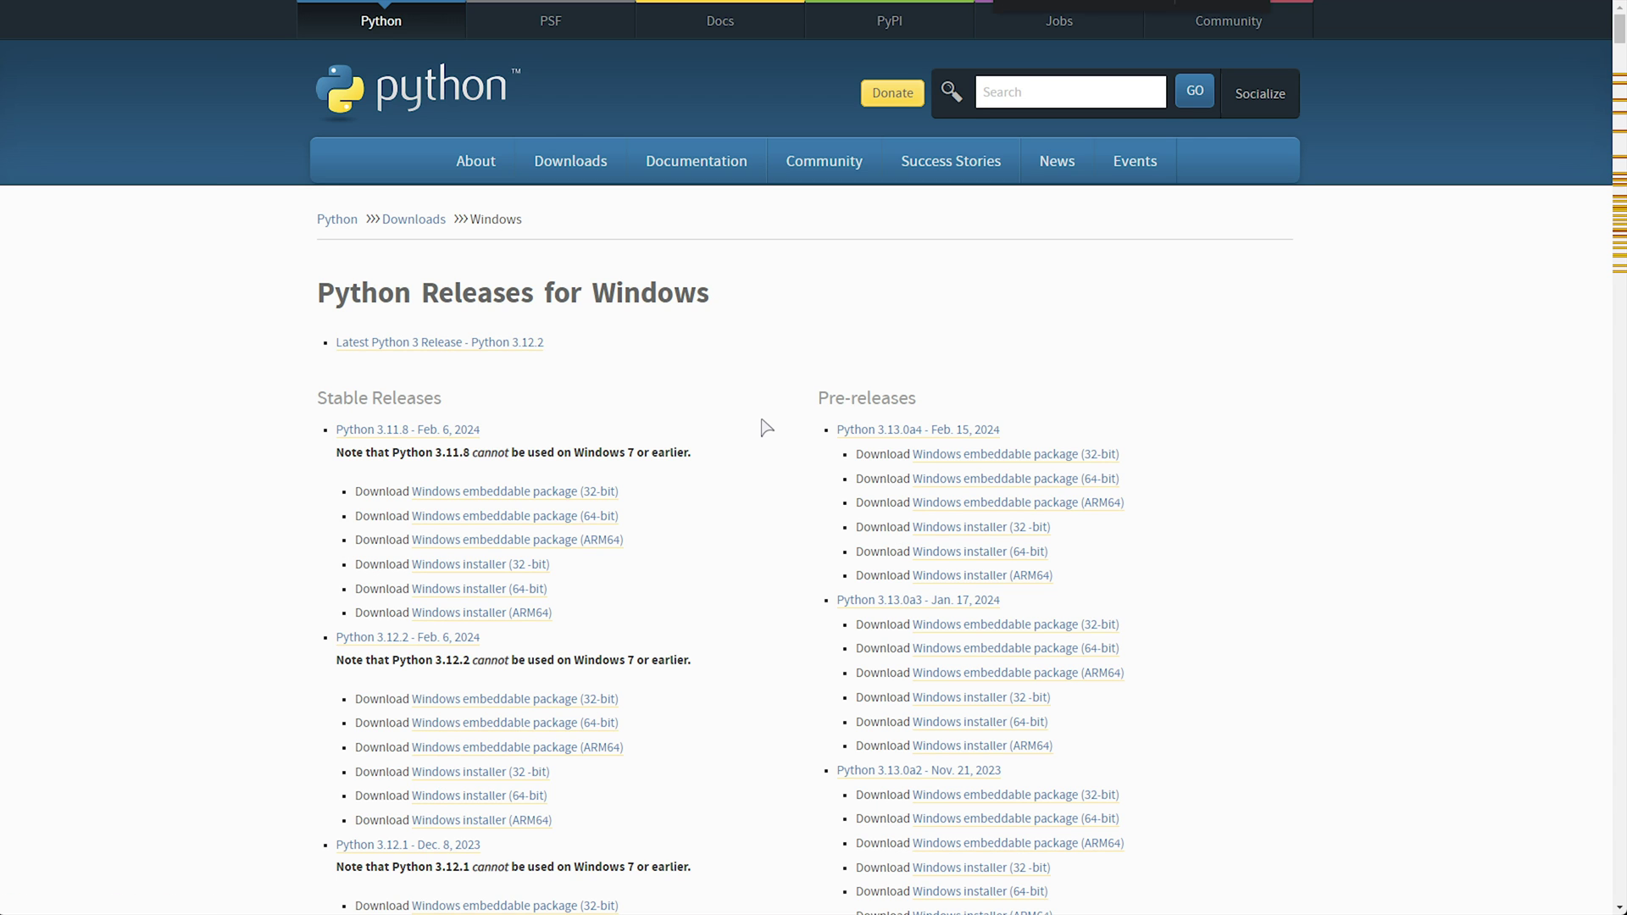
key("Return")
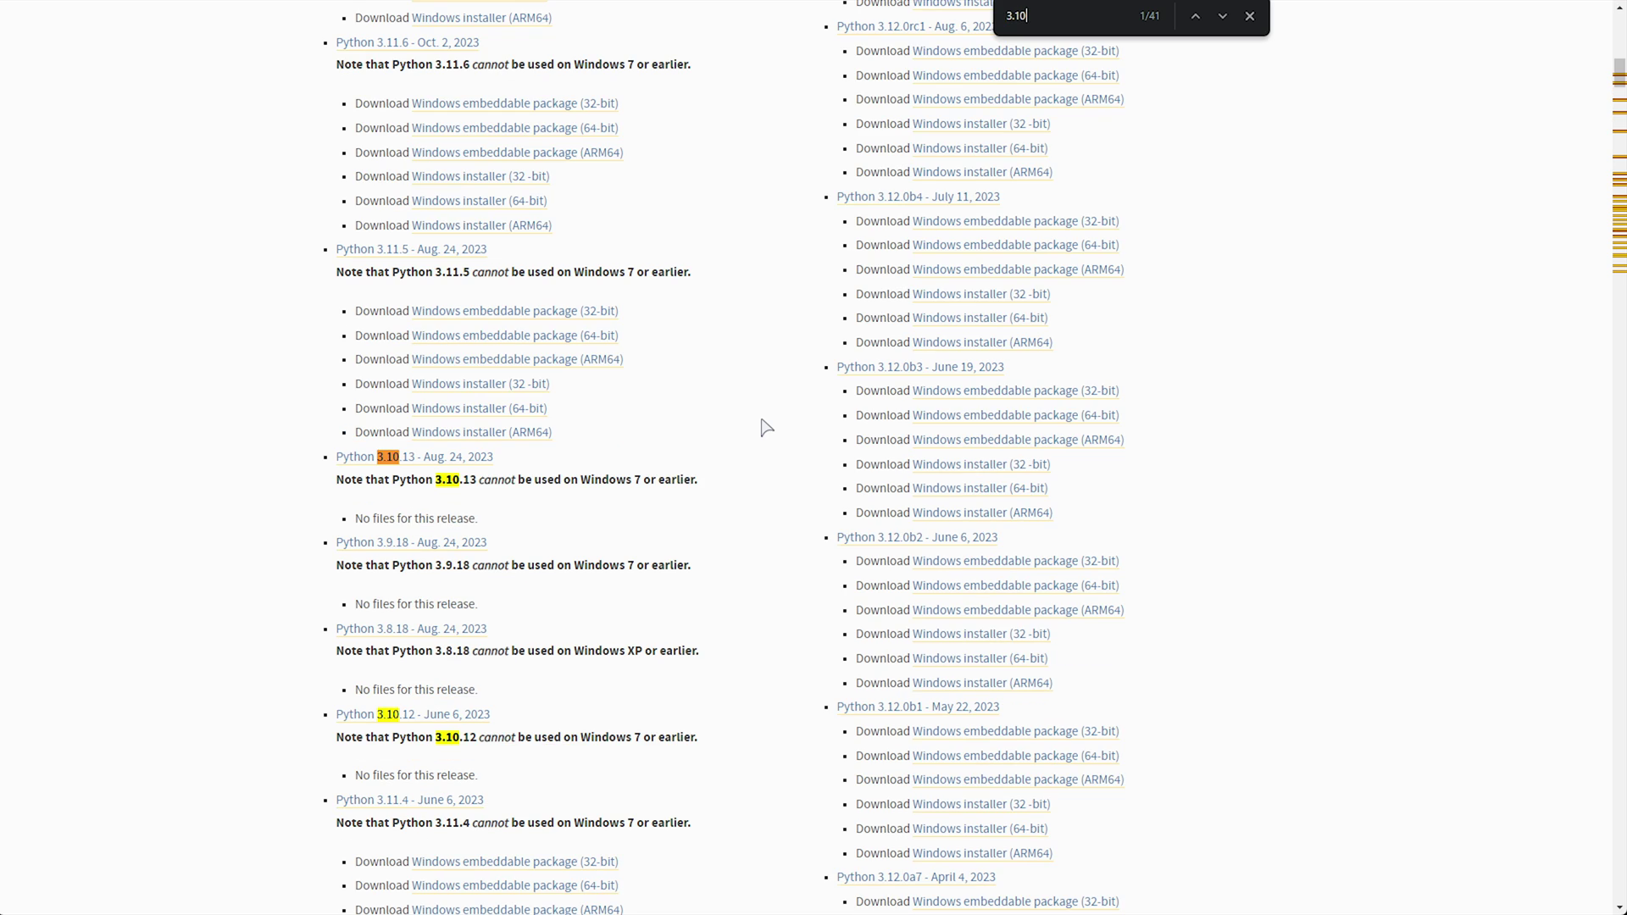
scroll(658, 465, "down", 2)
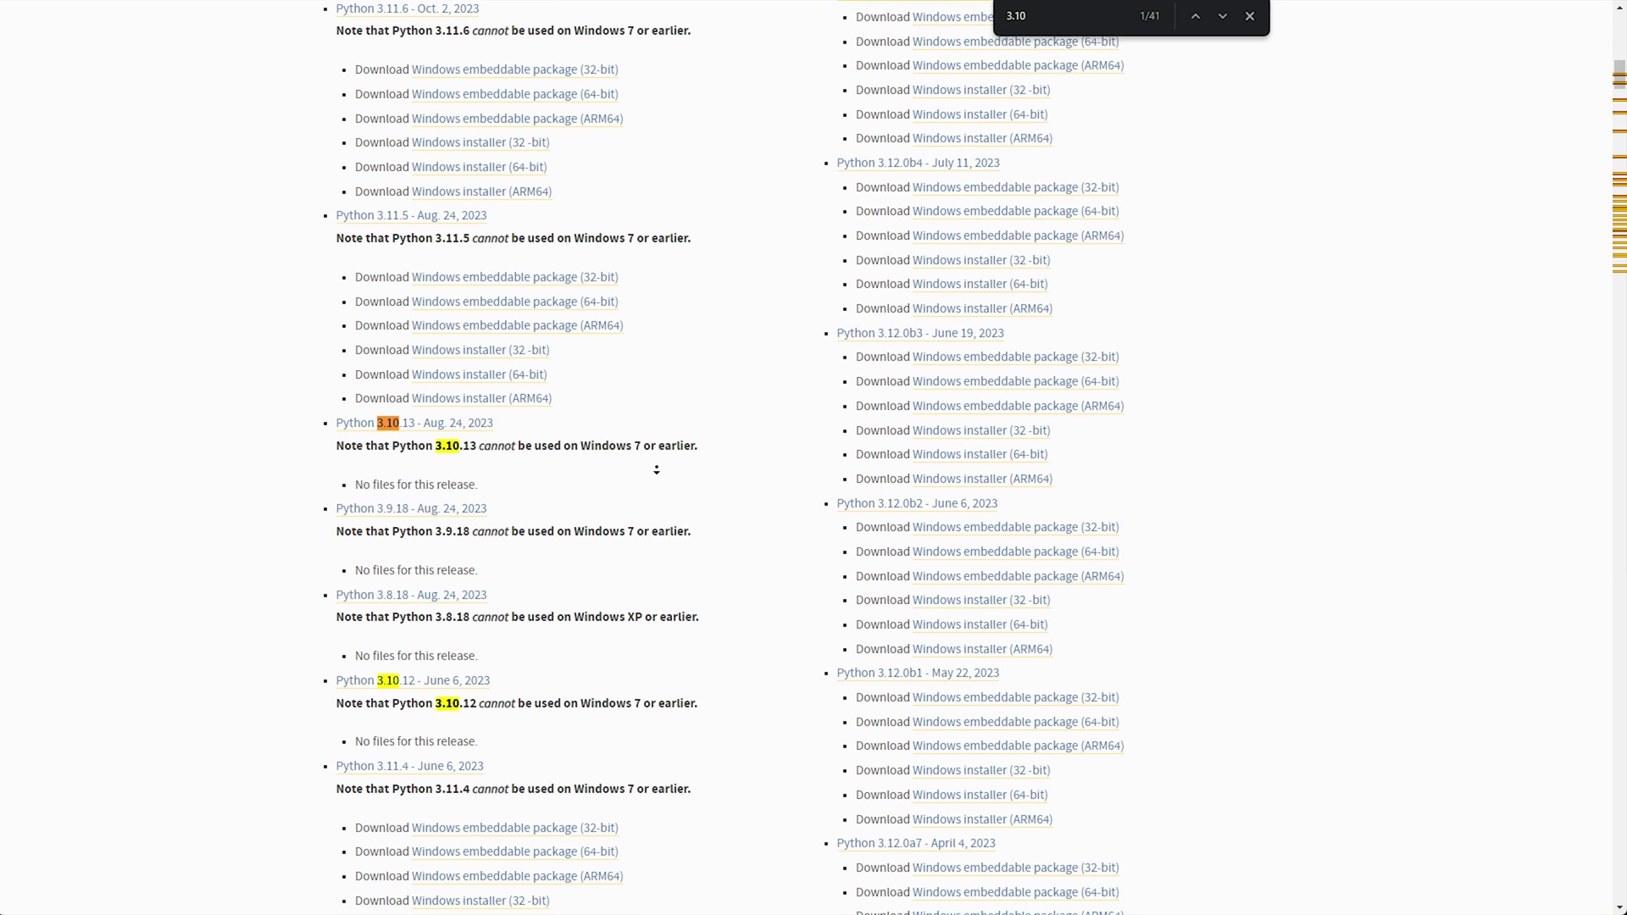
scroll(657, 469, "down", 1)
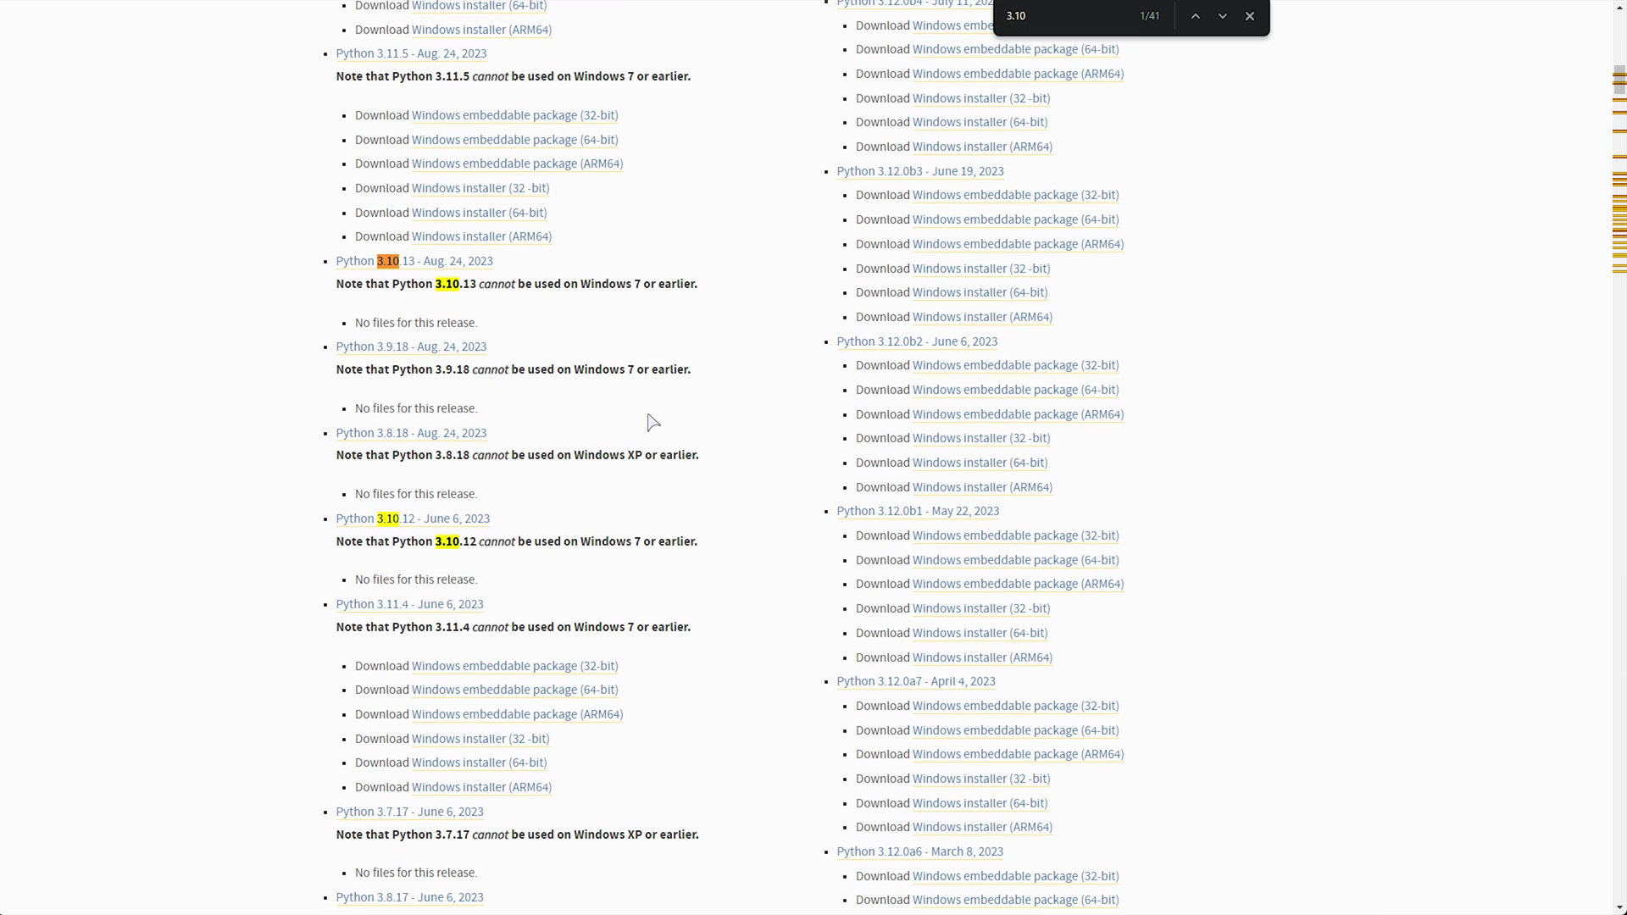
left_click_drag(337, 307, 532, 332)
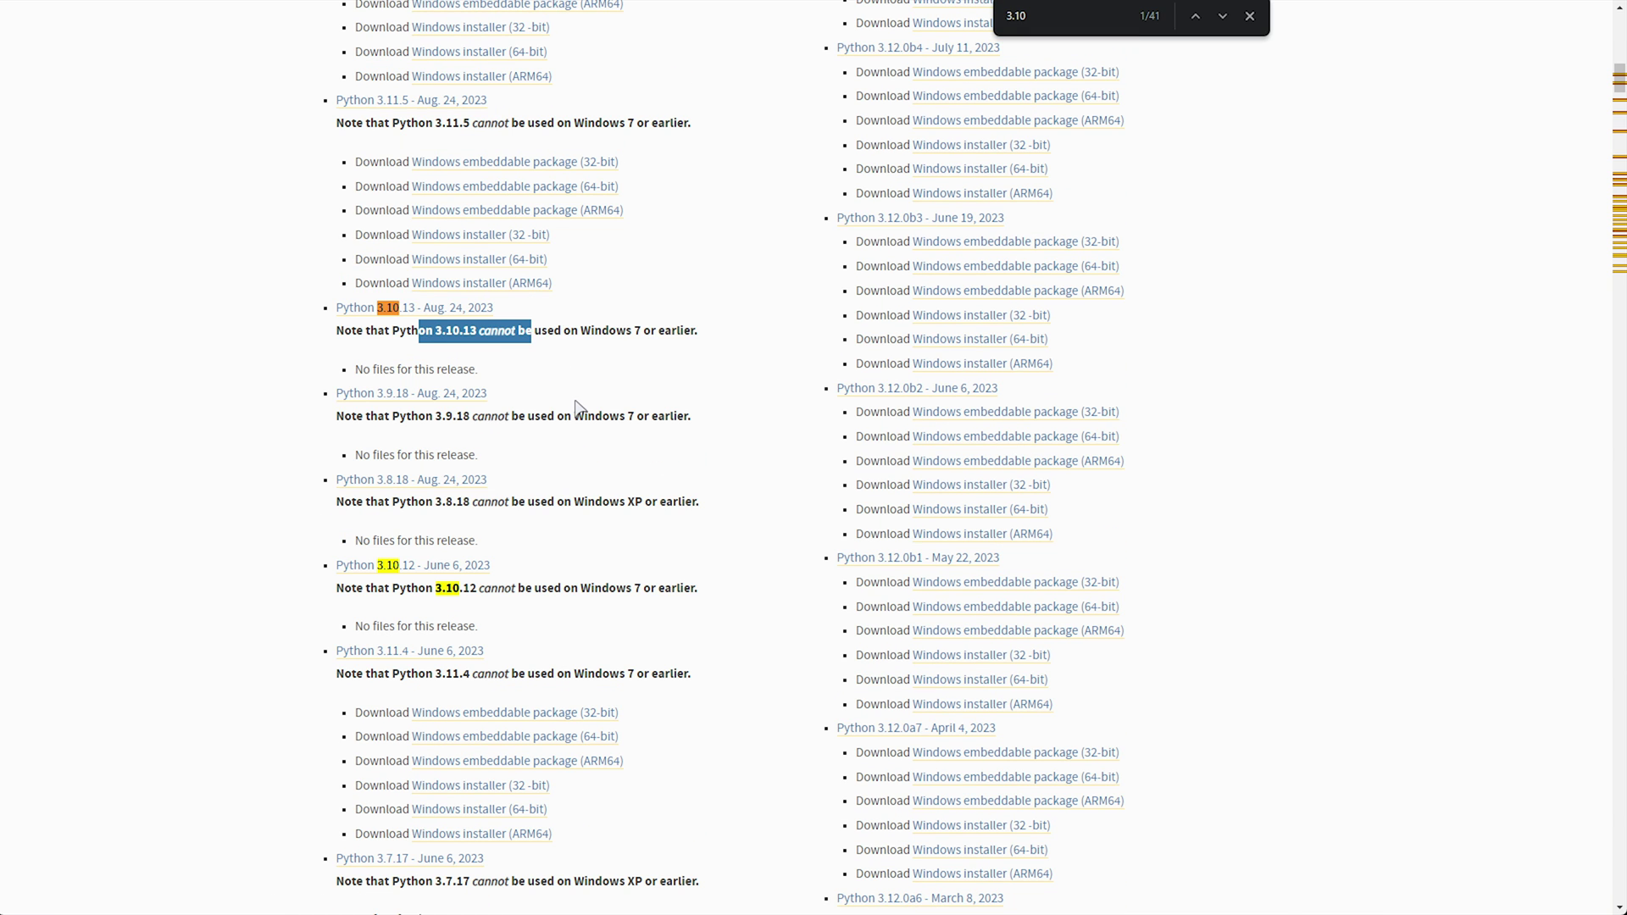
scroll(574, 422, "down", 2)
scroll(574, 422, "down", 1)
left_click_drag(513, 416, 455, 417)
scroll(441, 432, "down", 9)
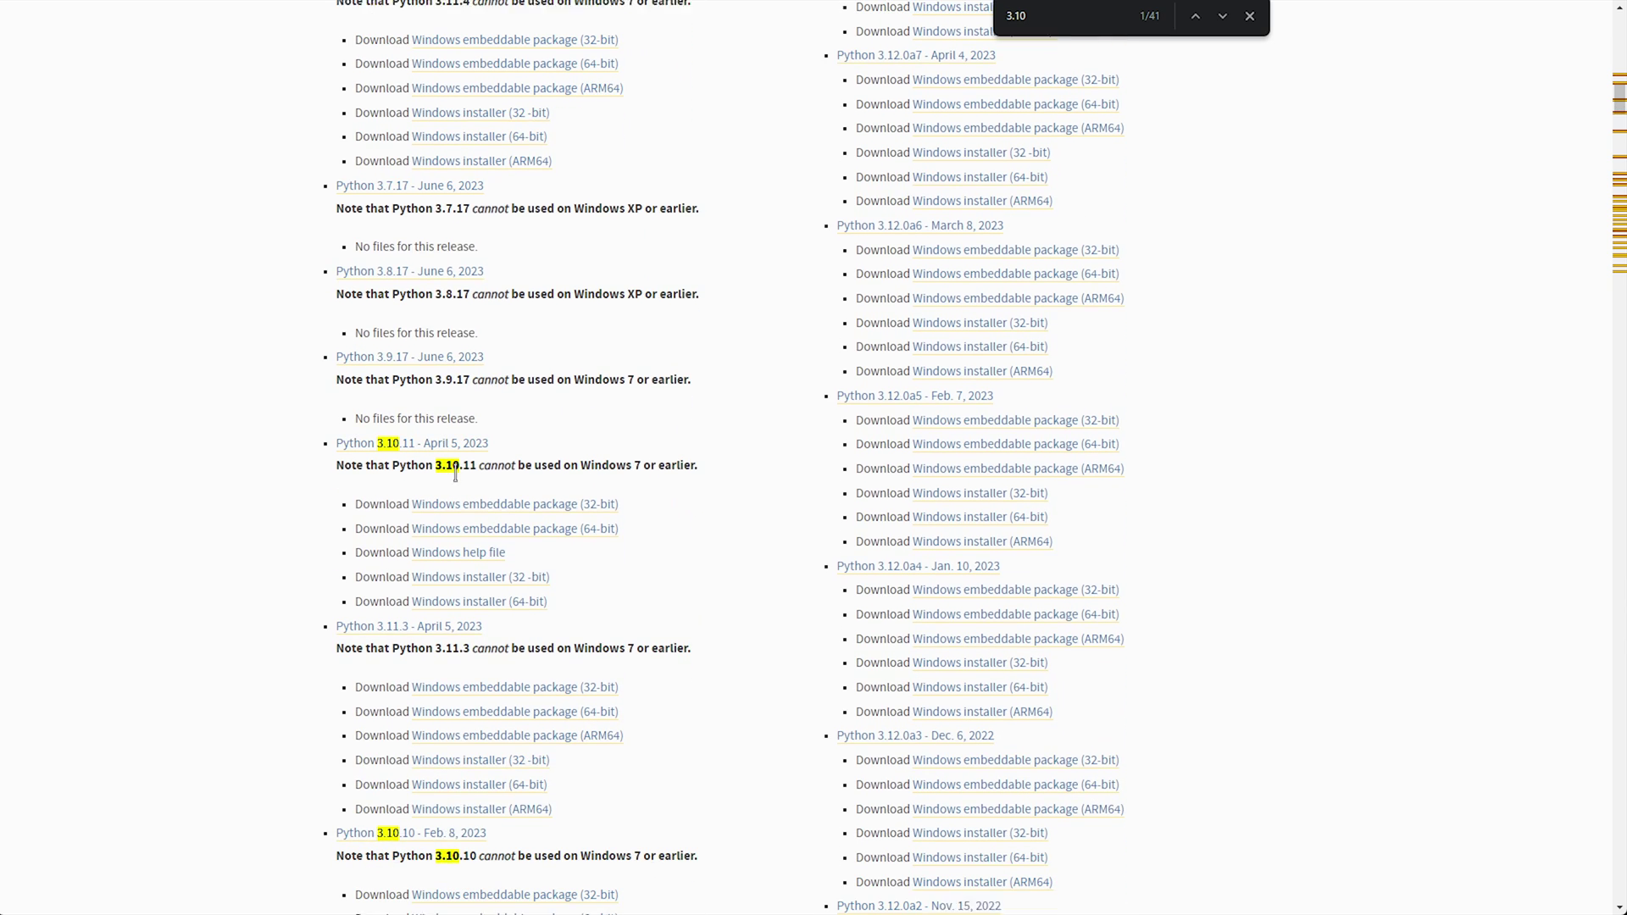
left_click_drag(326, 461, 676, 483)
left_click(675, 483)
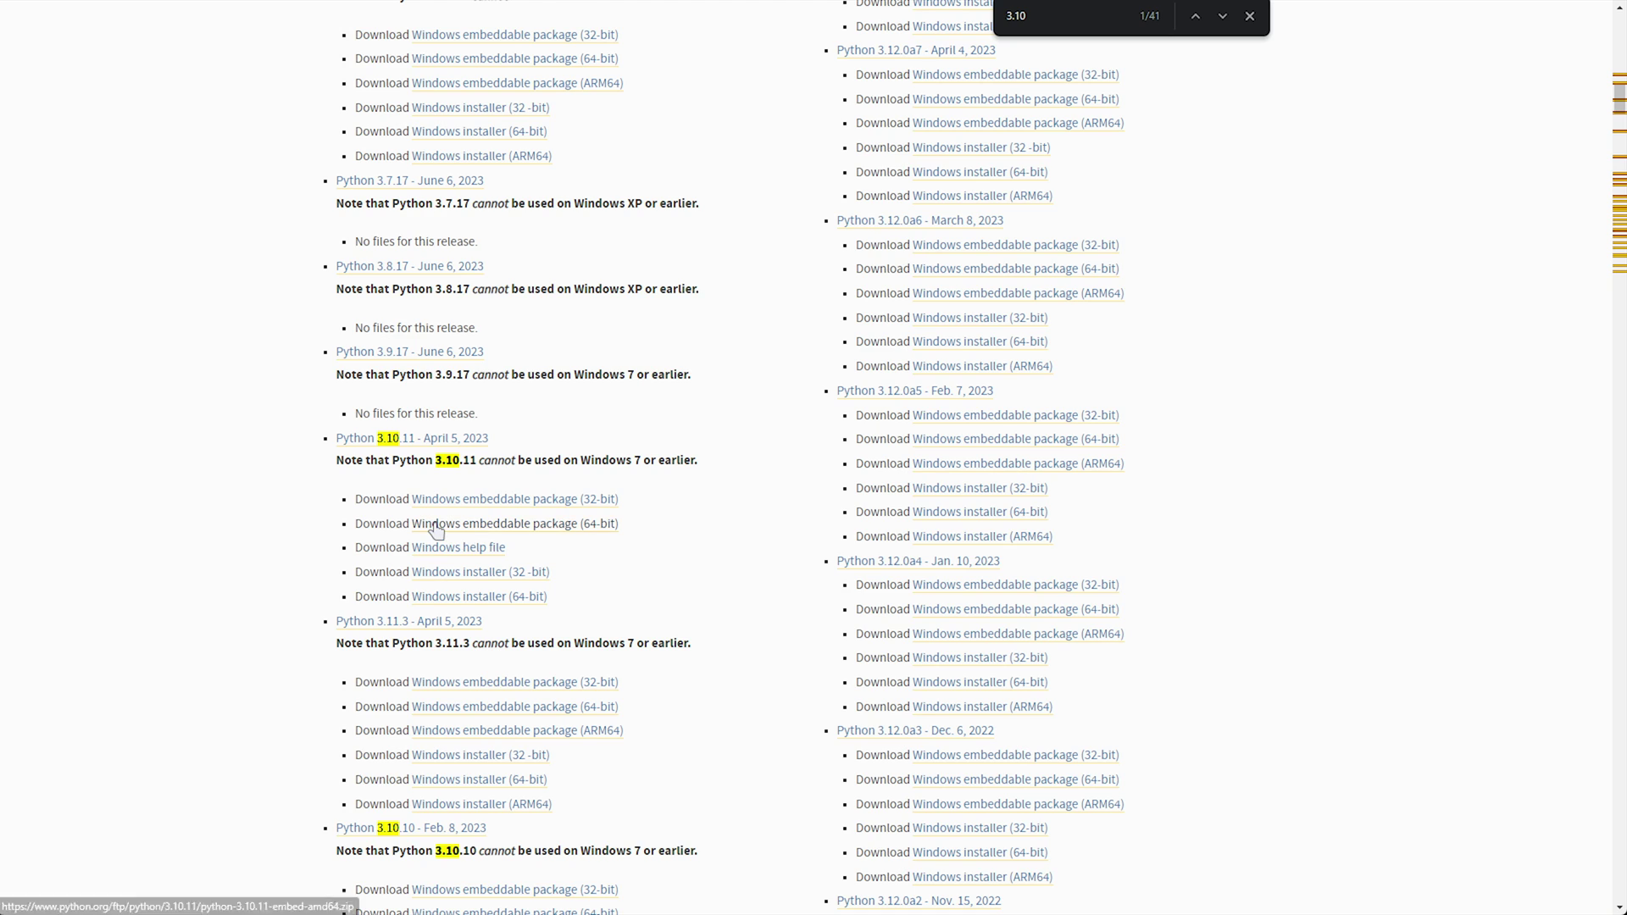
Download the 64-bit Python 3.10.11 installer and install it with default settings
left_click(479, 600)
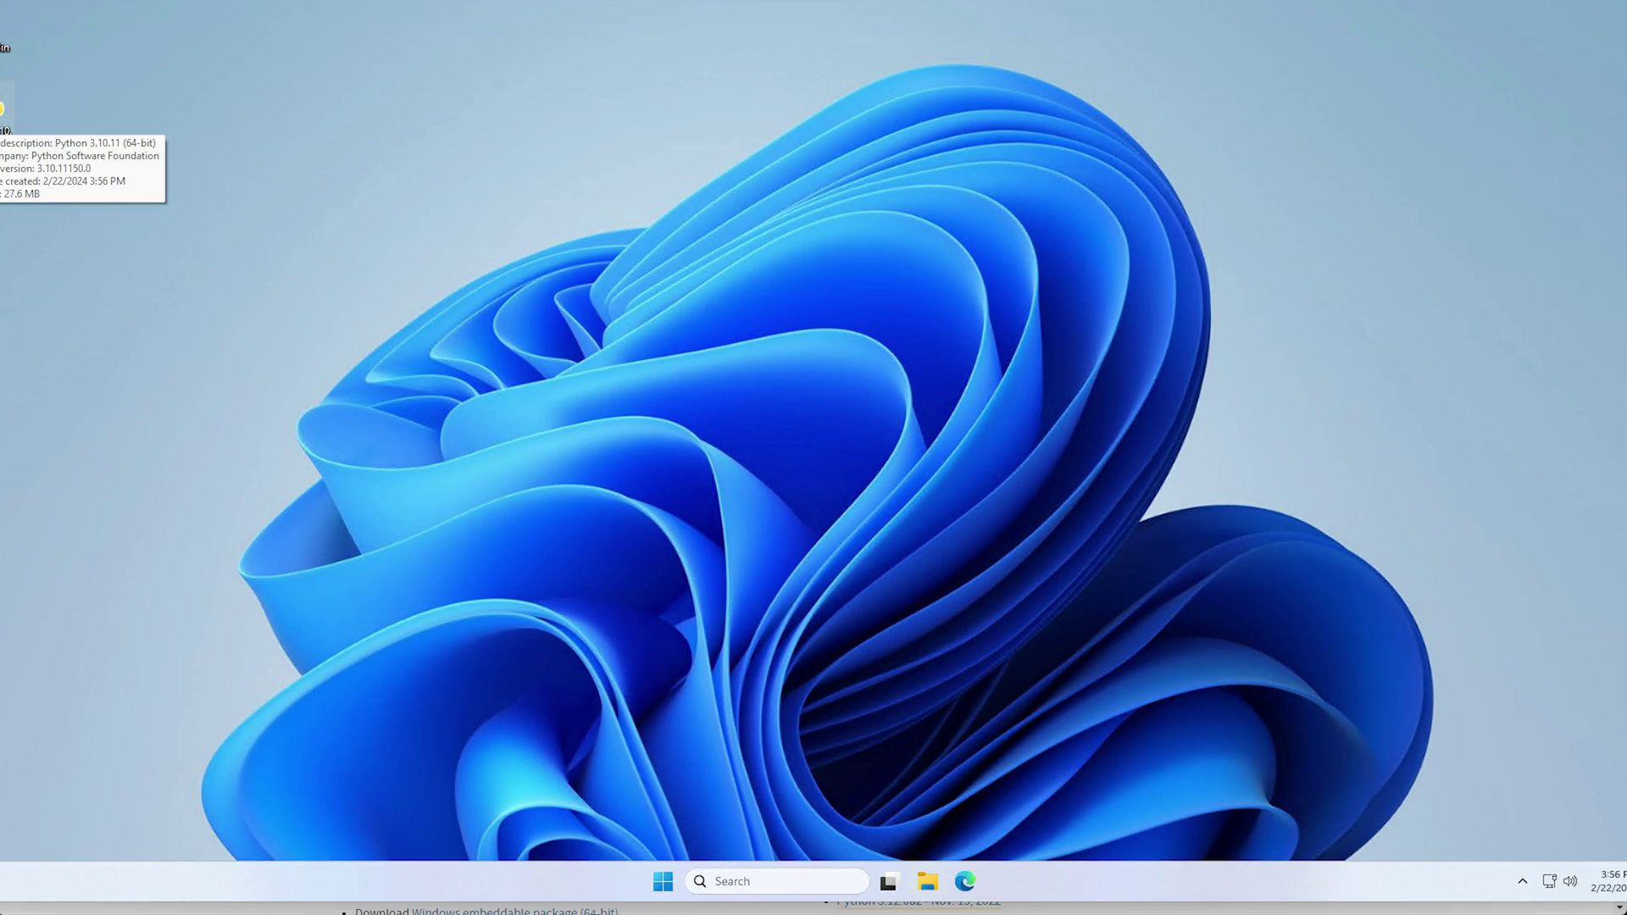
double_click(7, 109)
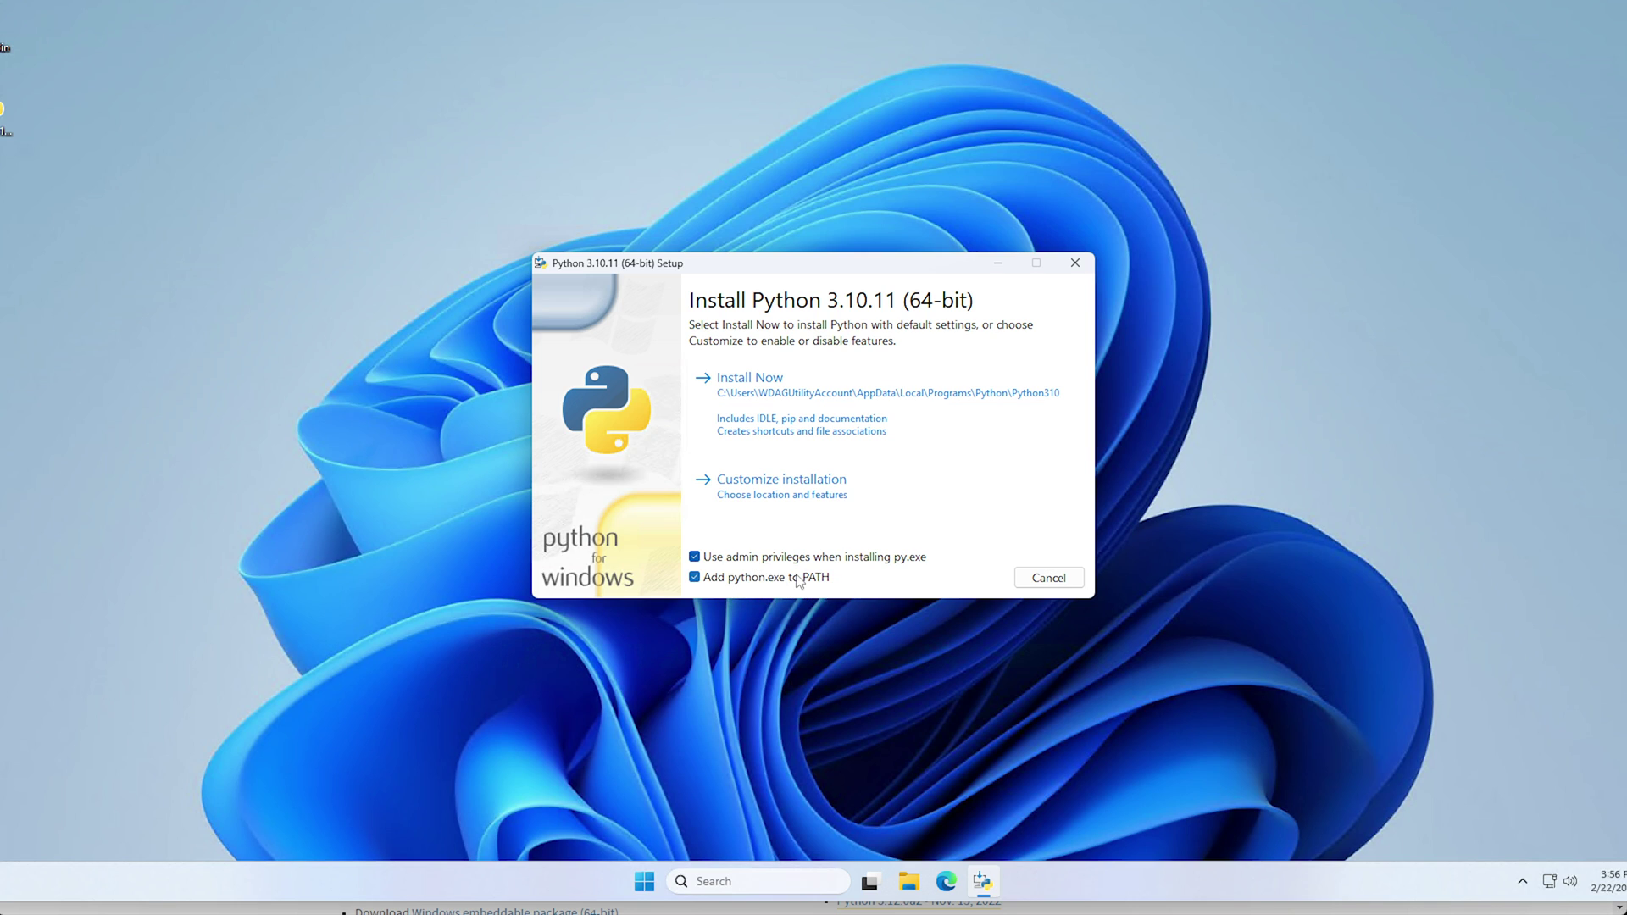
left_click(779, 381)
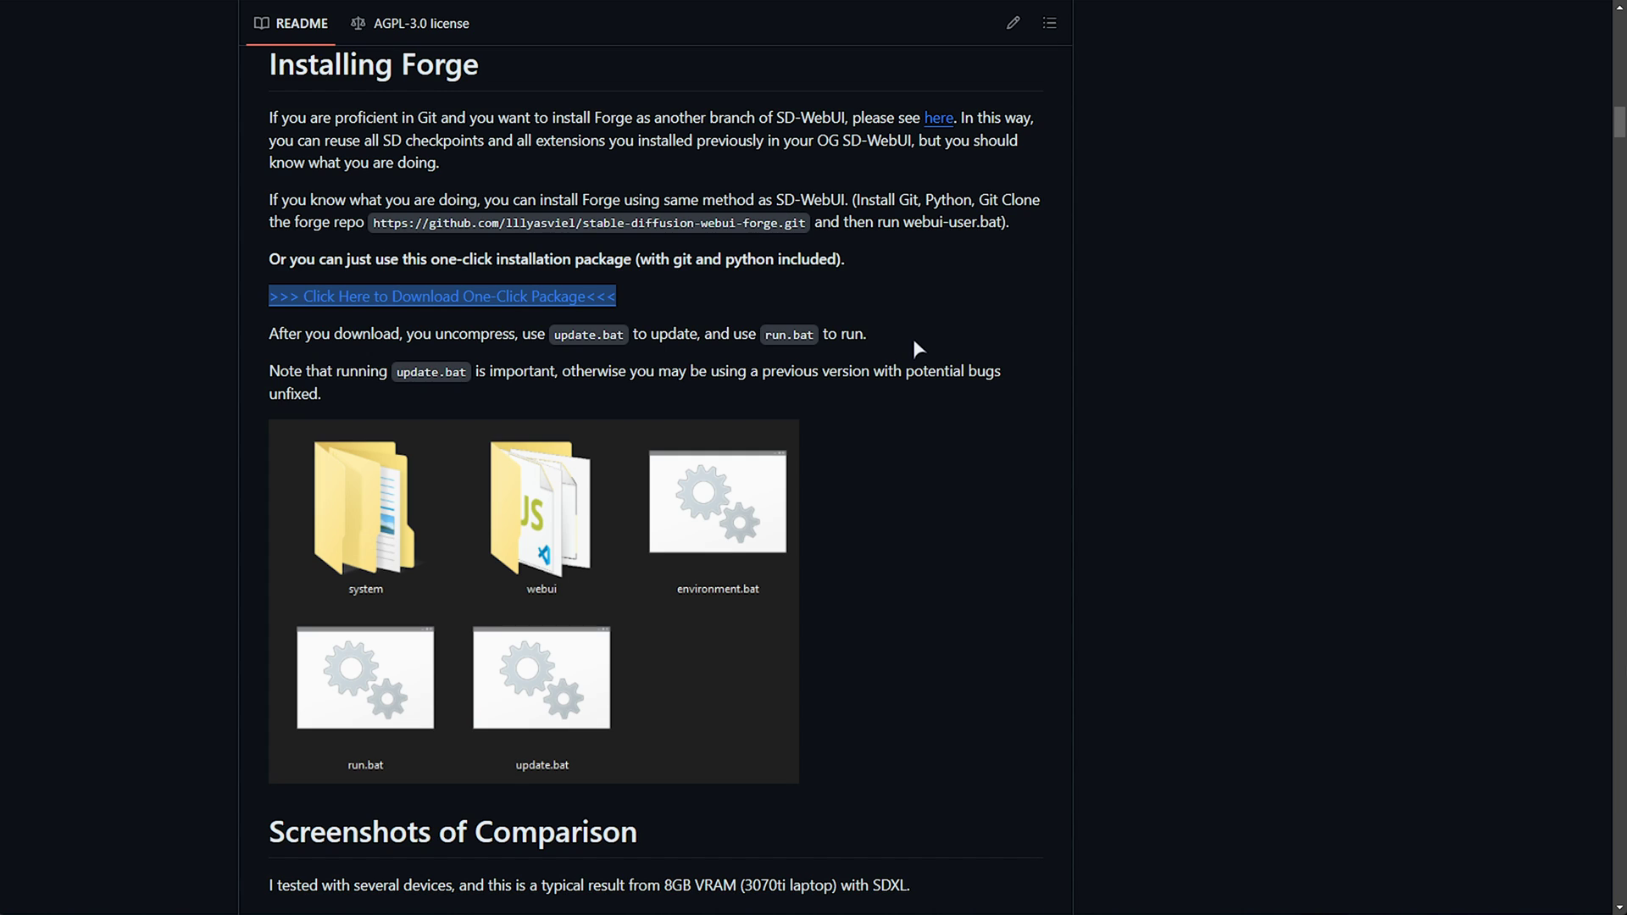
Copy the forge repository's git clone URL from the README, then show the desktop
left_click(839, 326)
left_click_drag(806, 223, 377, 228)
right_click(486, 217)
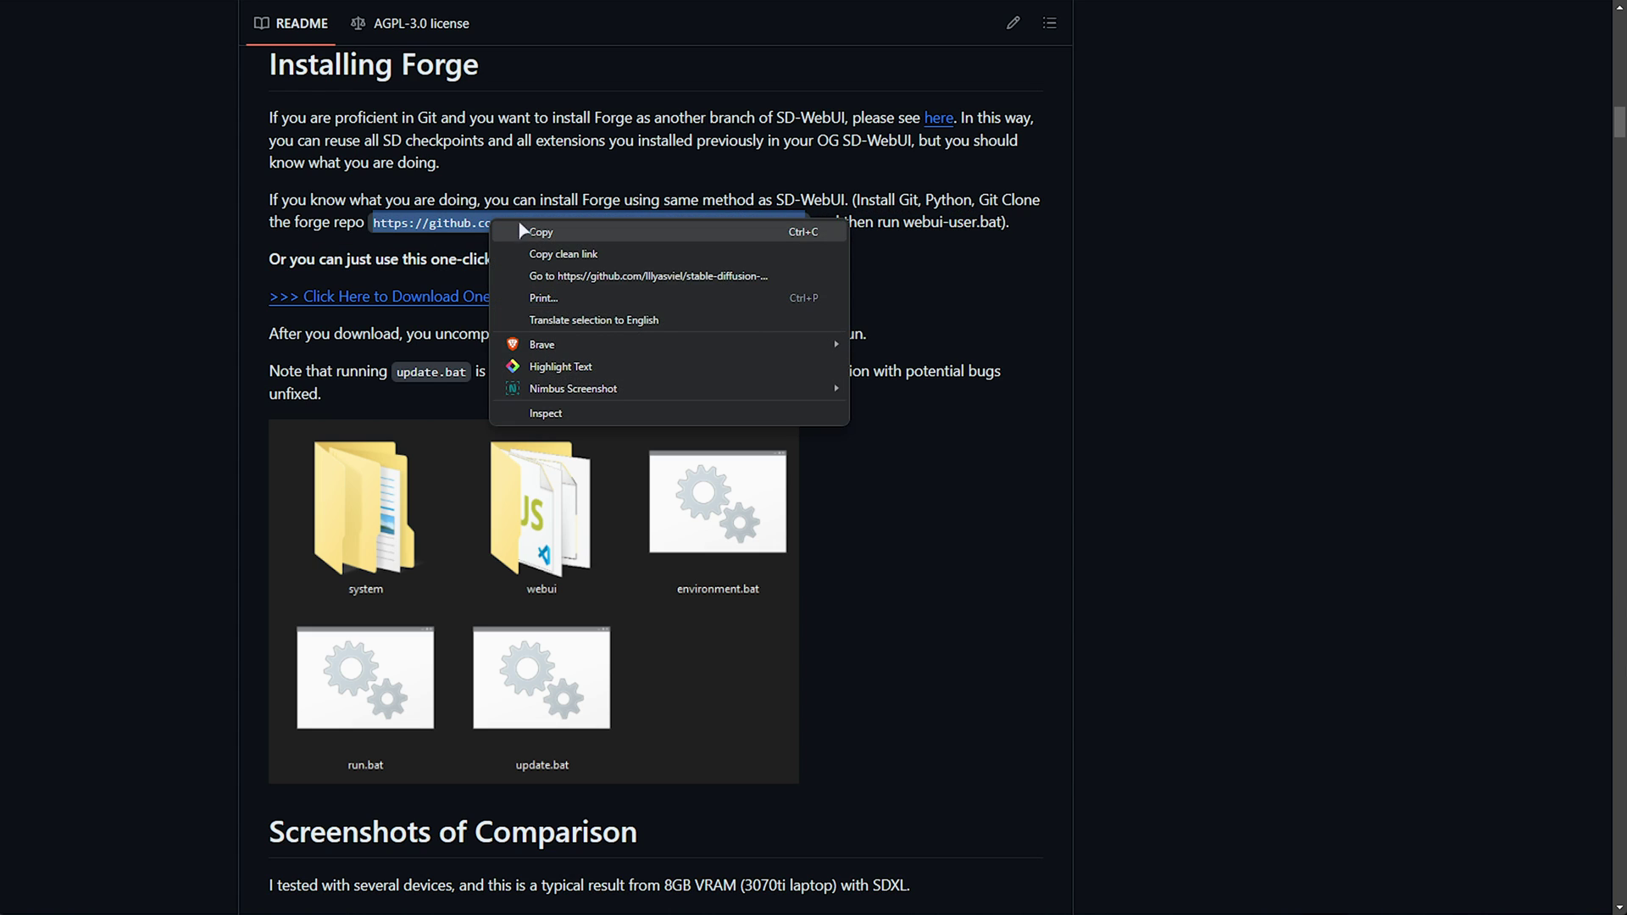
left_click(536, 228)
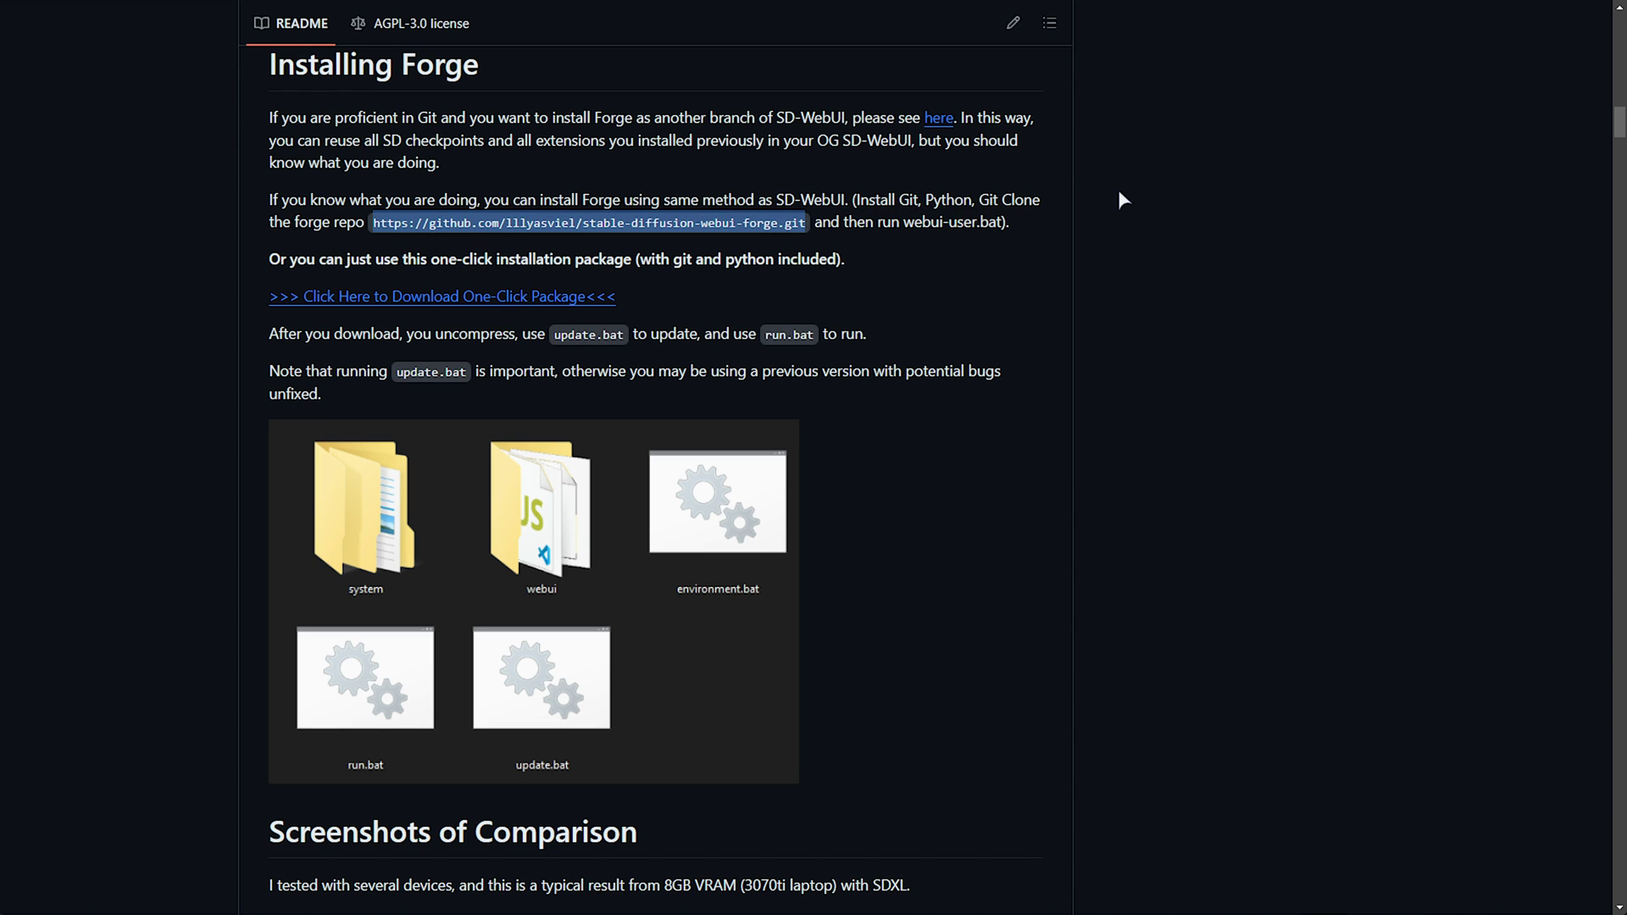
key("super+d")
right_click(729, 332)
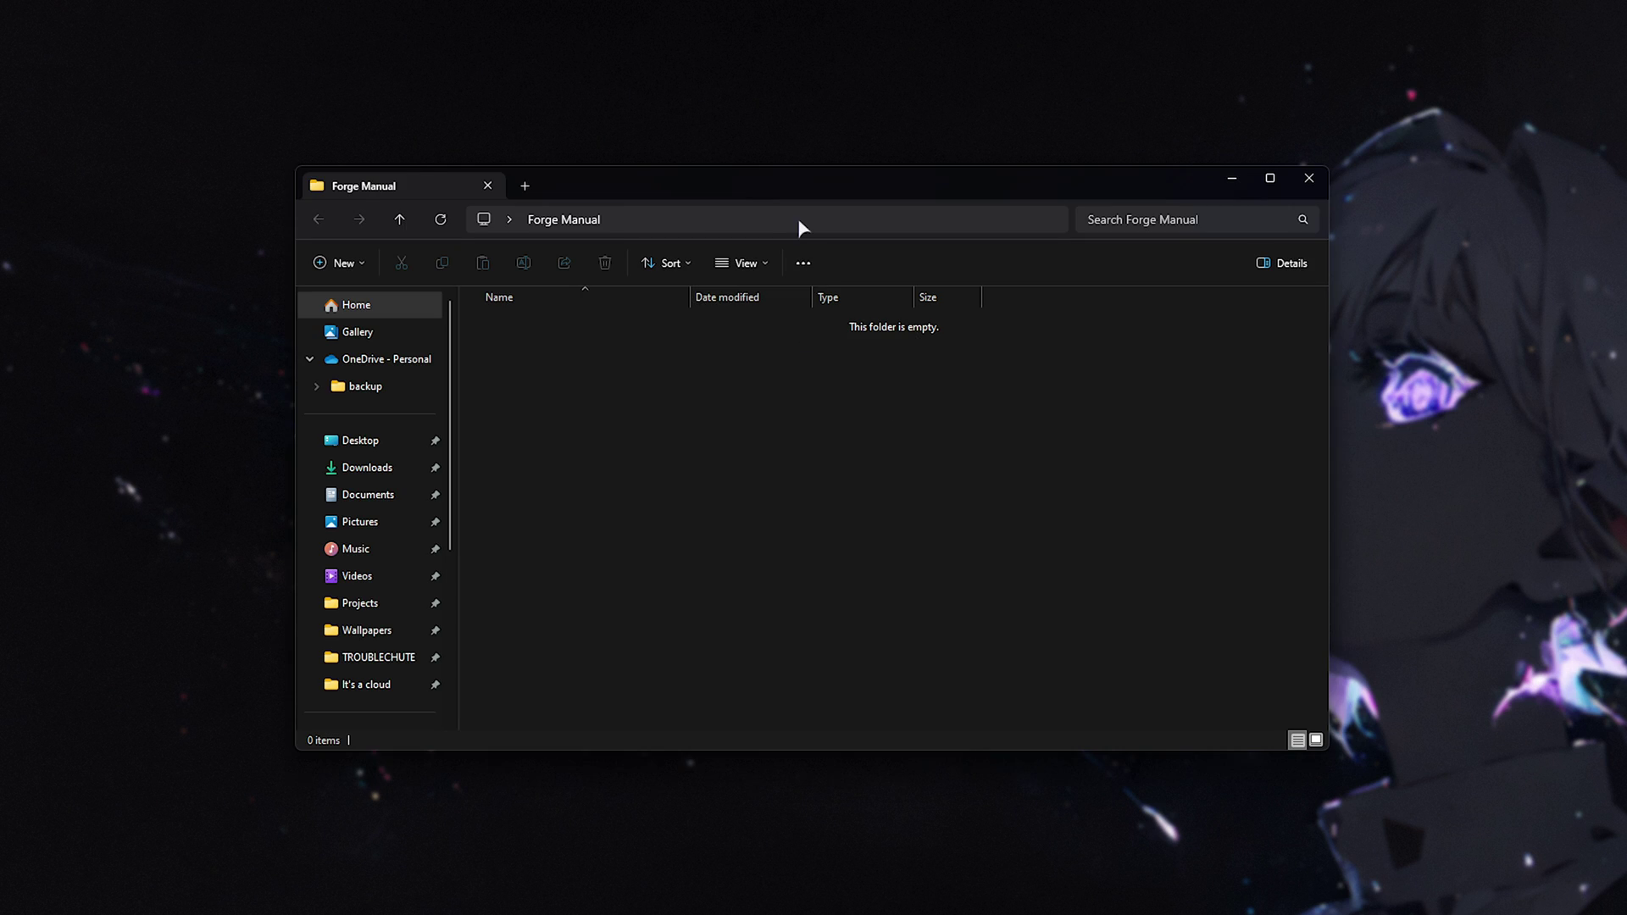
Open a Command Prompt in the Forge Manual folder using cmd in the address bar
left_click(796, 217)
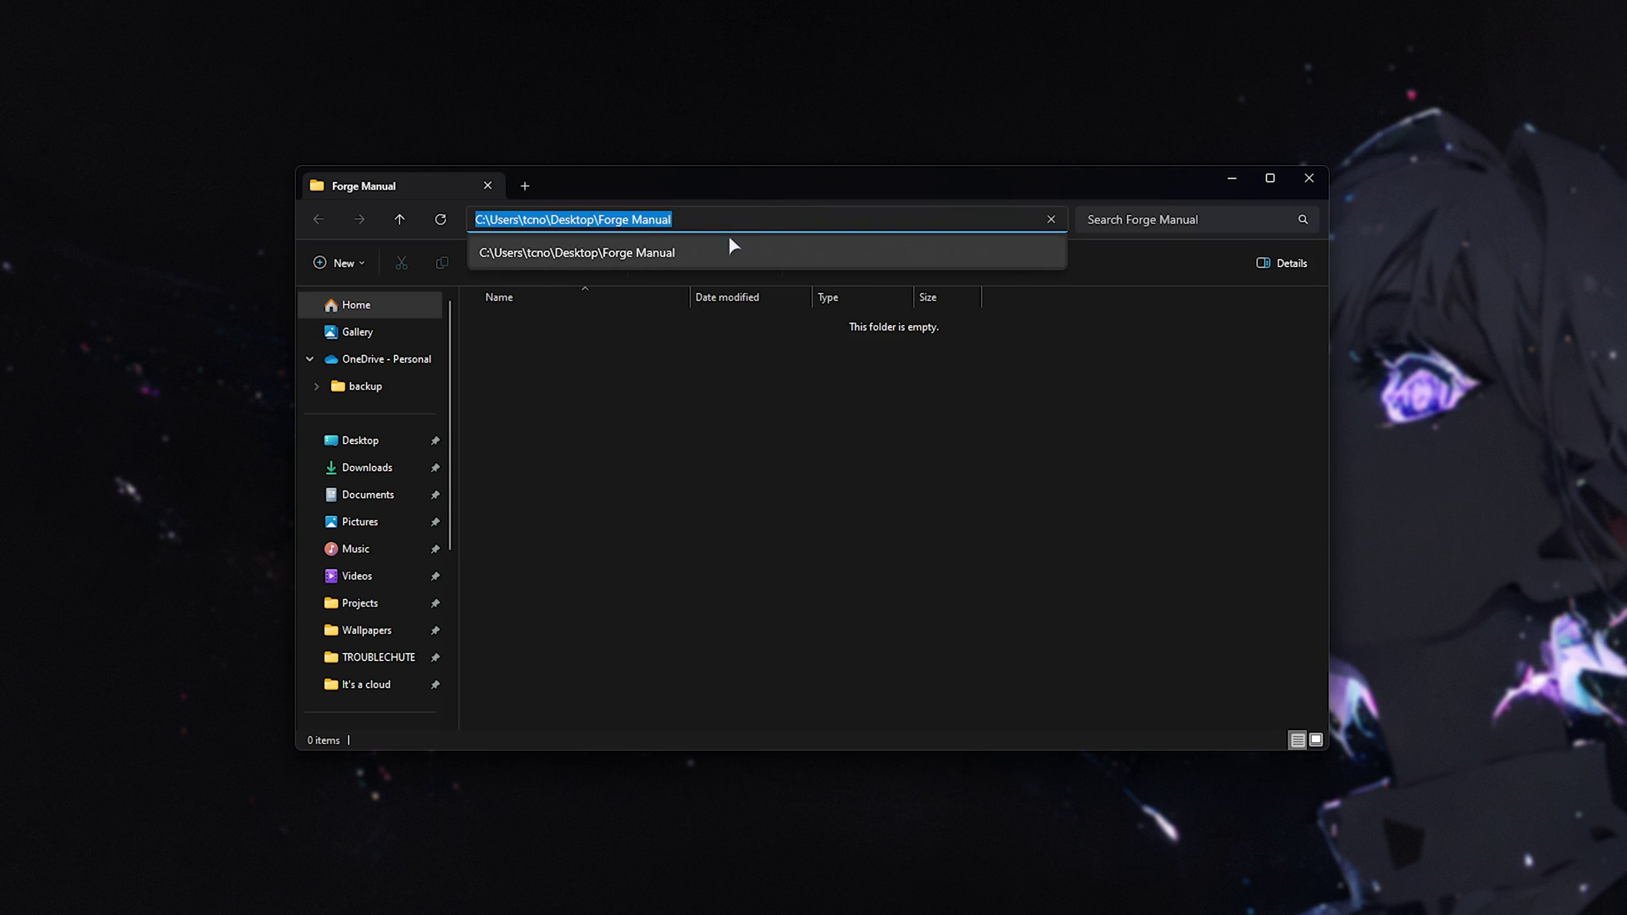
type("cmd")
key("Return")
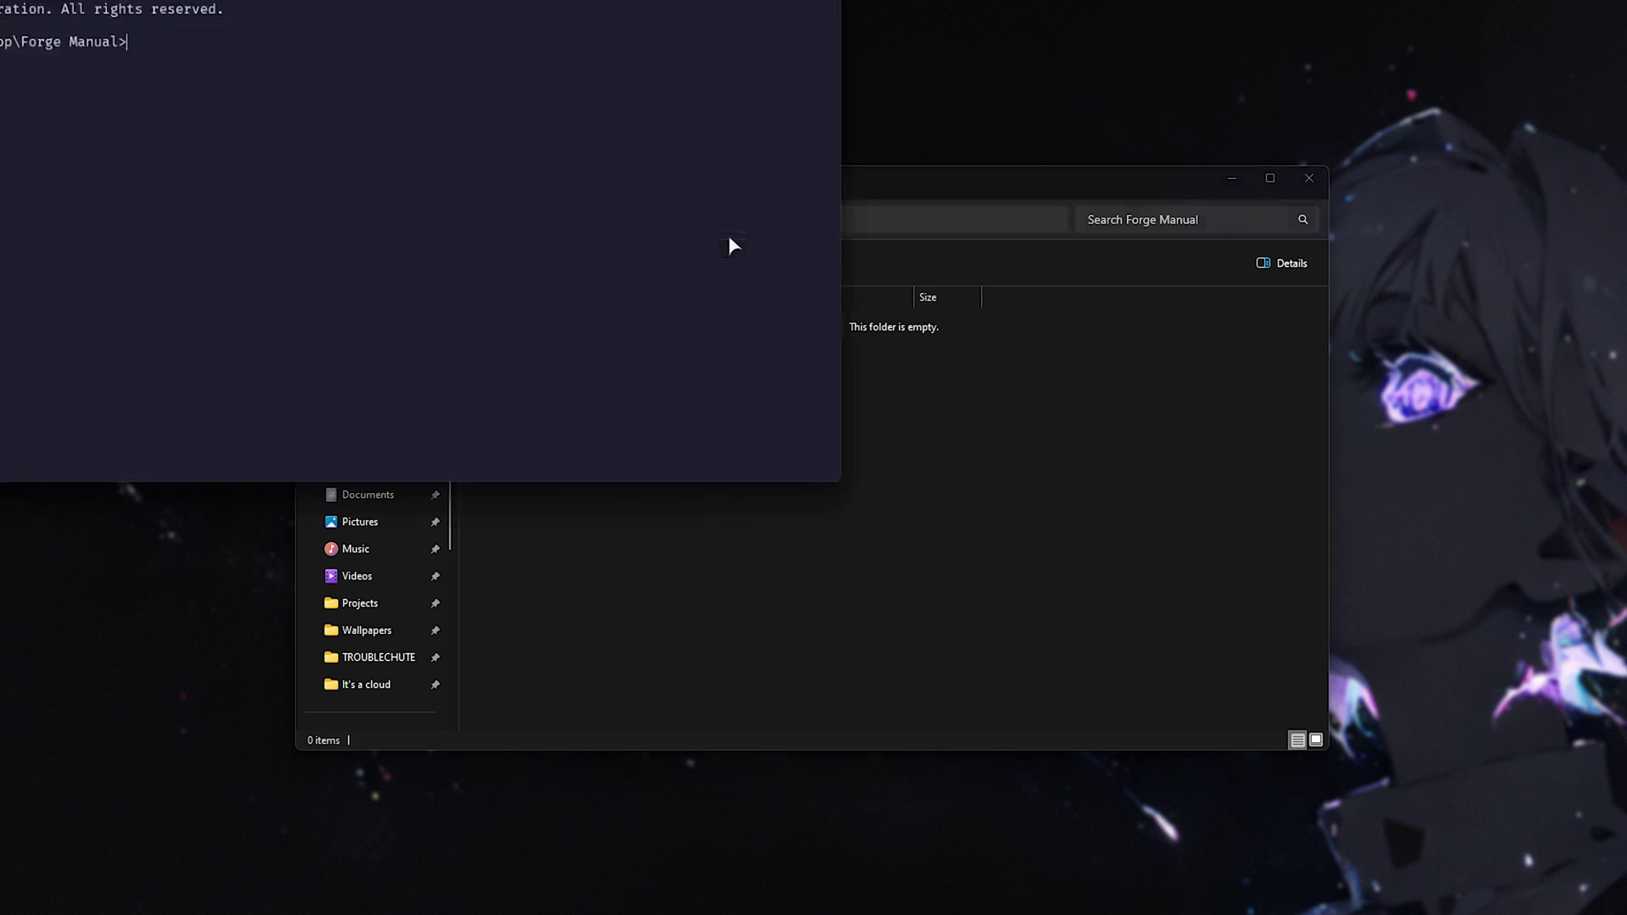
Run git clone with the pasted forge repository URL
left_click_drag(592, 279, 263, 283)
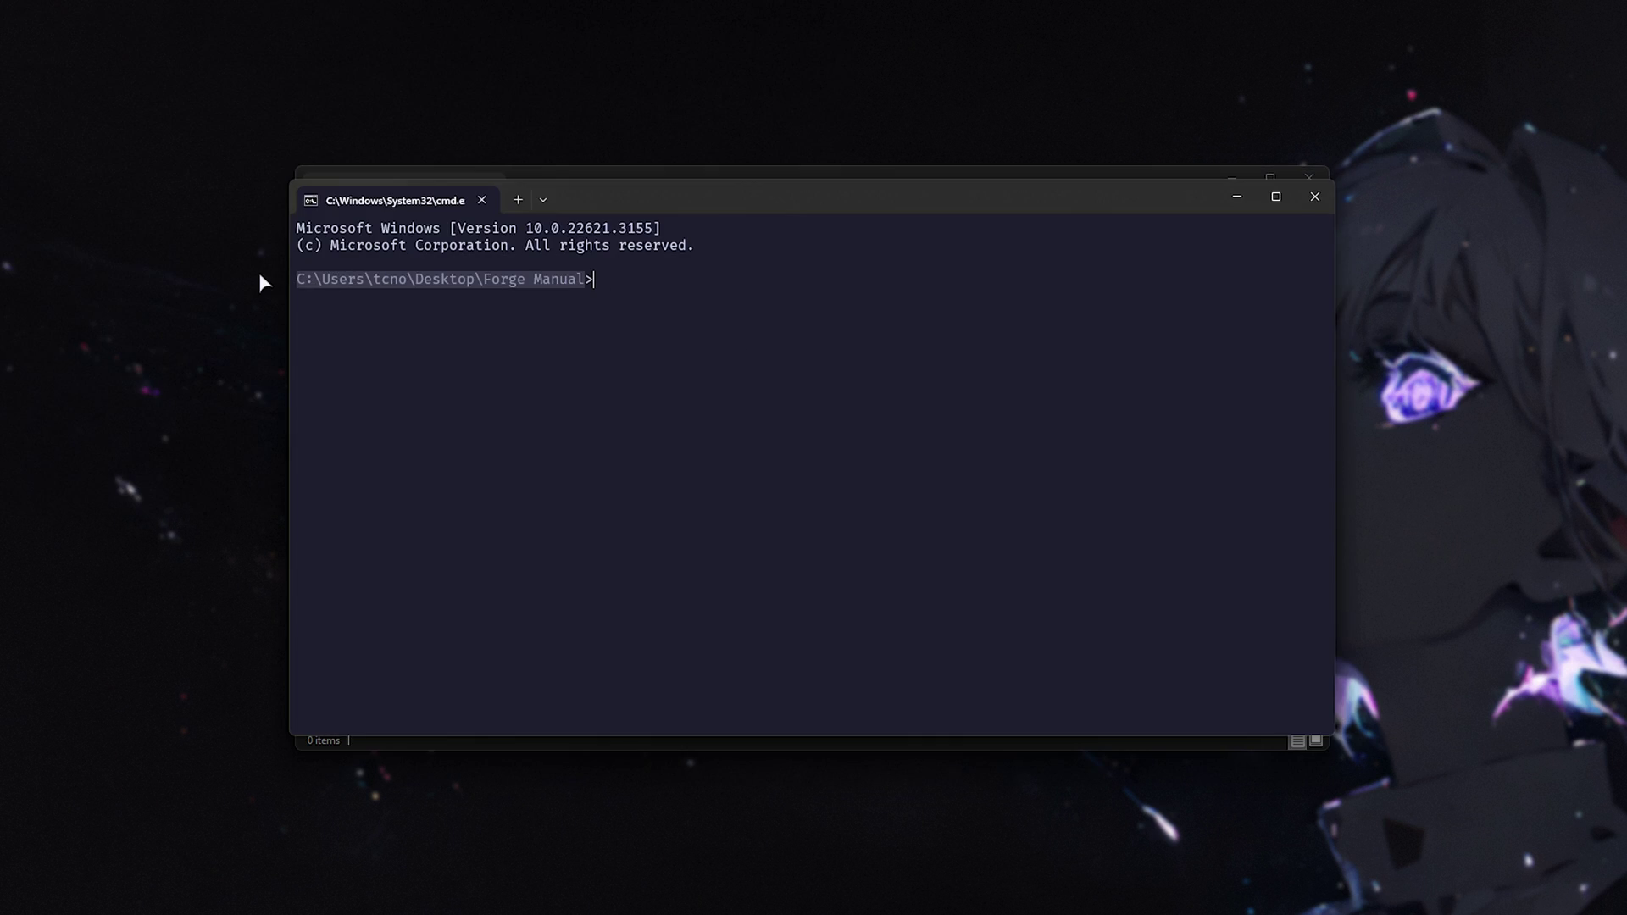
left_click(664, 278)
type("git ")
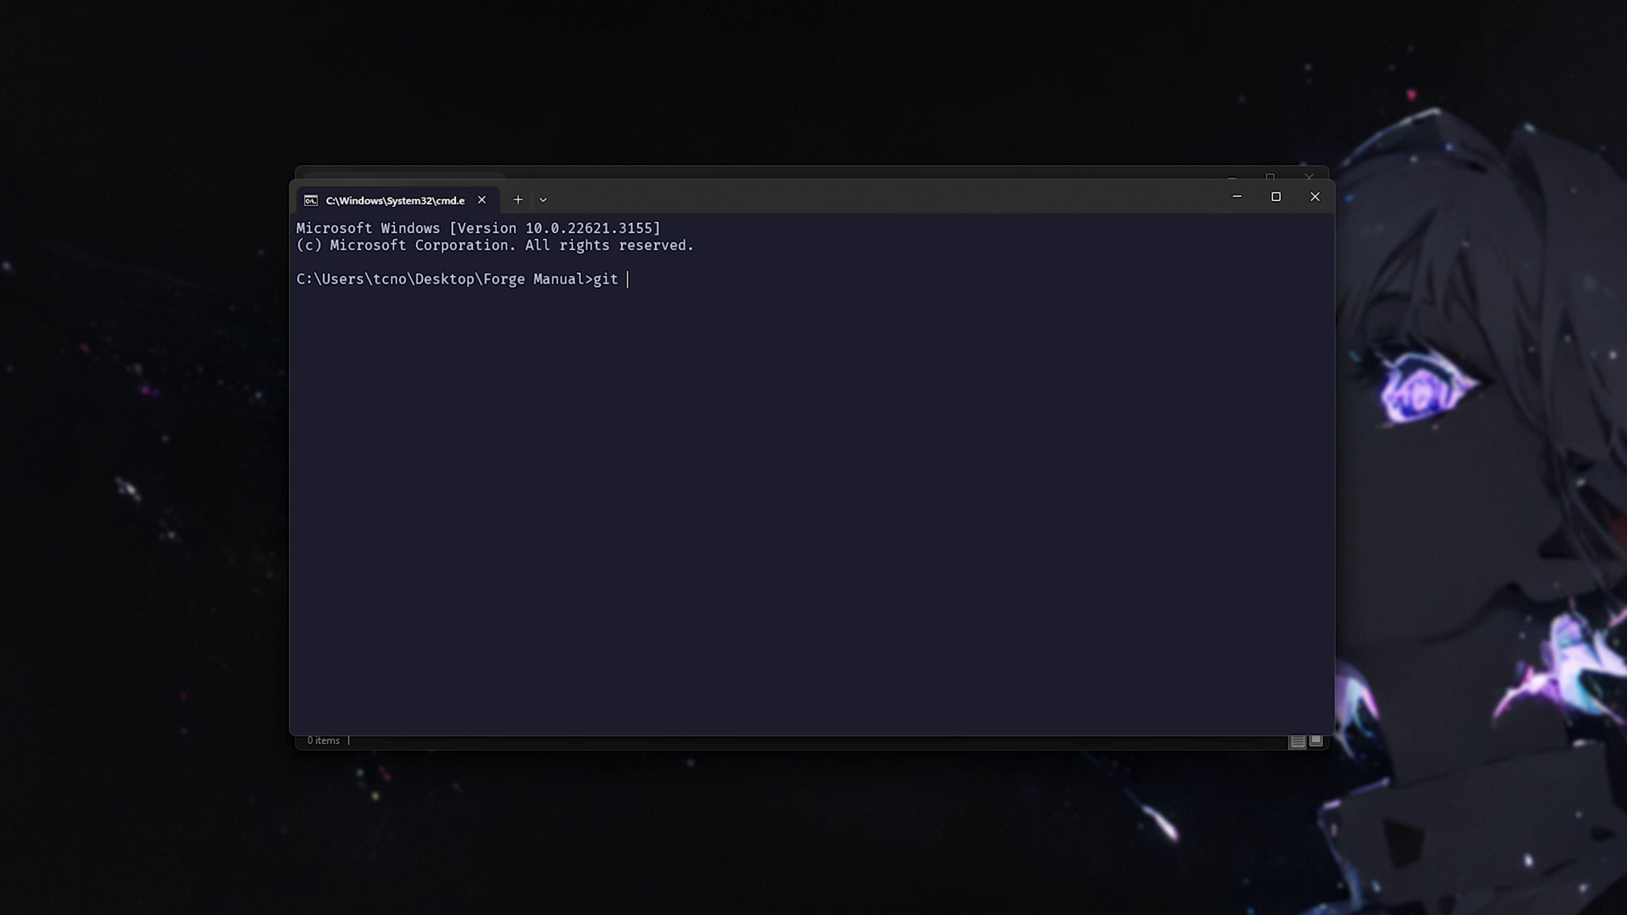
type("clone")
key("ctrl+v")
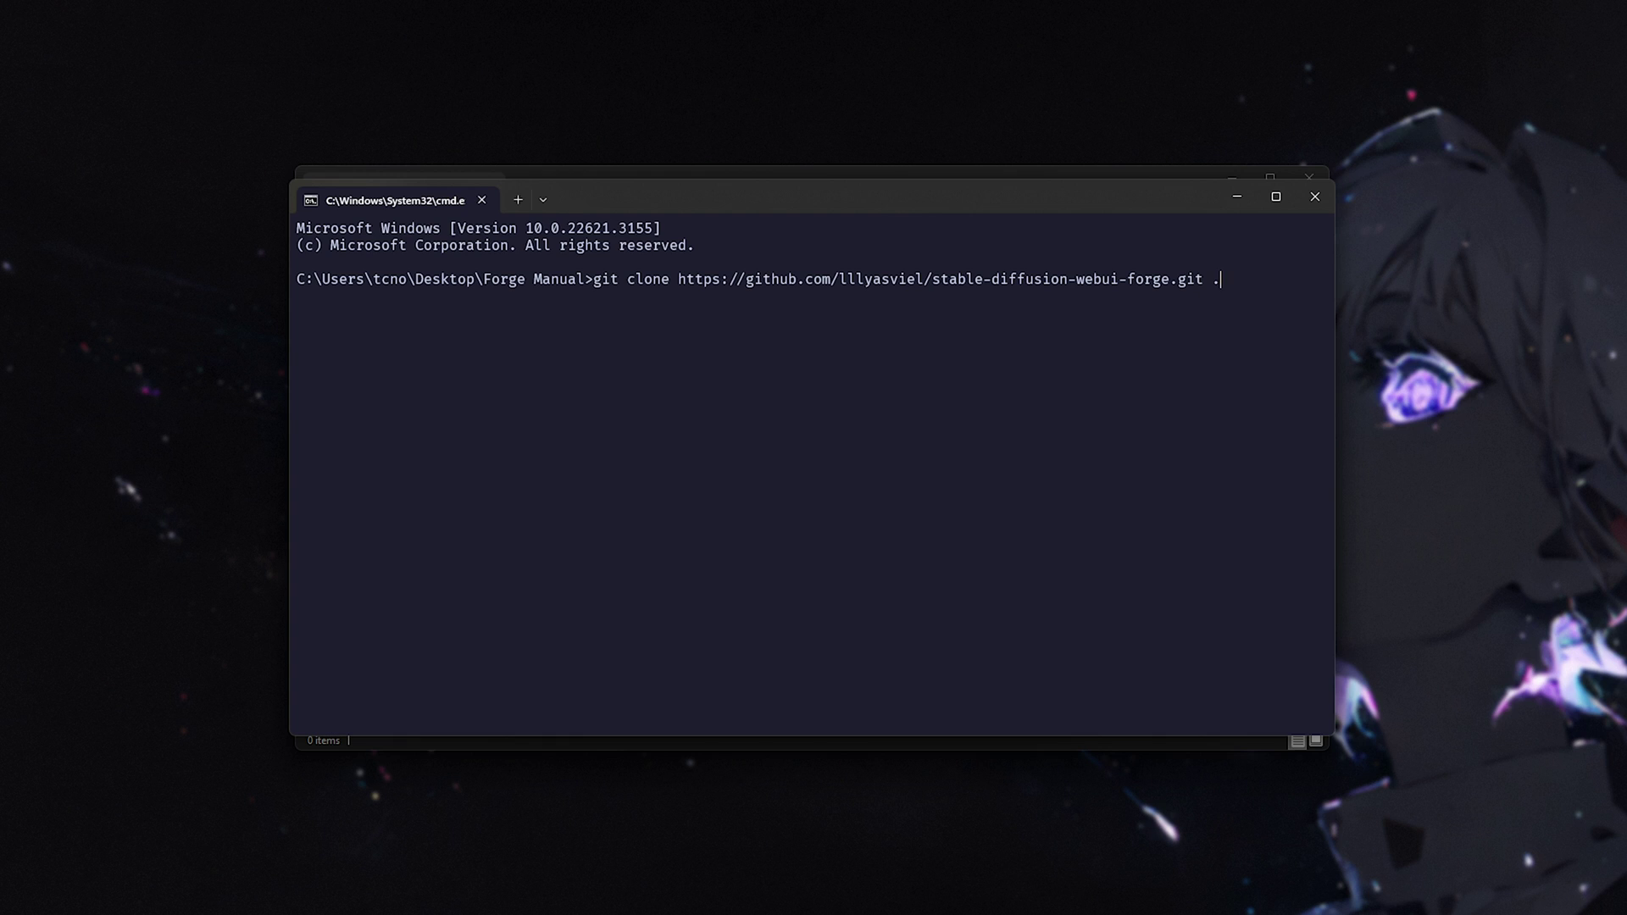
key("Return")
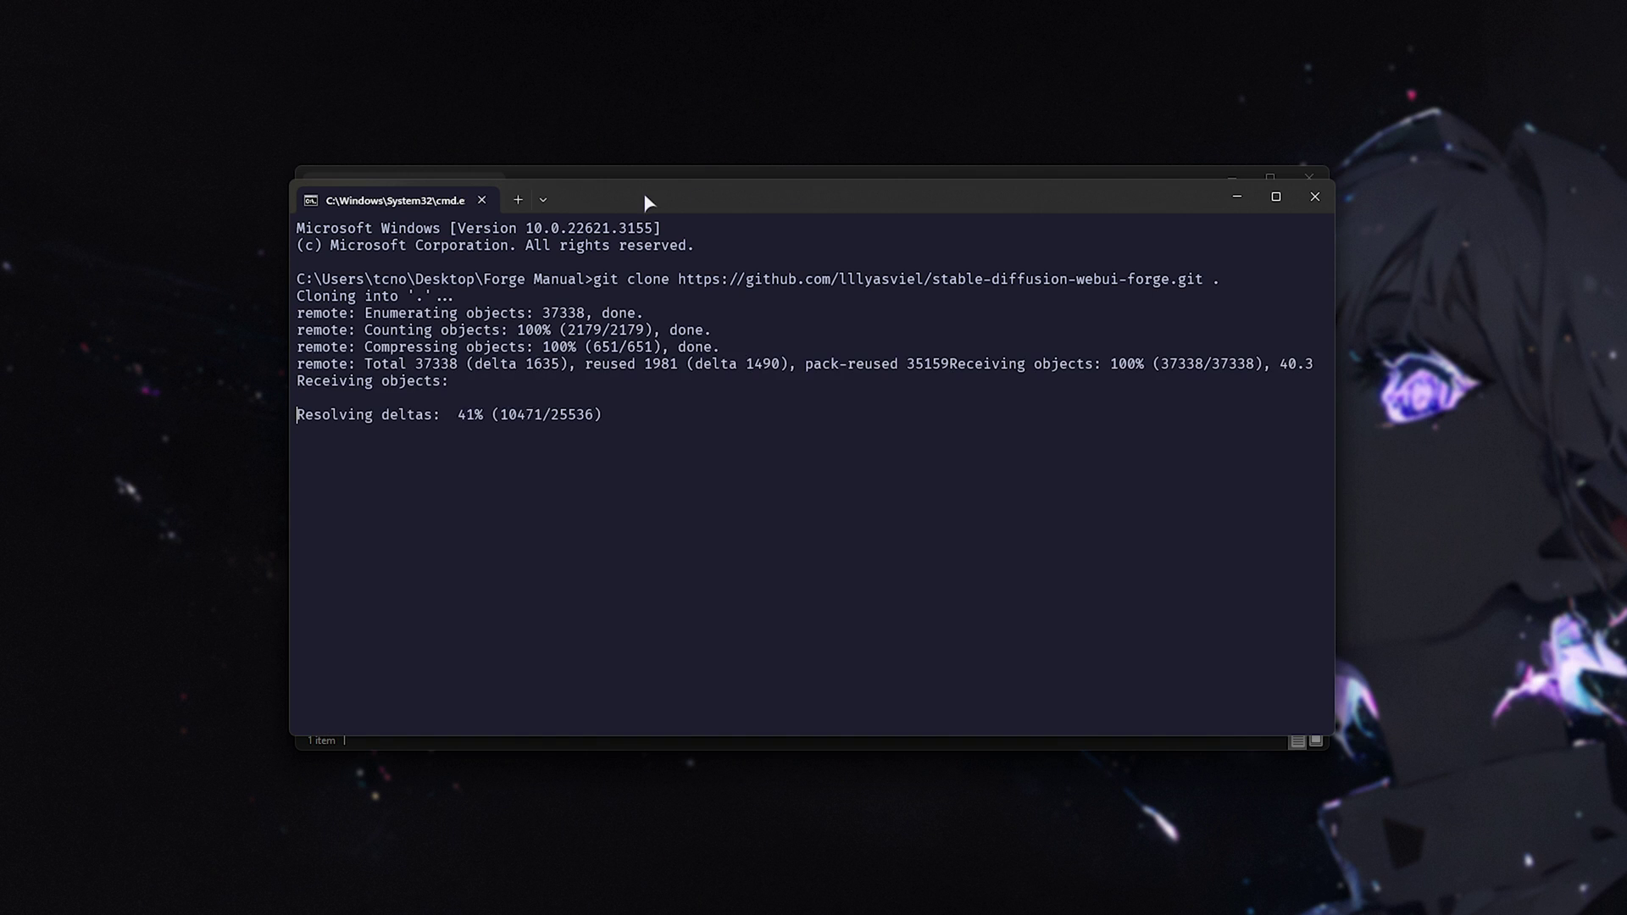
Close the terminal and run webui-user.bat from the Forge Manual folder
left_click(1315, 197)
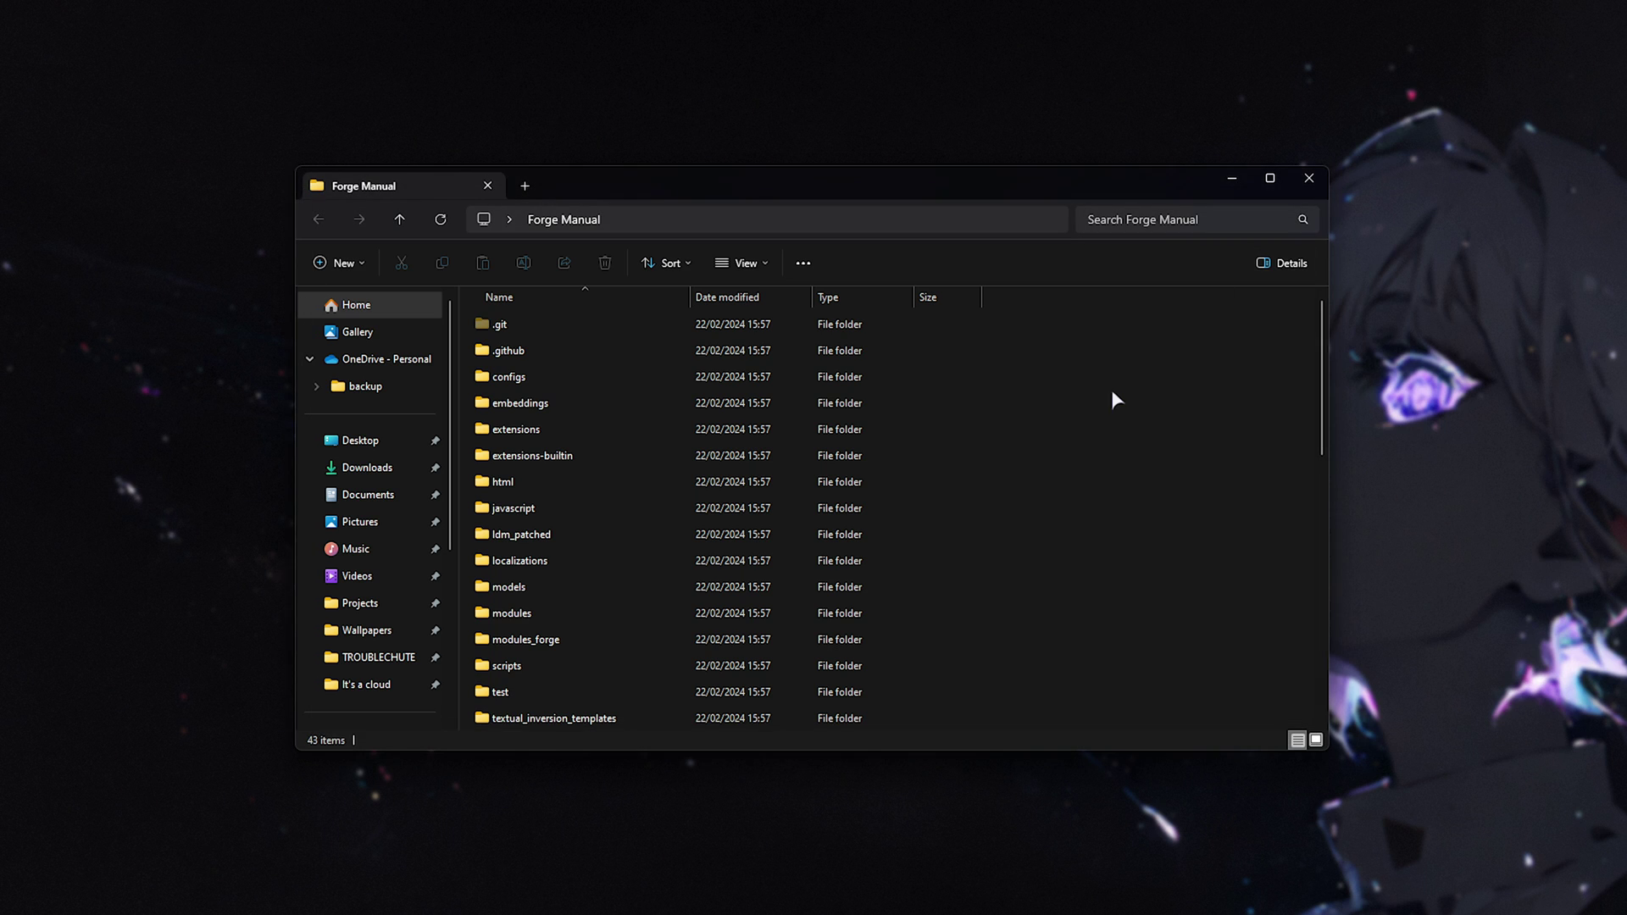
scroll(1076, 428, "down", 9)
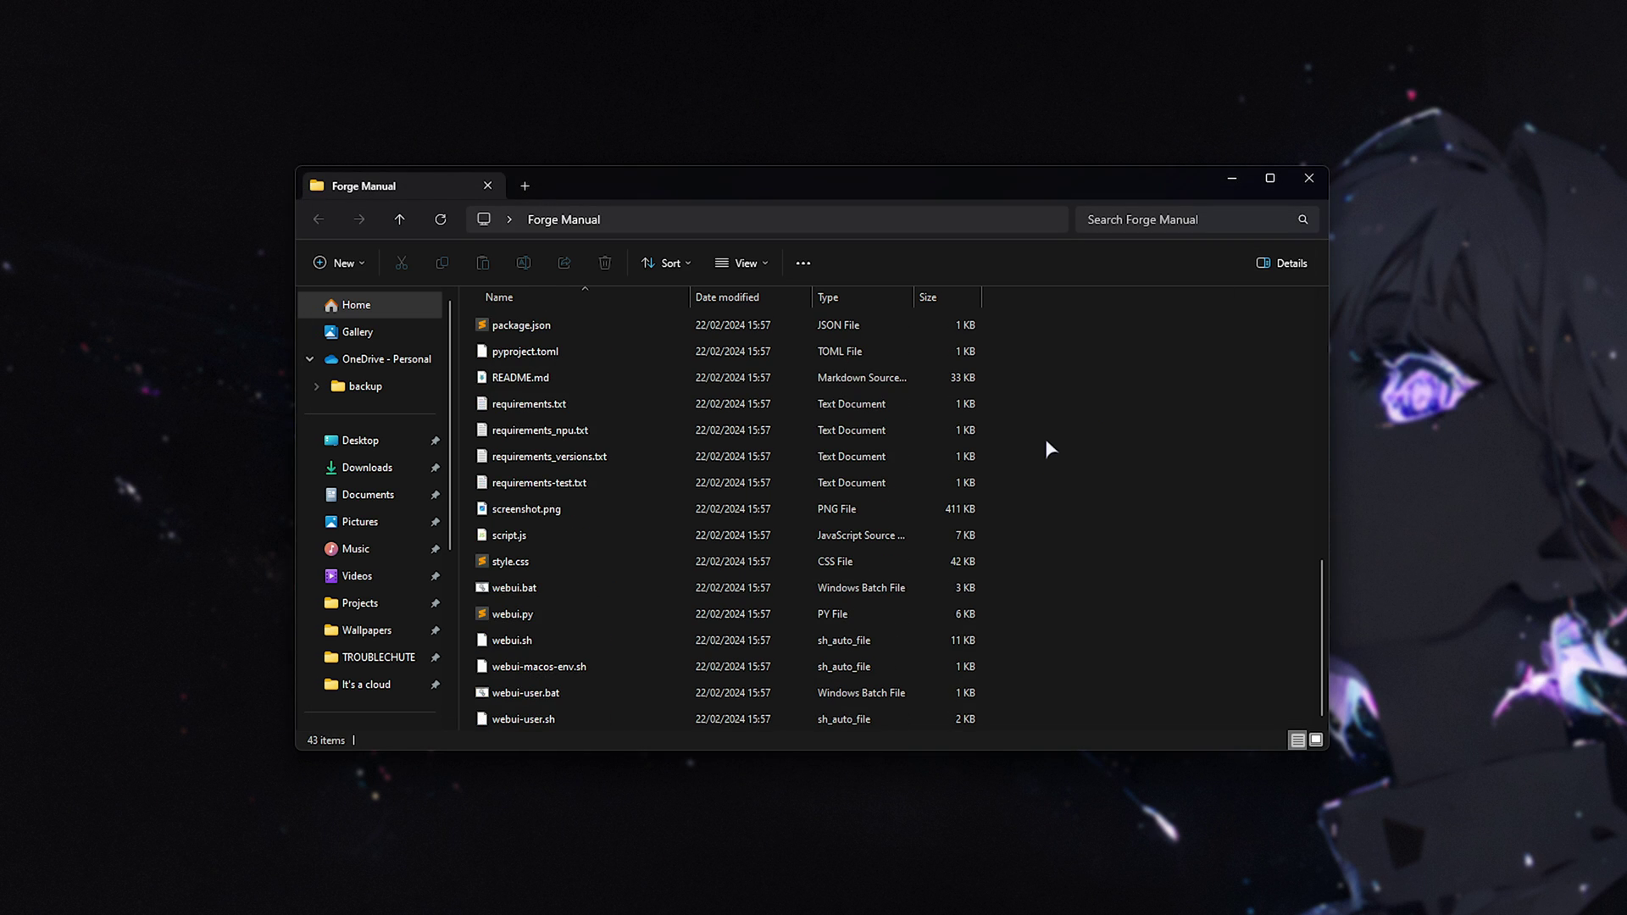
left_click(632, 702)
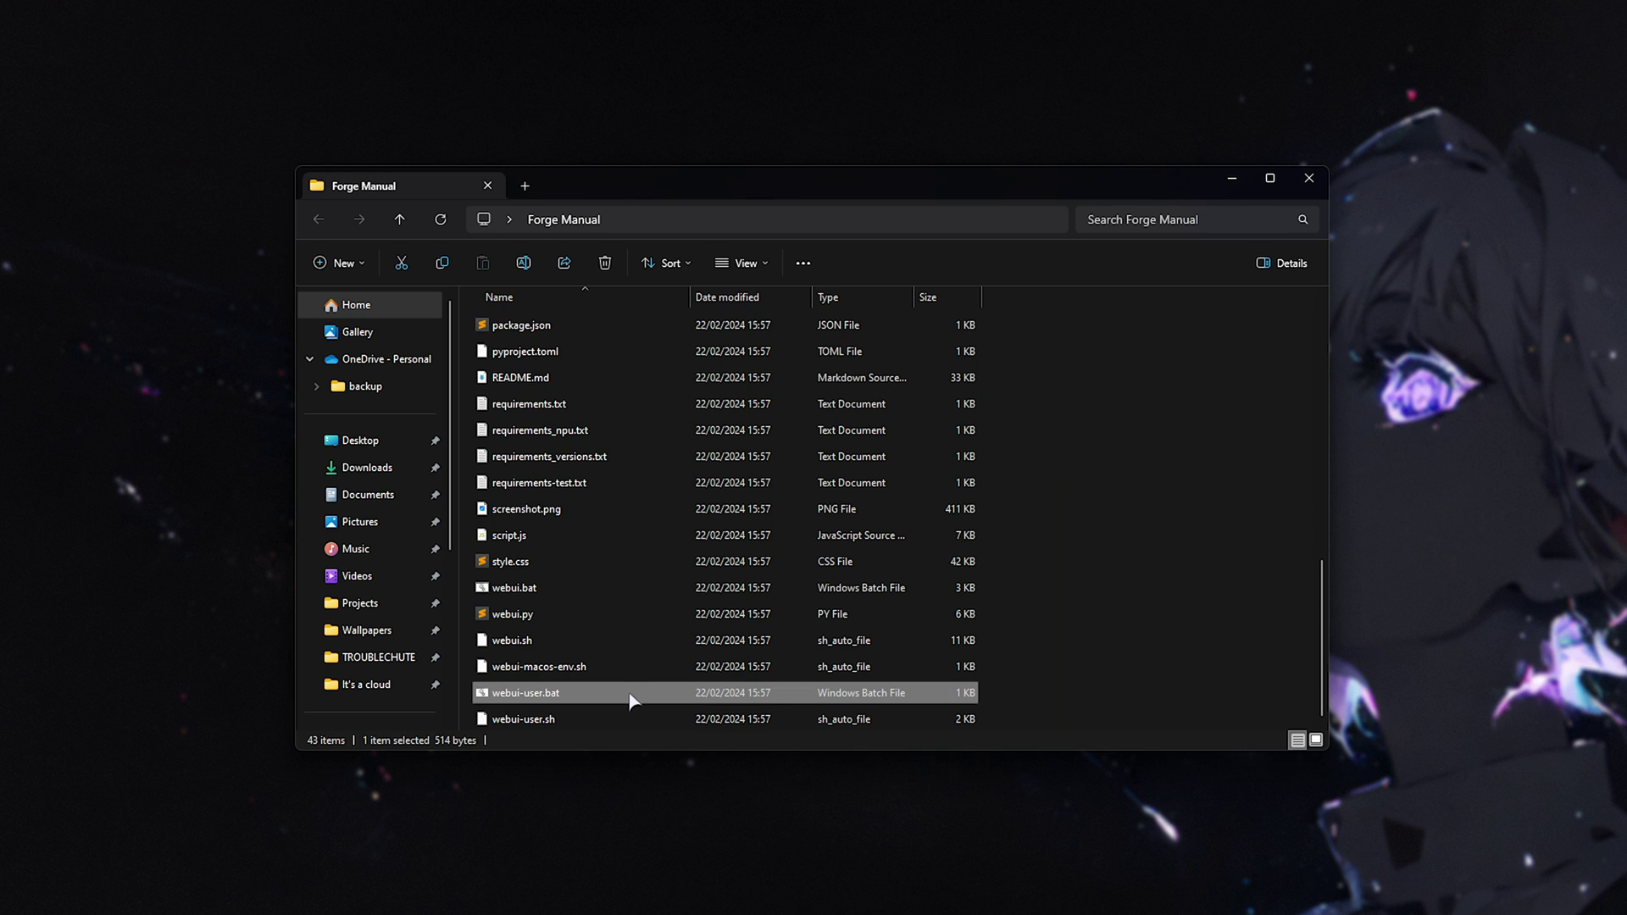
double_click(631, 702)
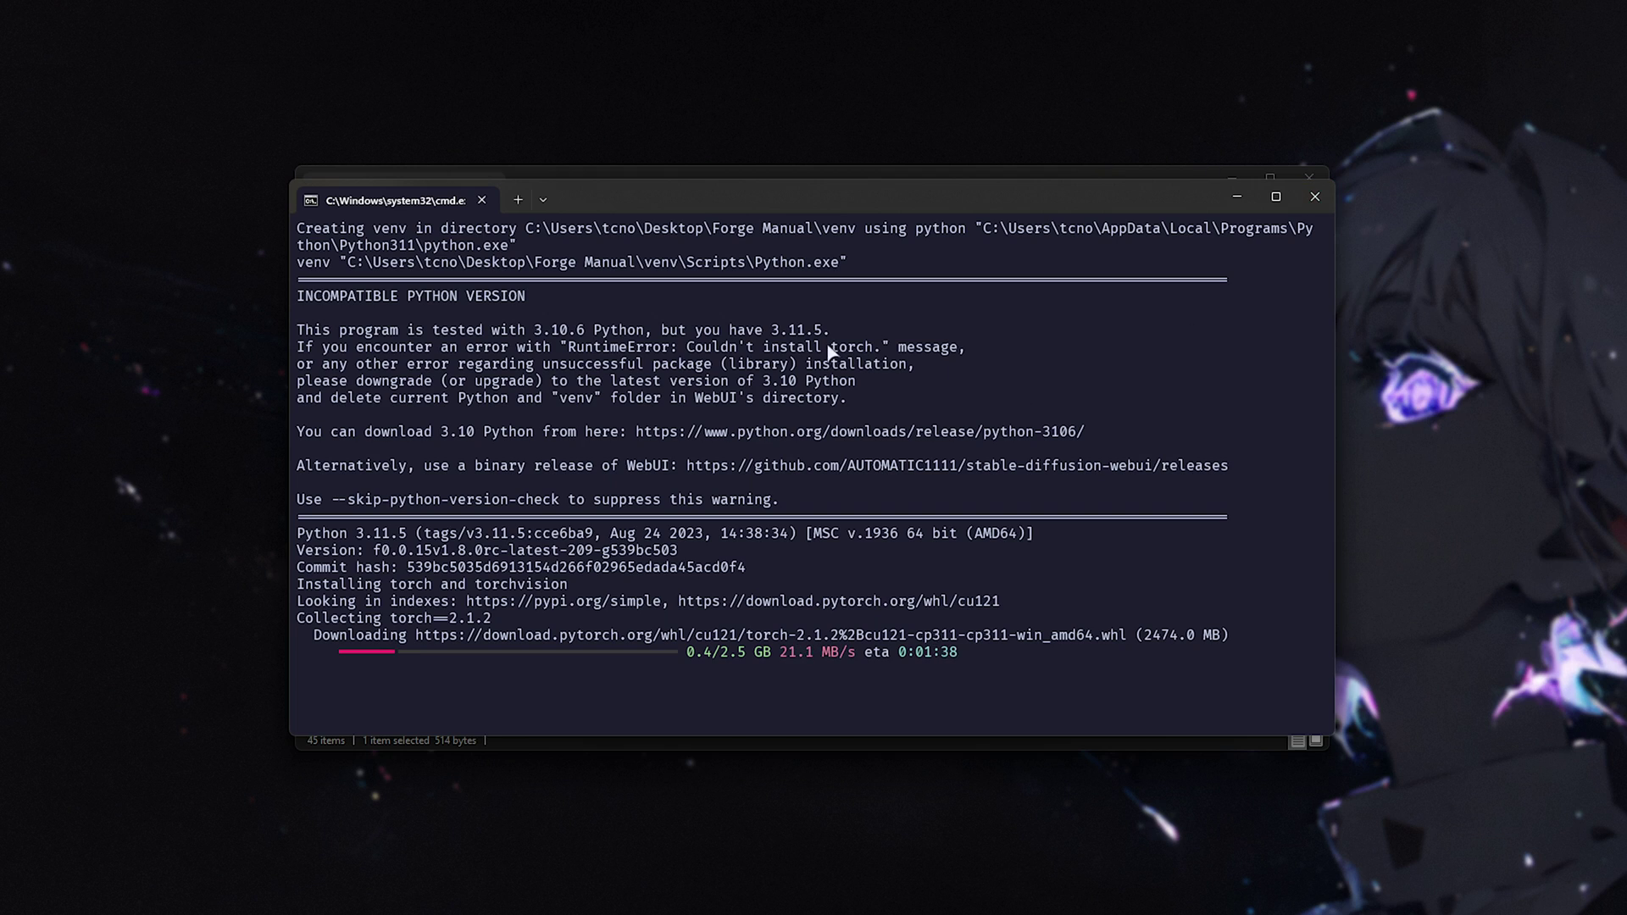
Highlight the incompatible Python version warning while torch 2.1.2 downloads, then clear it
left_click_drag(967, 349, 296, 329)
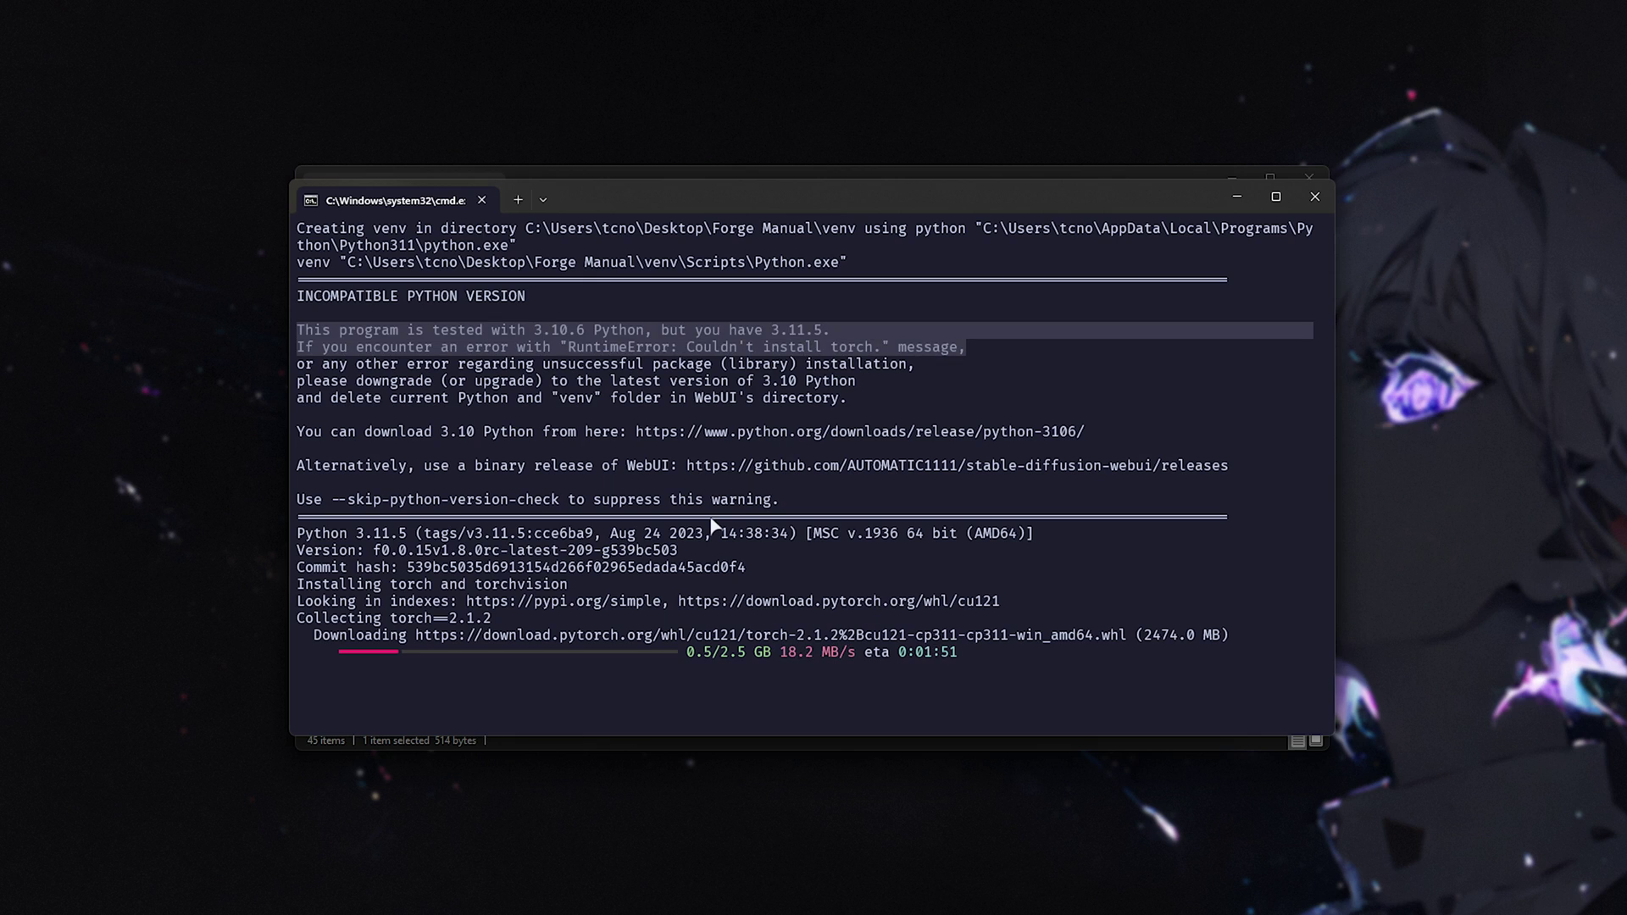
key("ctrl+c")
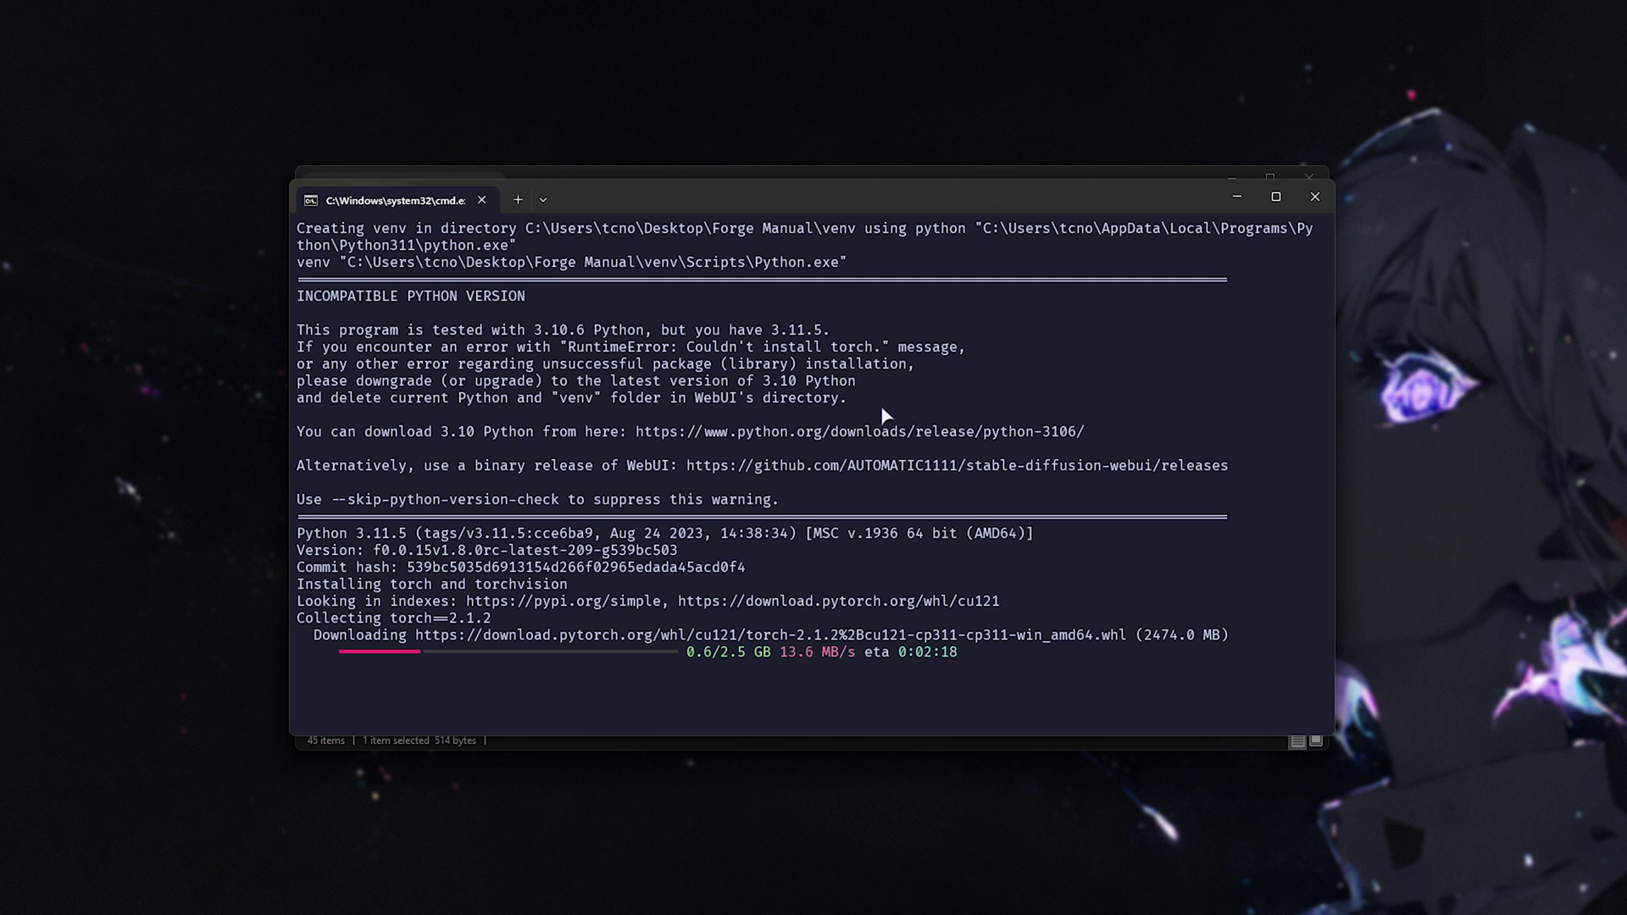
Open Forge Manual's models folder and point out its Stable-diffusion and svd subfolders
left_click(933, 173)
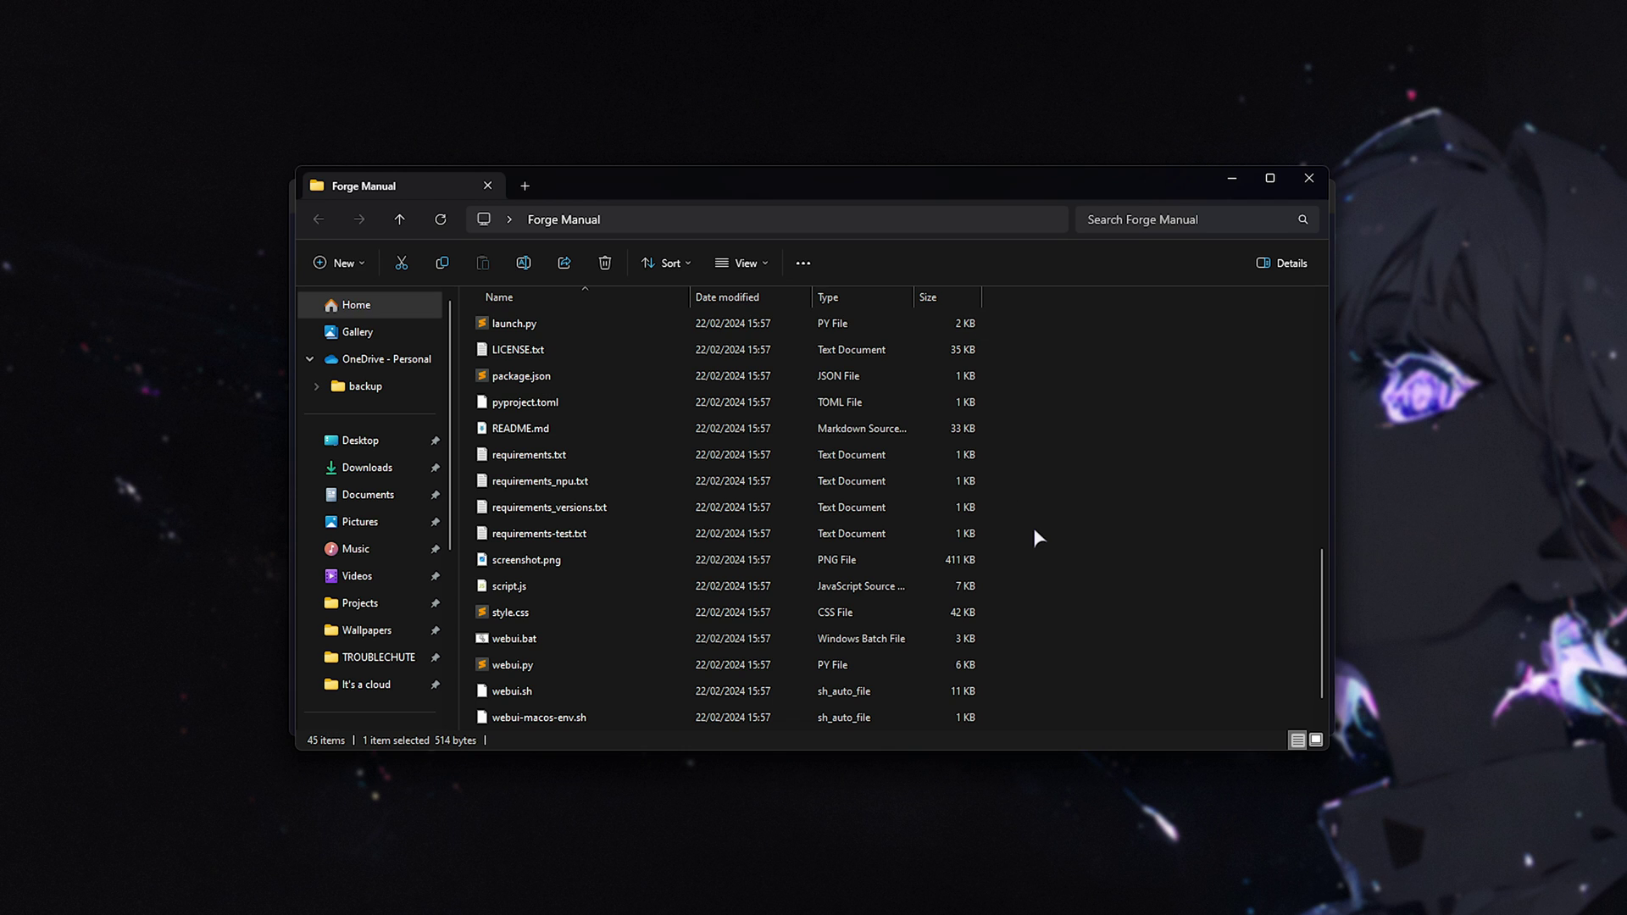
scroll(1035, 531, "up", 10)
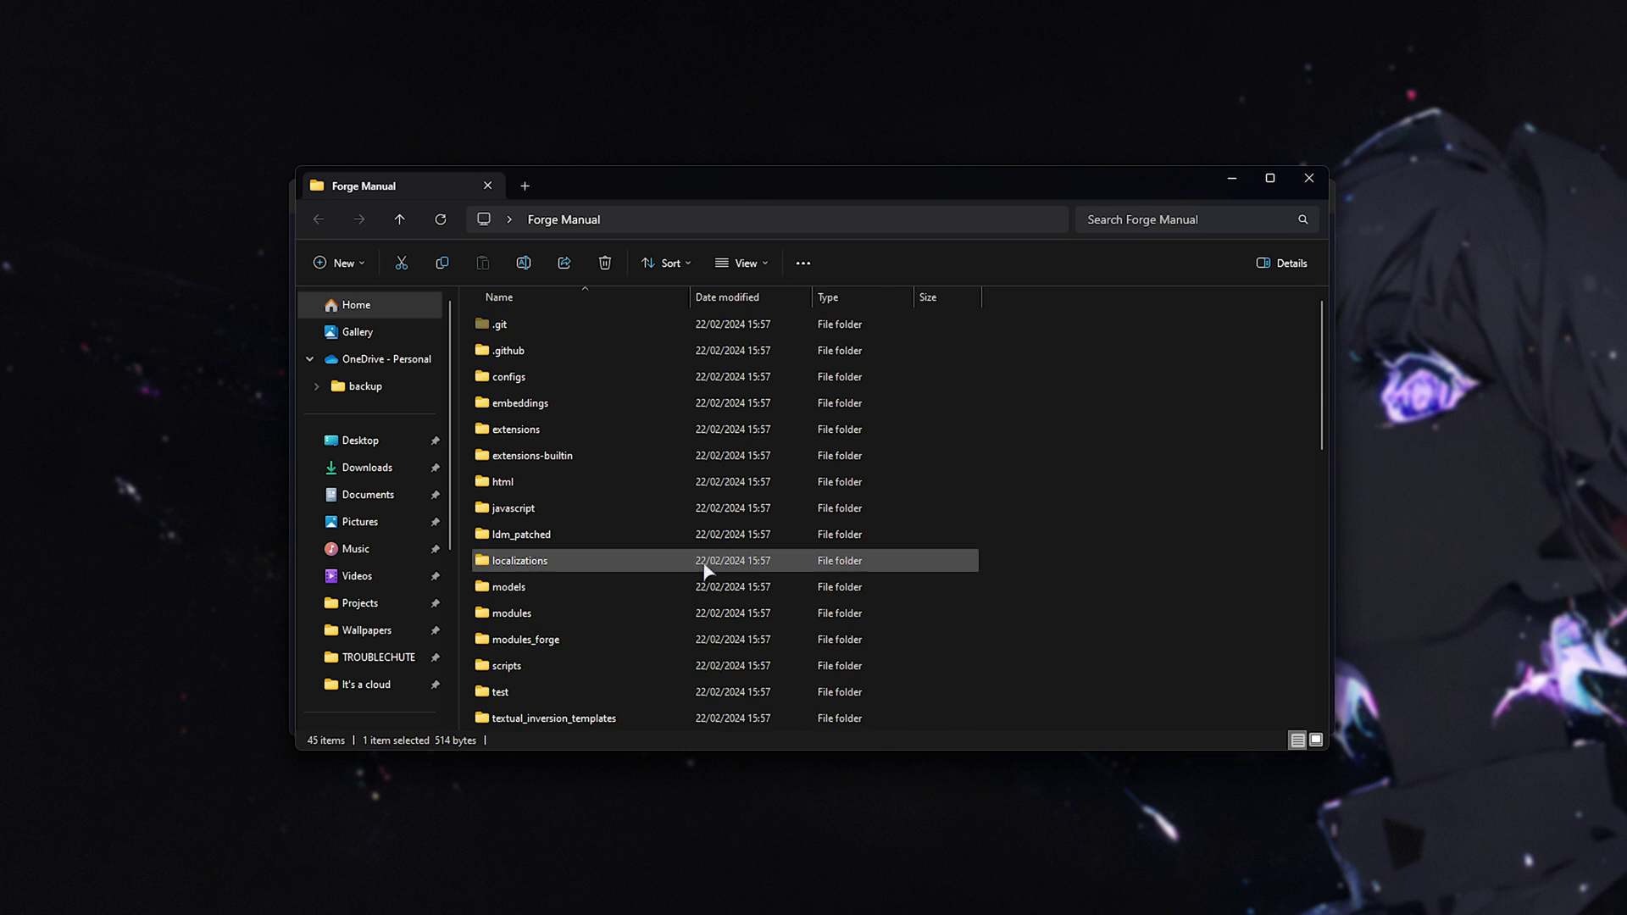
left_click(566, 431)
double_click(555, 586)
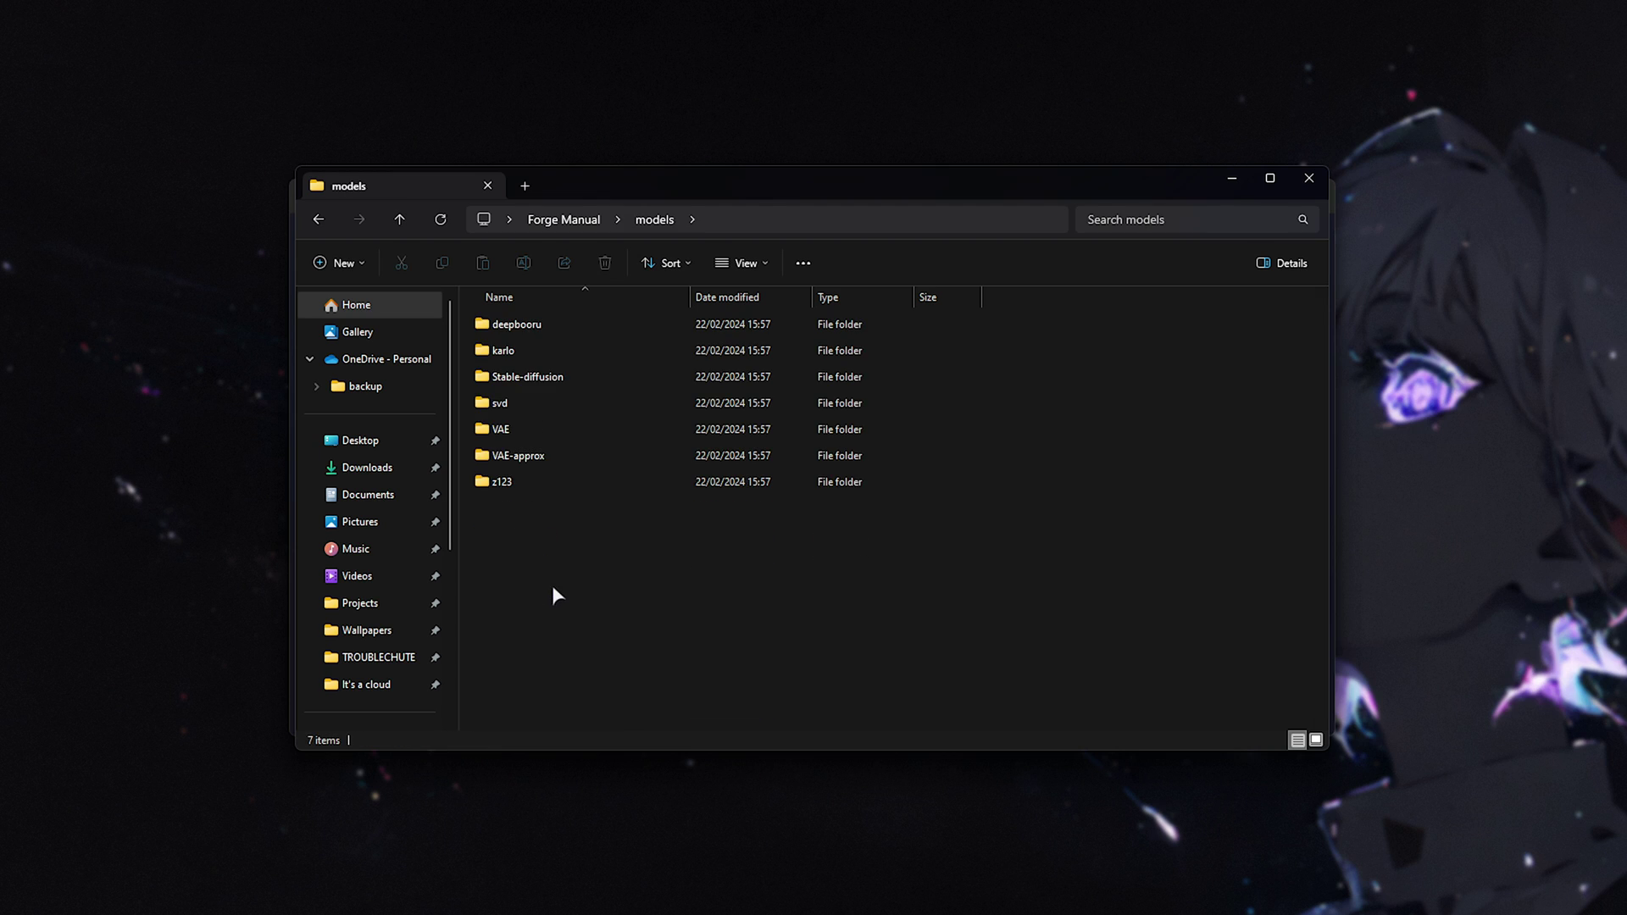
left_click(582, 383)
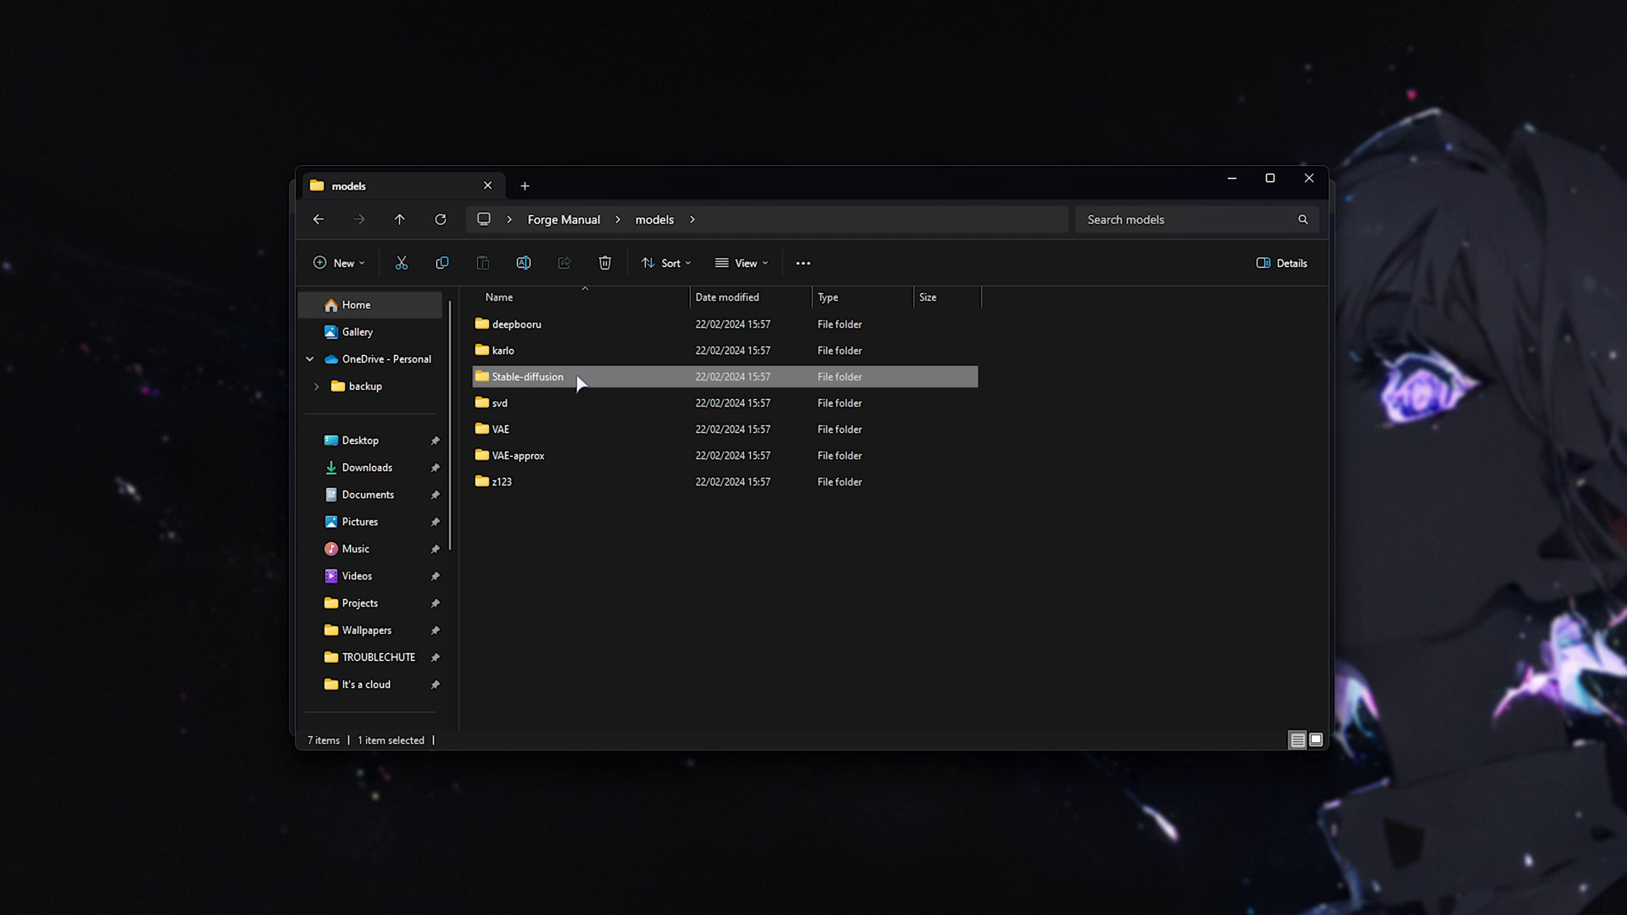
left_click(576, 409)
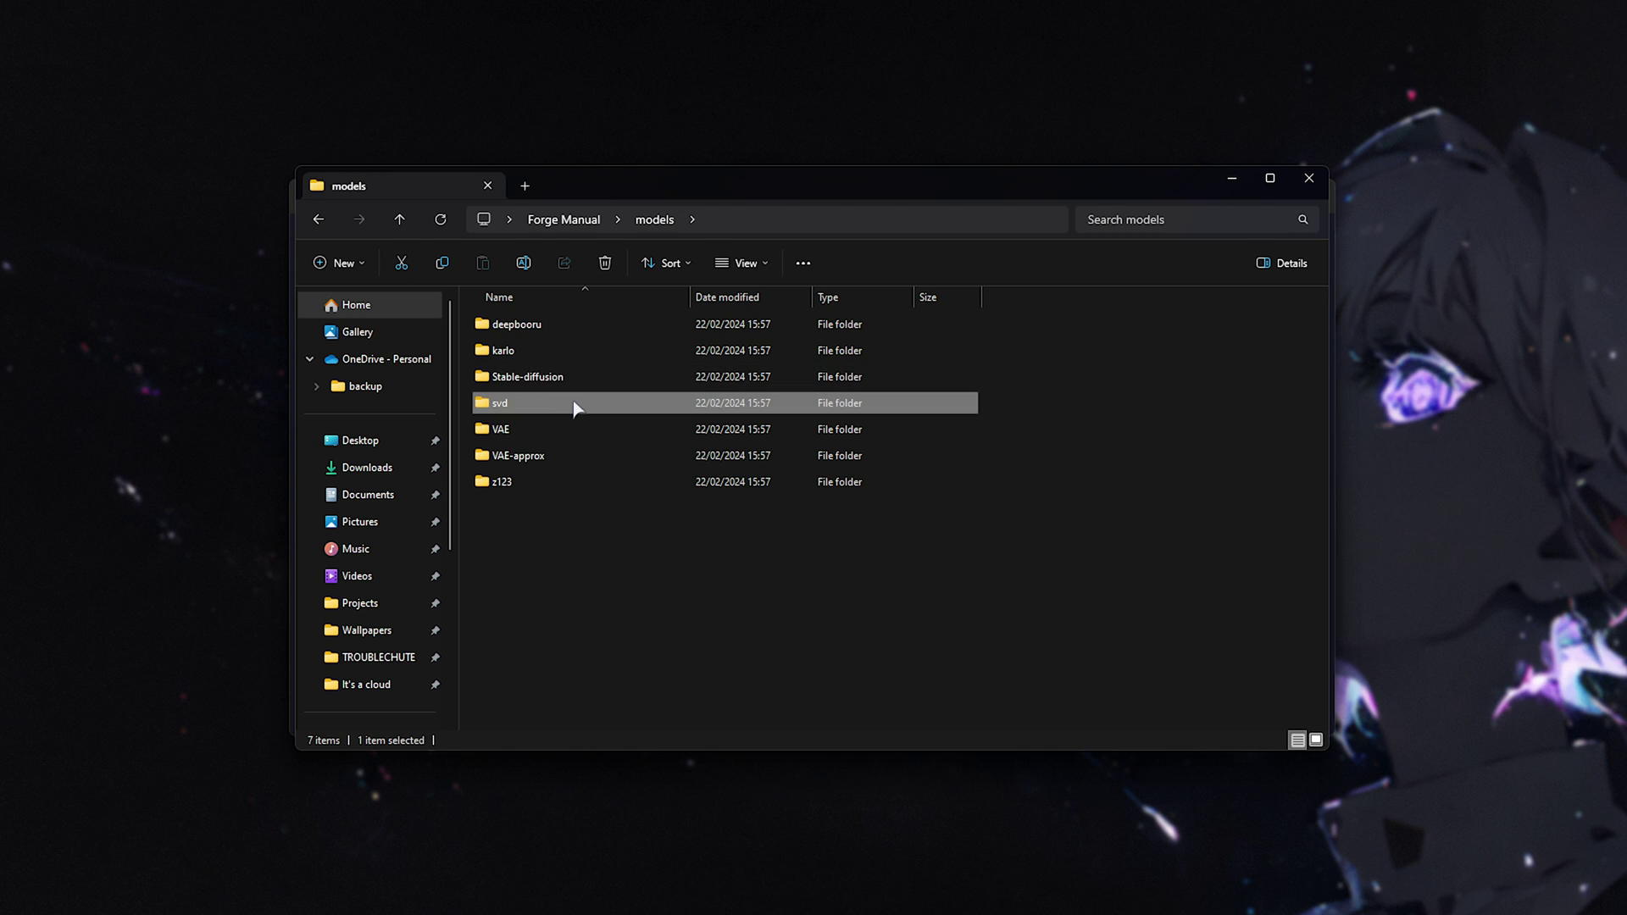
left_click_drag(1013, 678, 1097, 690)
key("ctrl+a")
left_click(1097, 690)
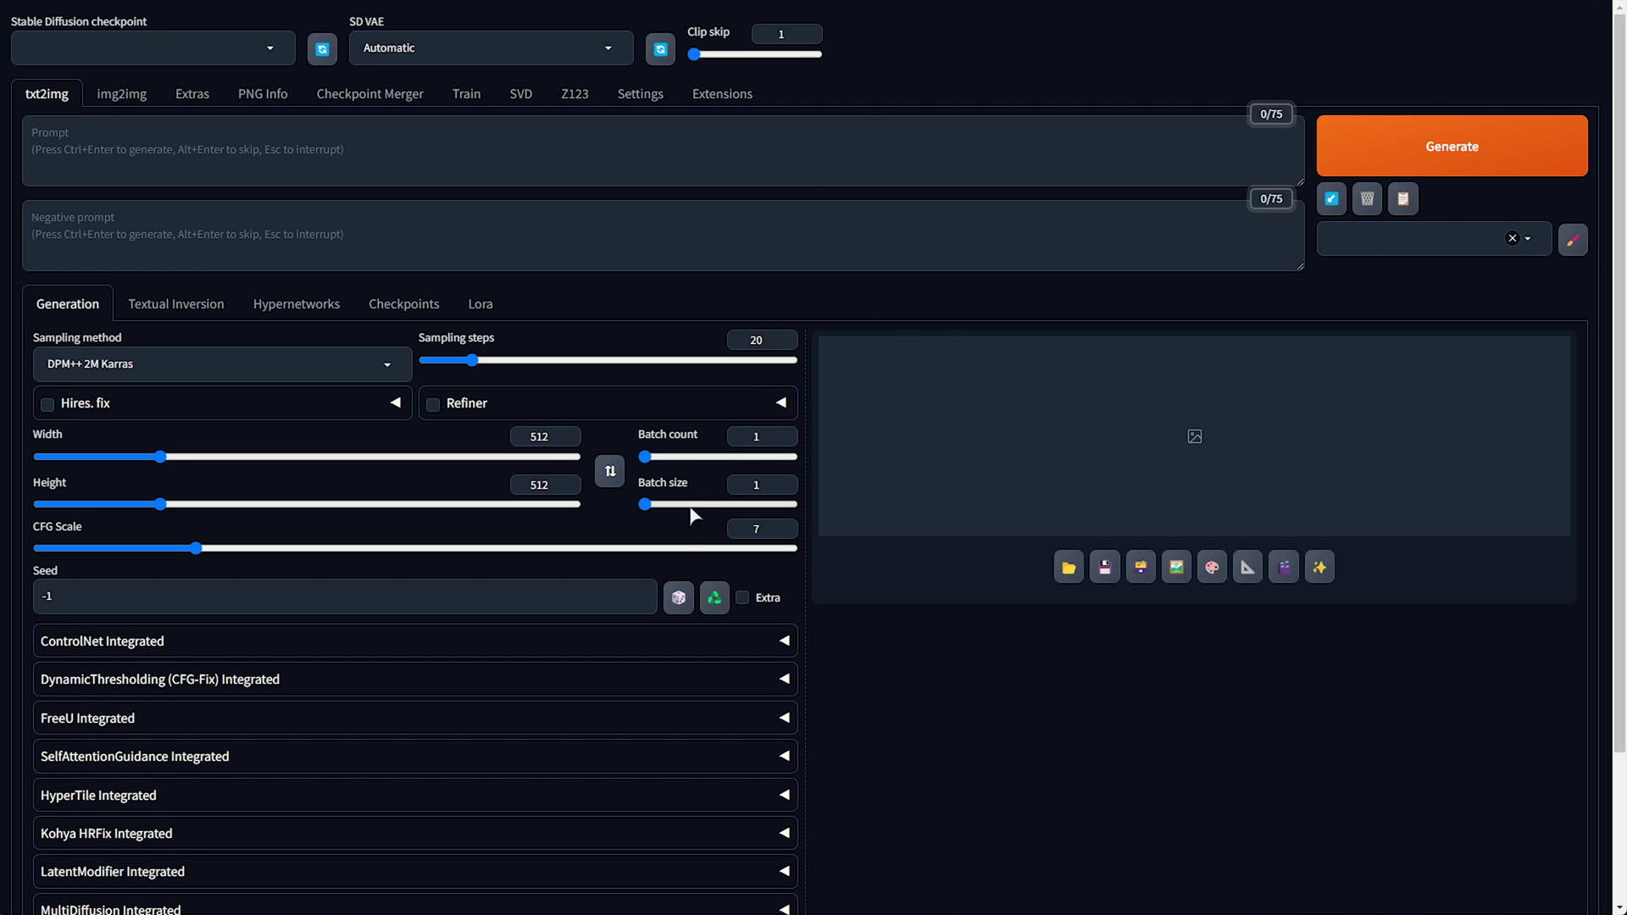
key("alt+Tab")
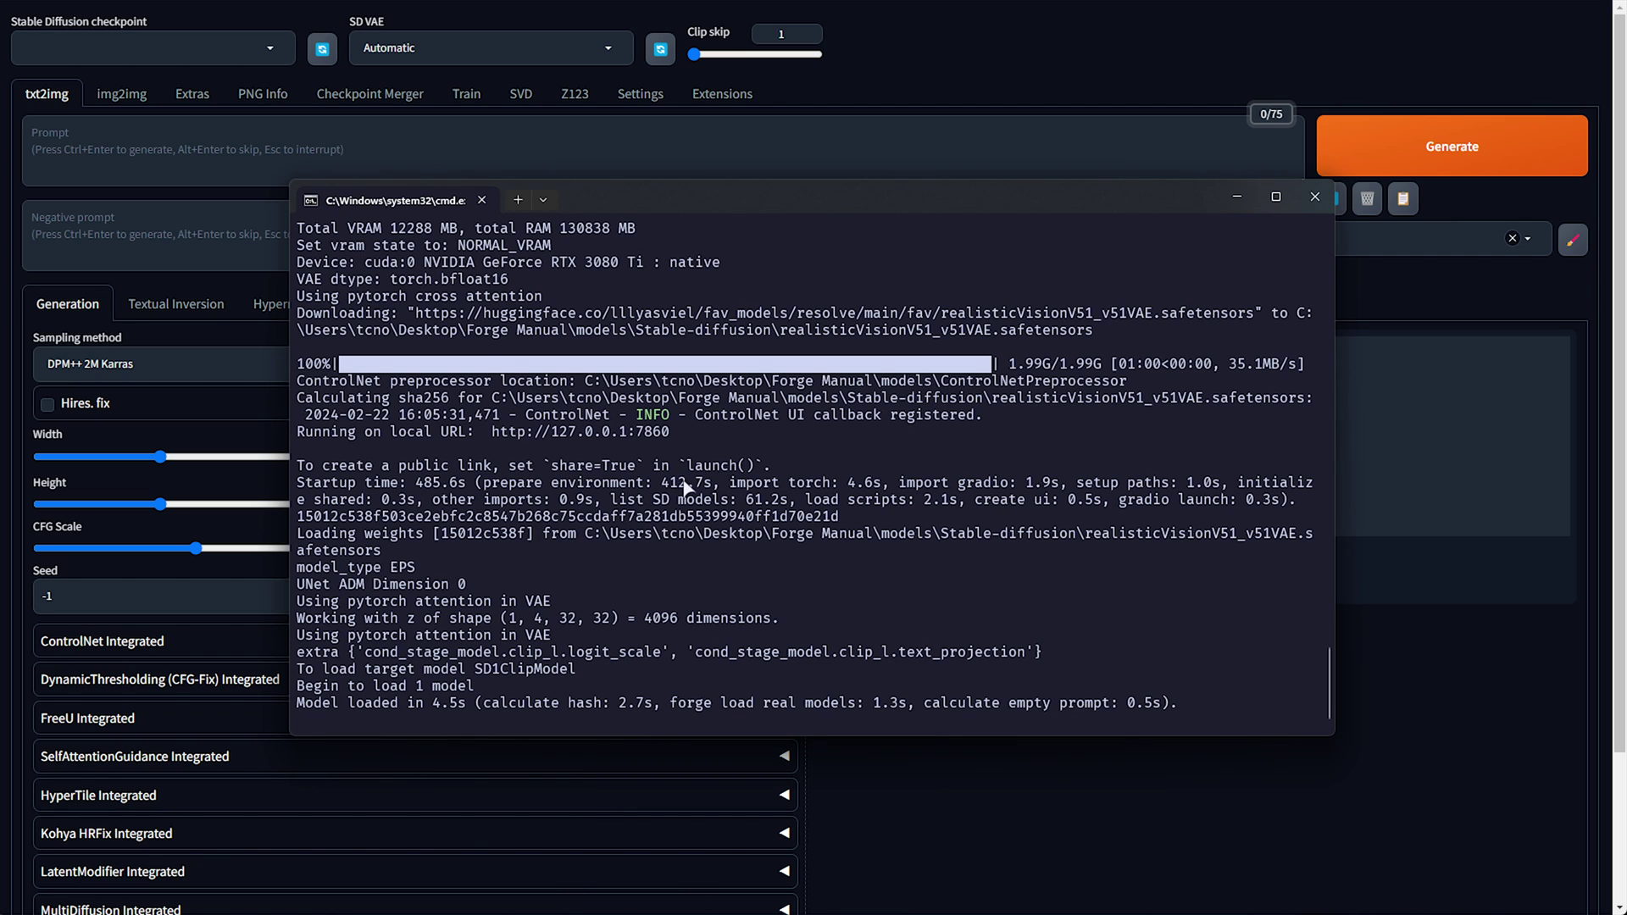
left_click_drag(674, 425, 481, 432)
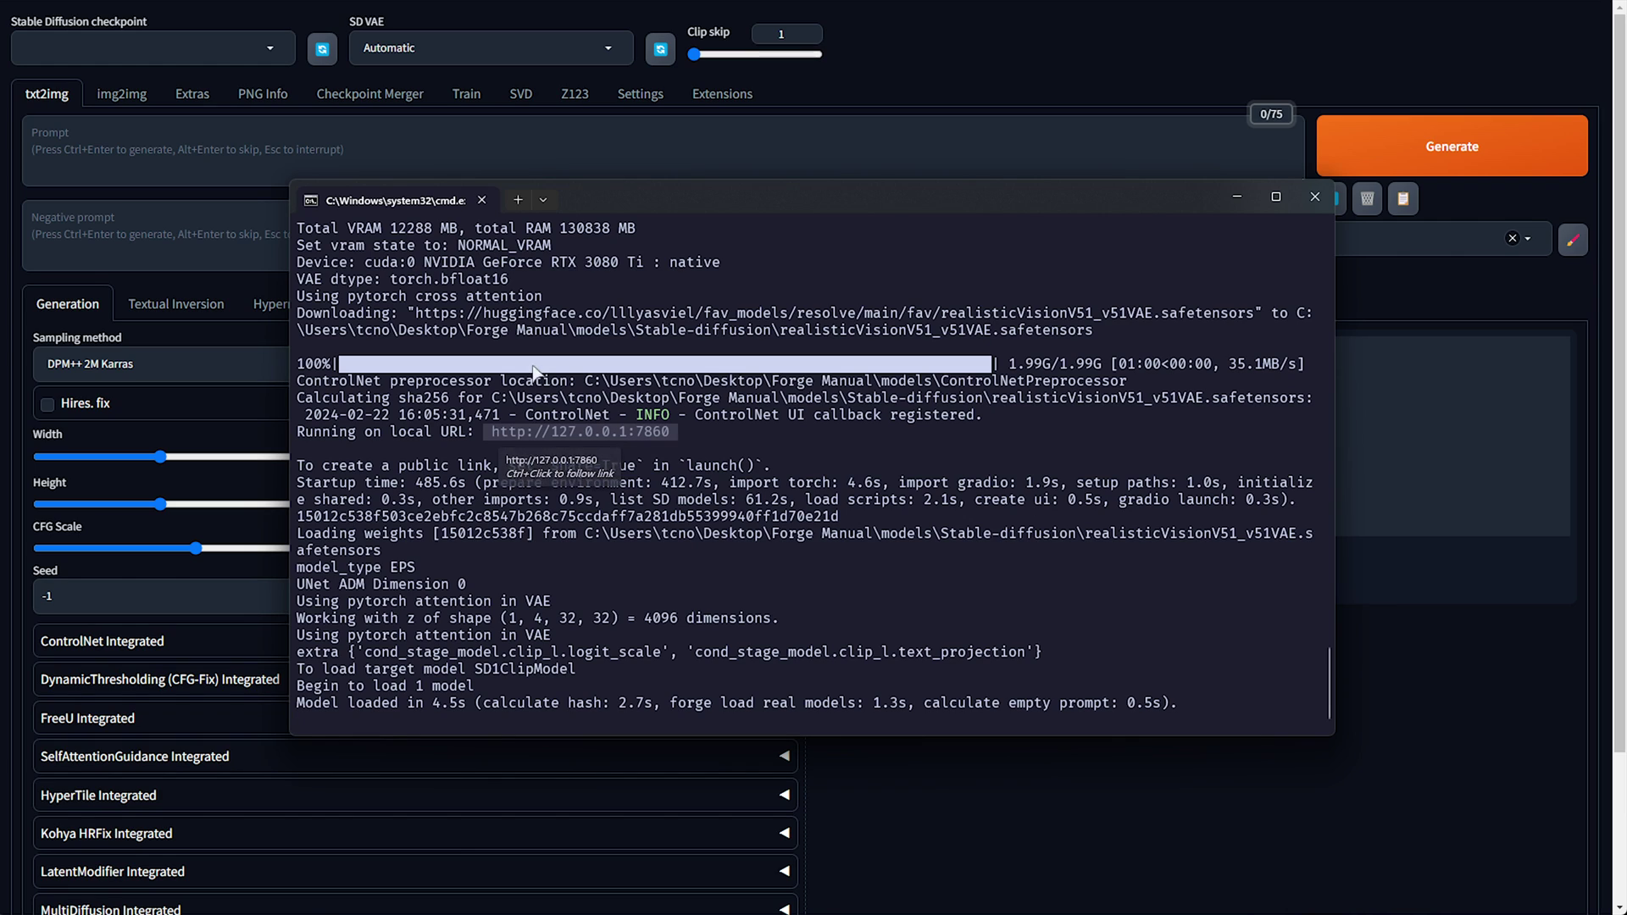
key("alt+Tab")
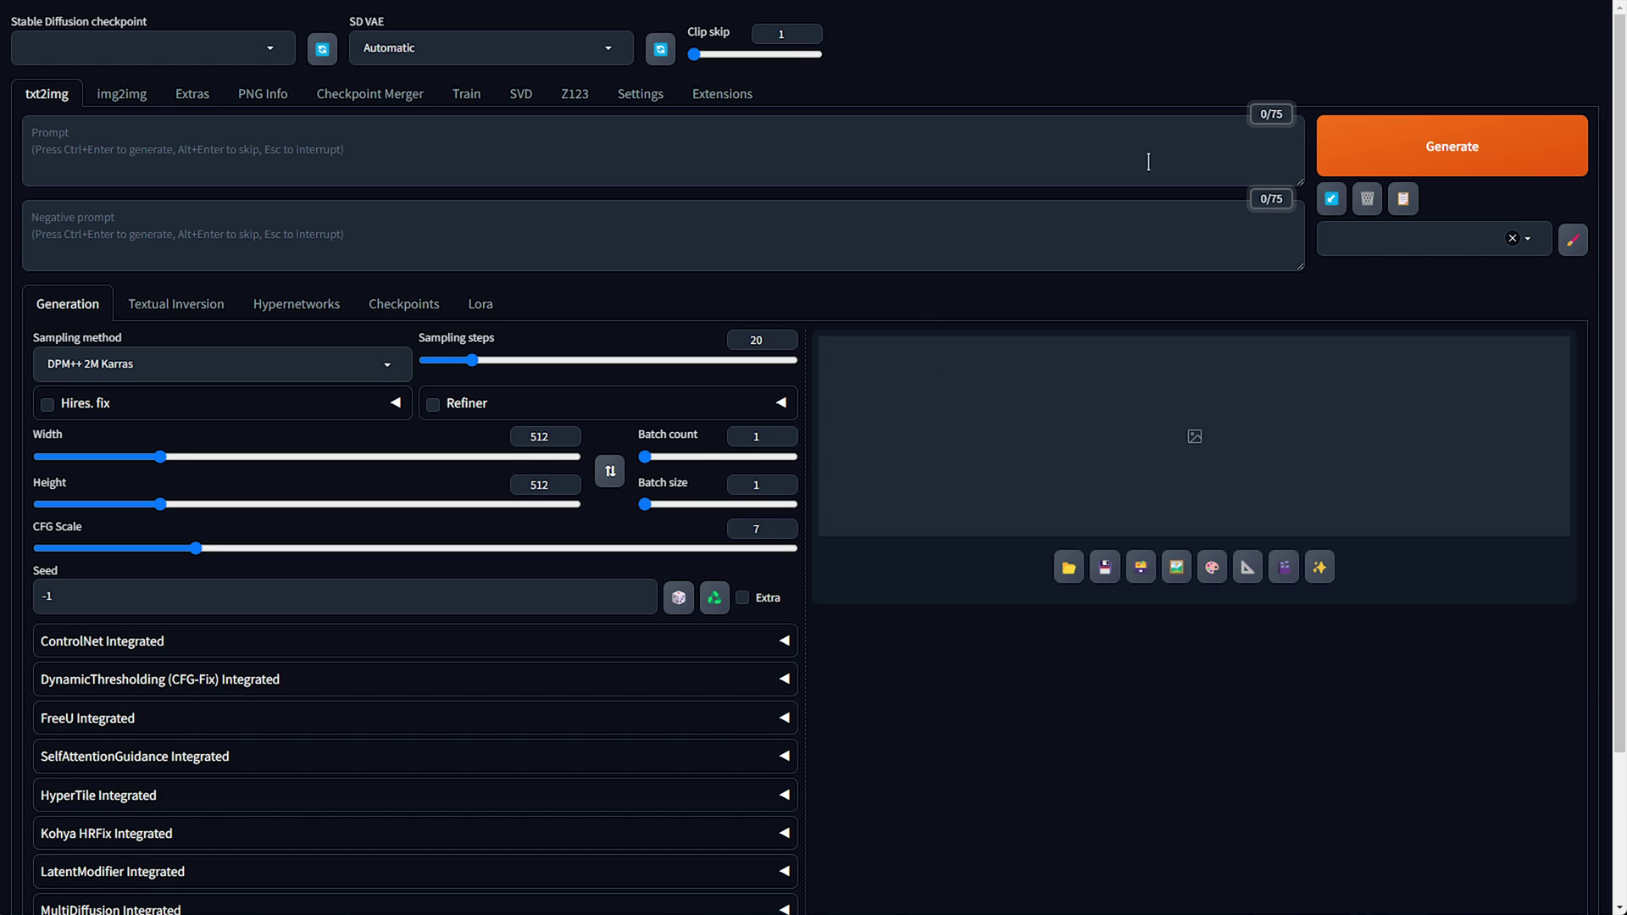
Look through the SVD and Zero123 pages, then return to txt2img
left_click(541, 100)
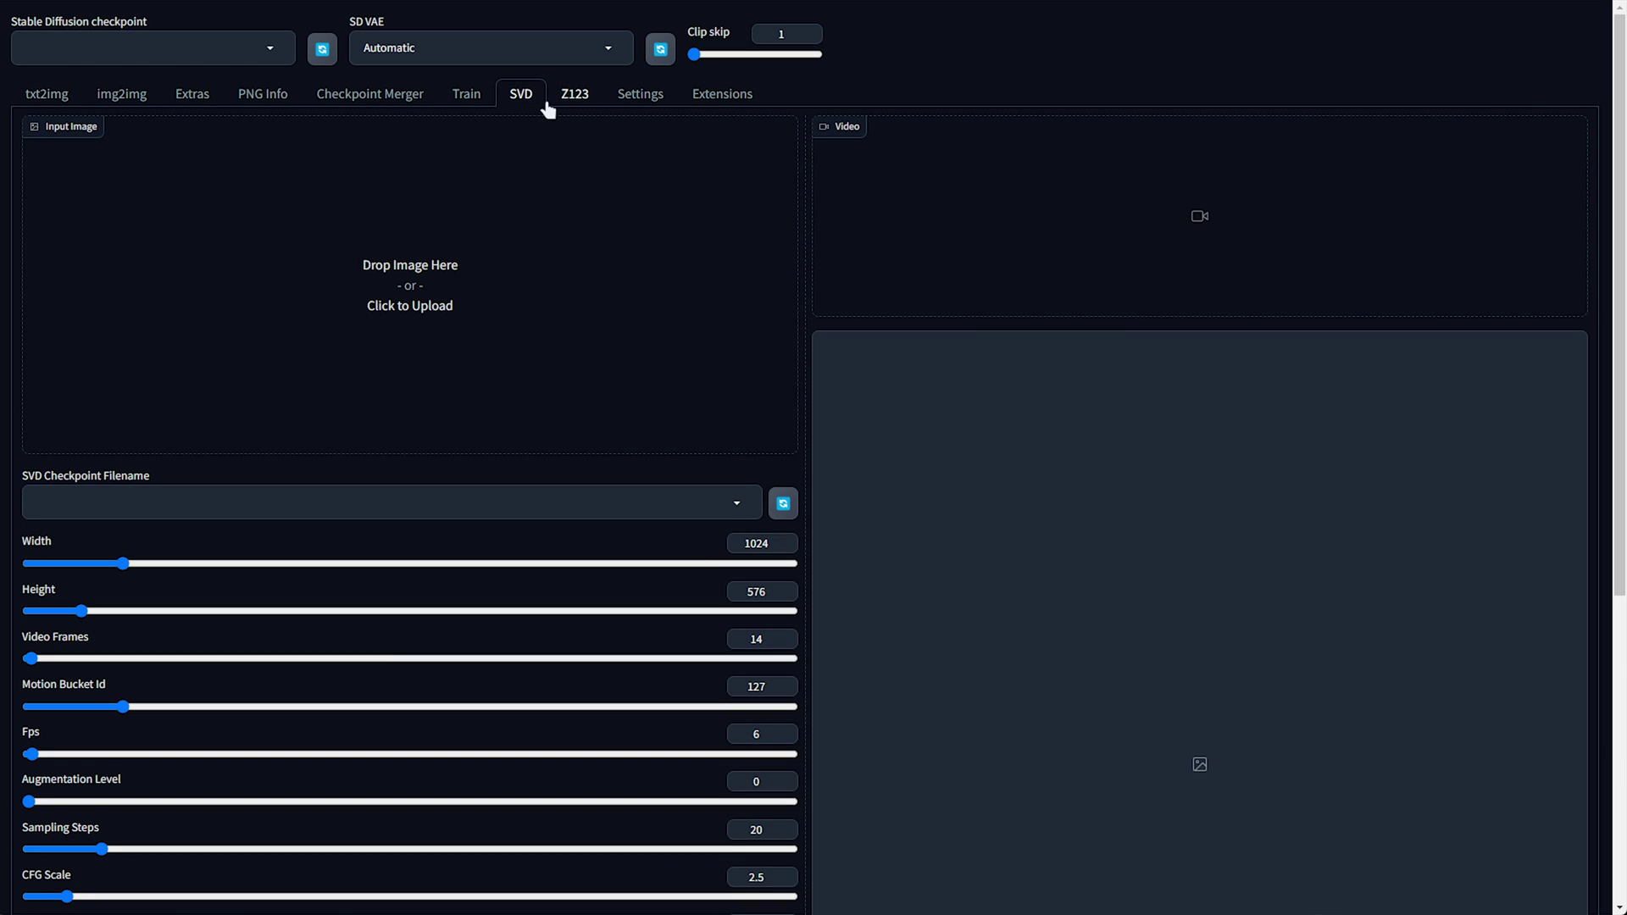
left_click(582, 98)
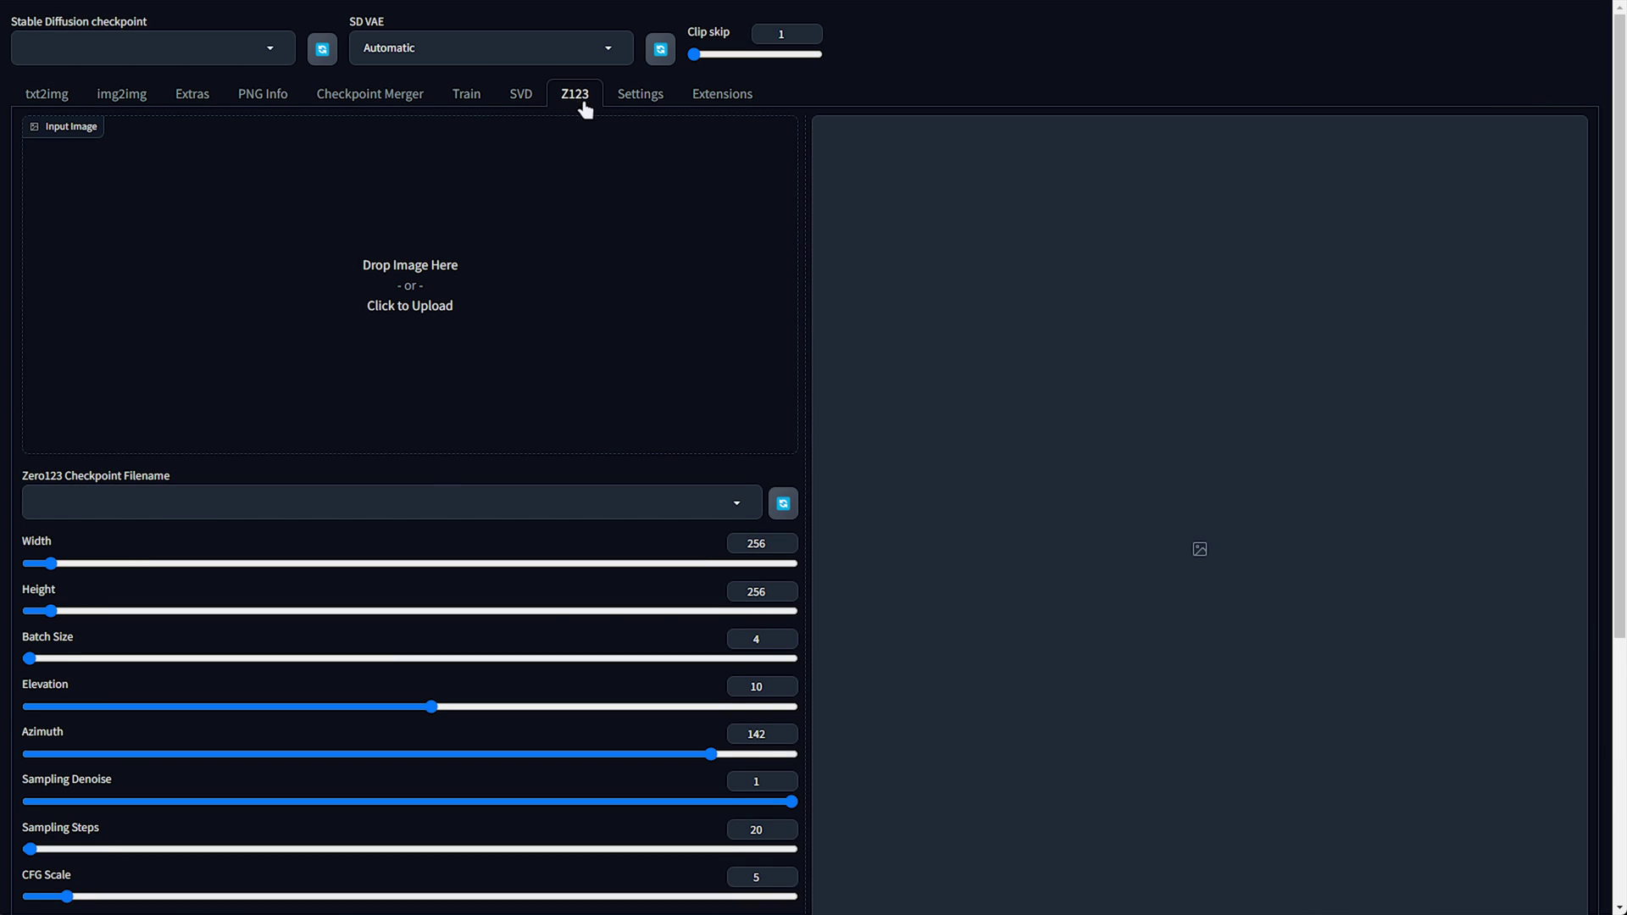
left_click(64, 93)
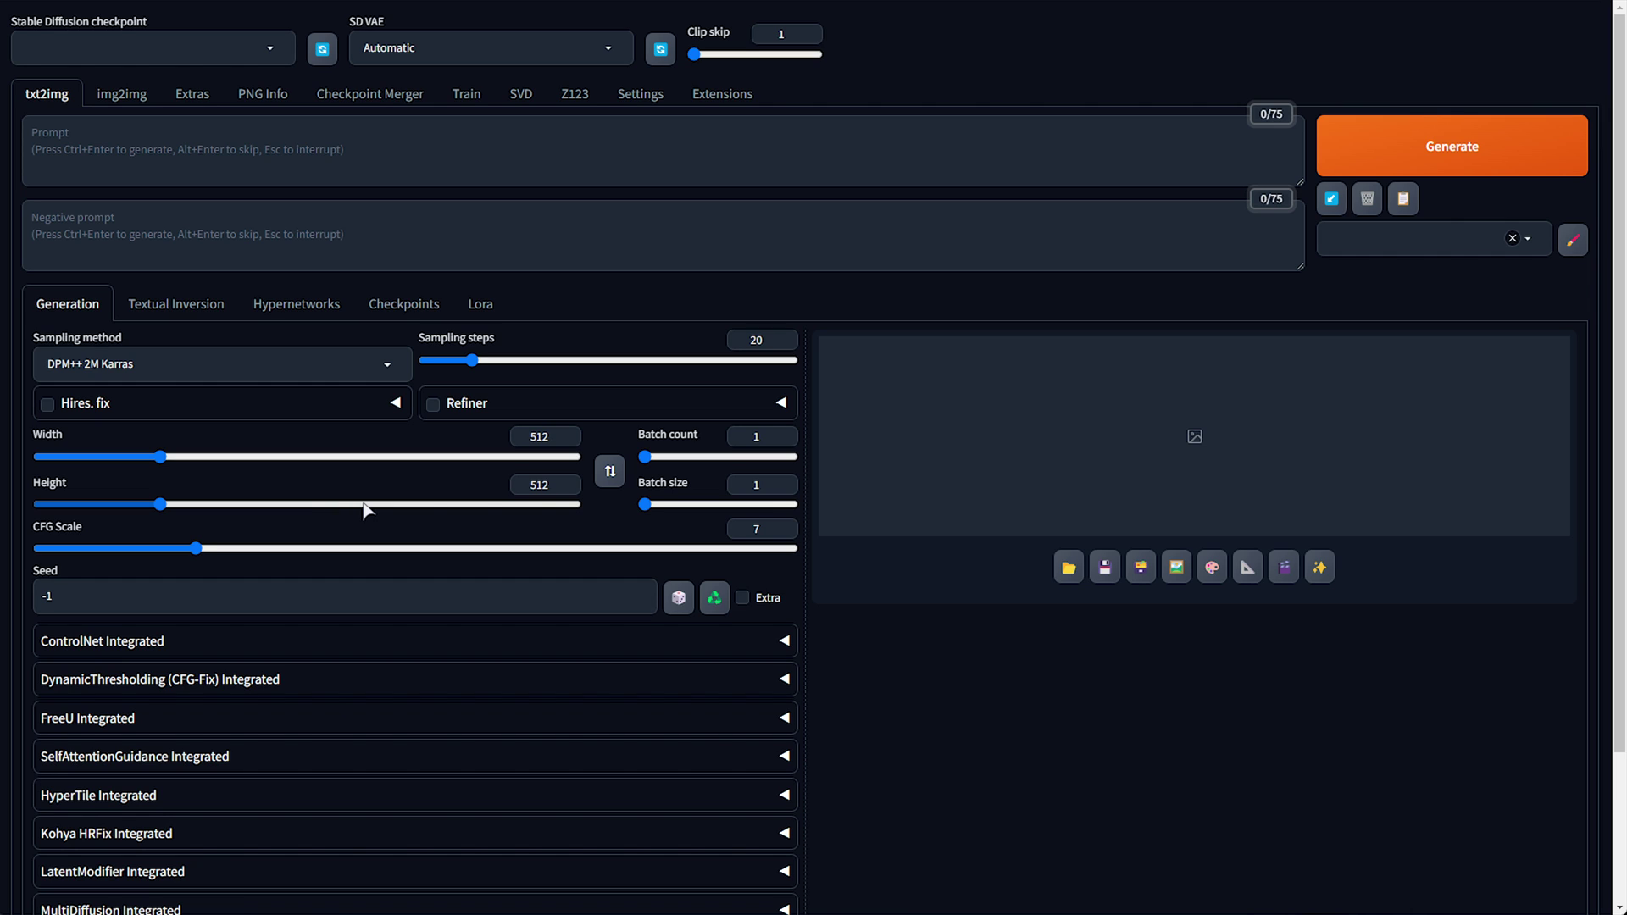
Expand ControlNet Integrated and tick Use Mask on Unit 0
scroll(280, 466, "down", 3)
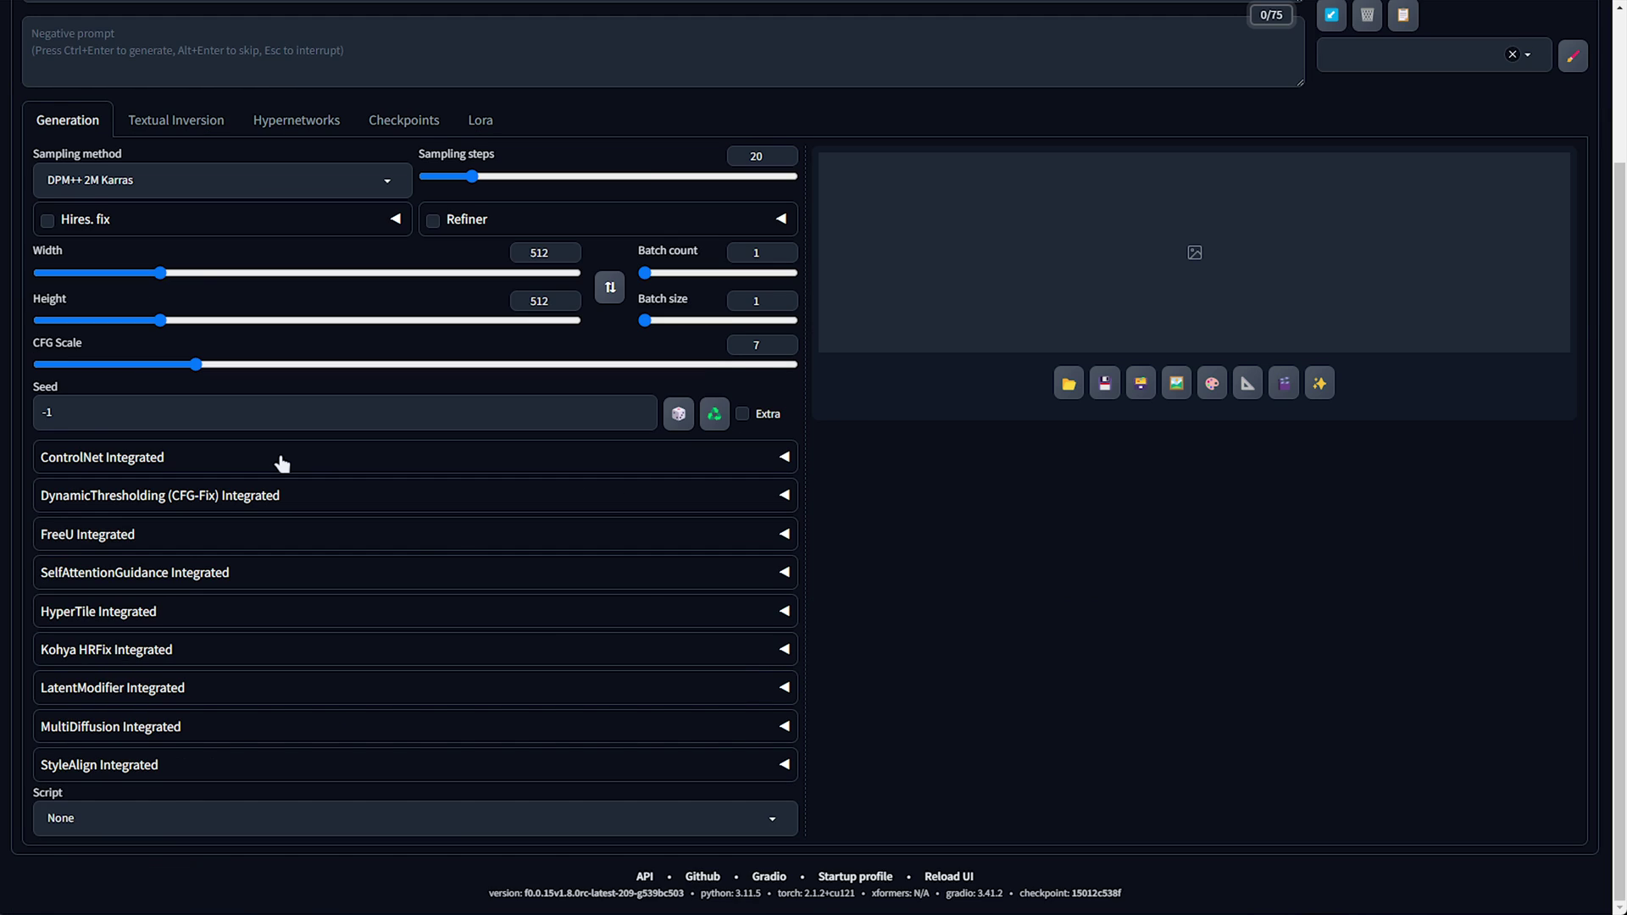
left_click(280, 461)
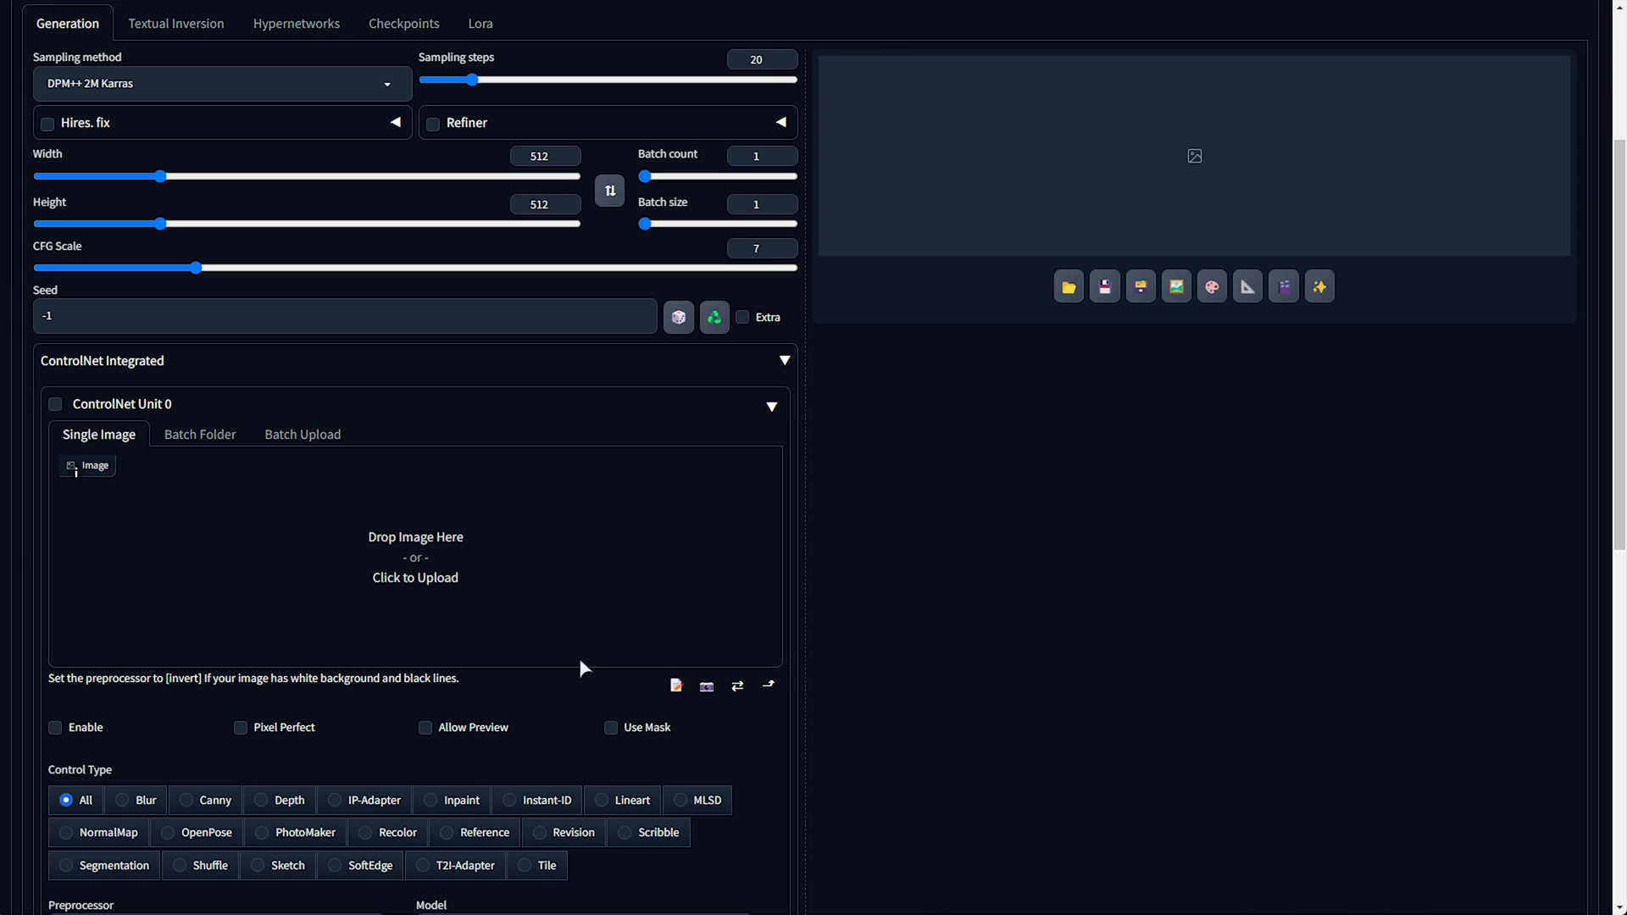
left_click(612, 728)
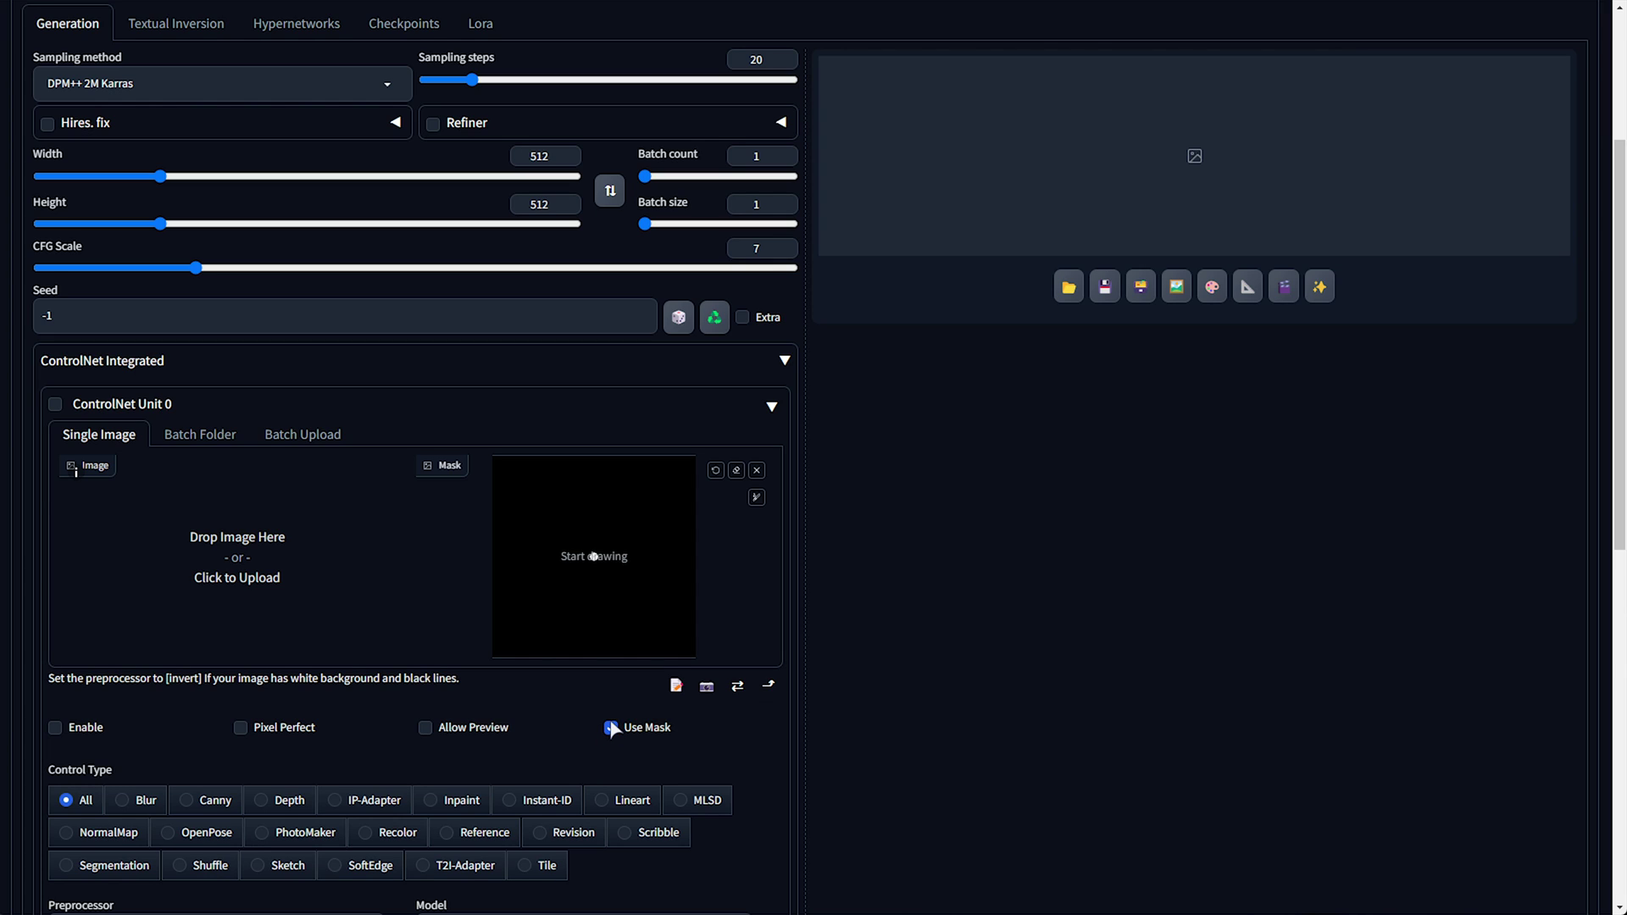
Check the ControlNet Model list, which offers only None, and close it
scroll(634, 736, "down", 2)
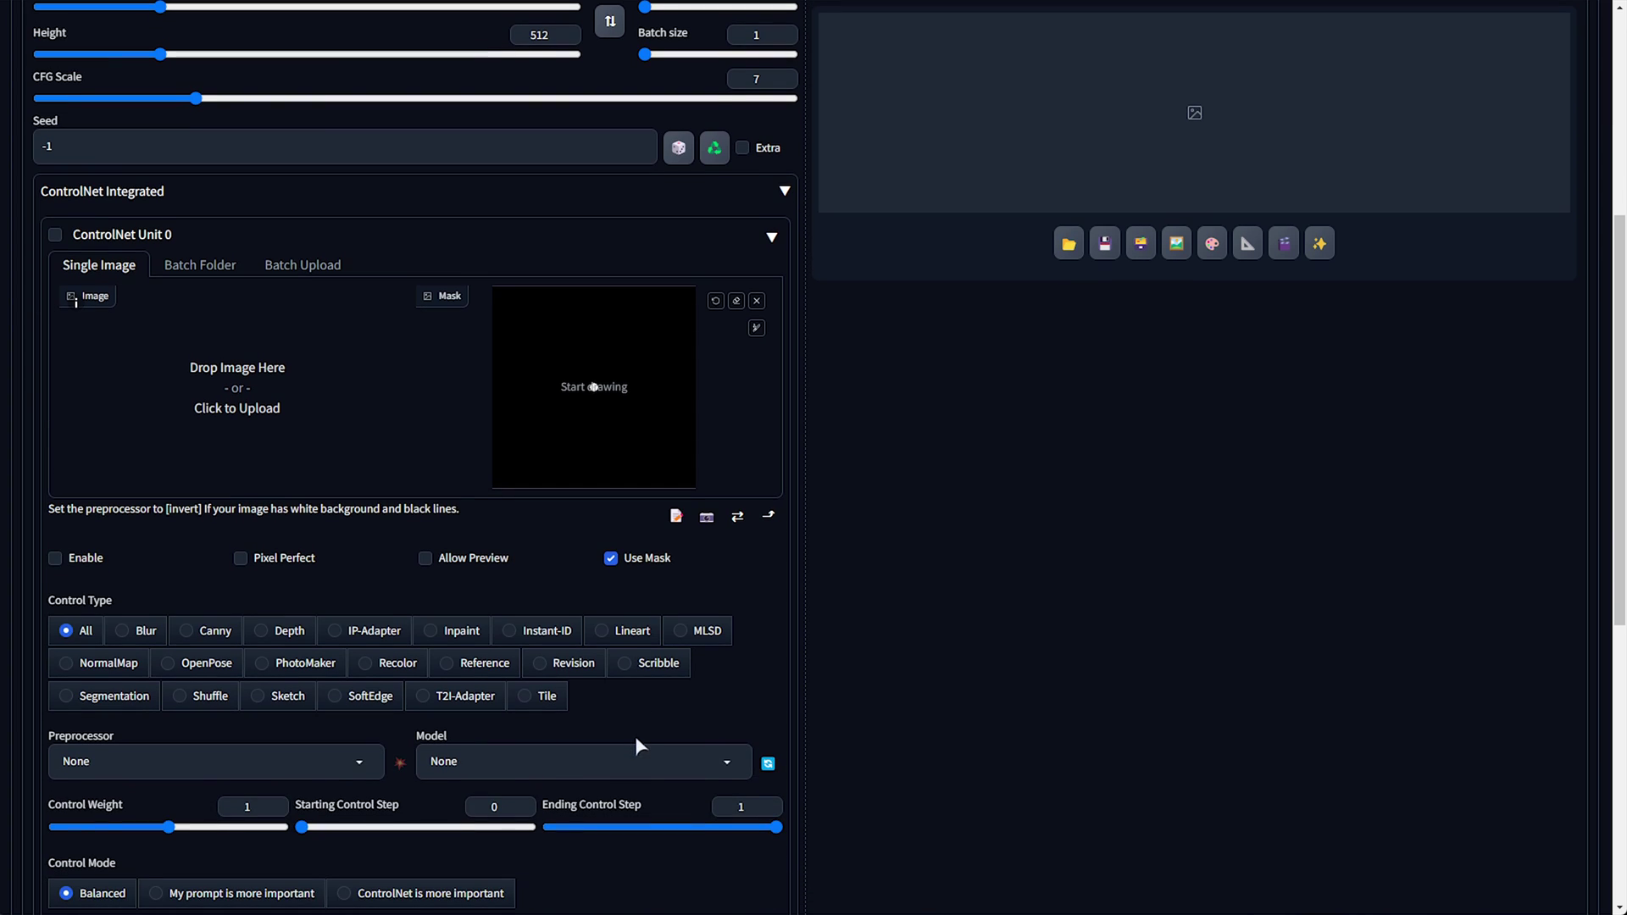
left_click(677, 769)
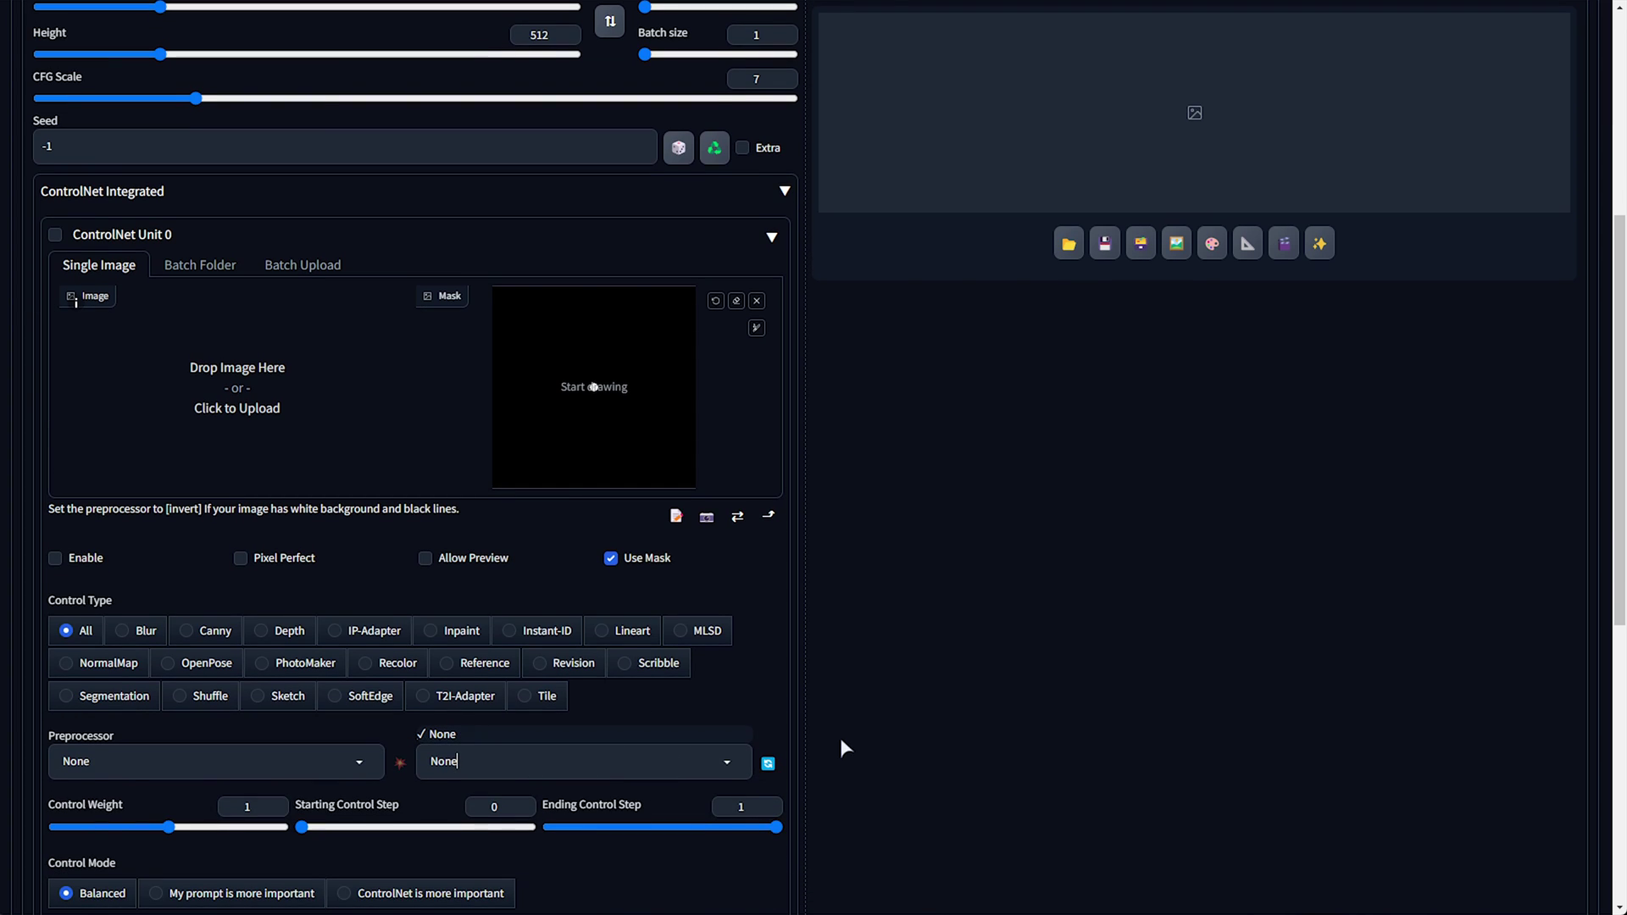
left_click(861, 798)
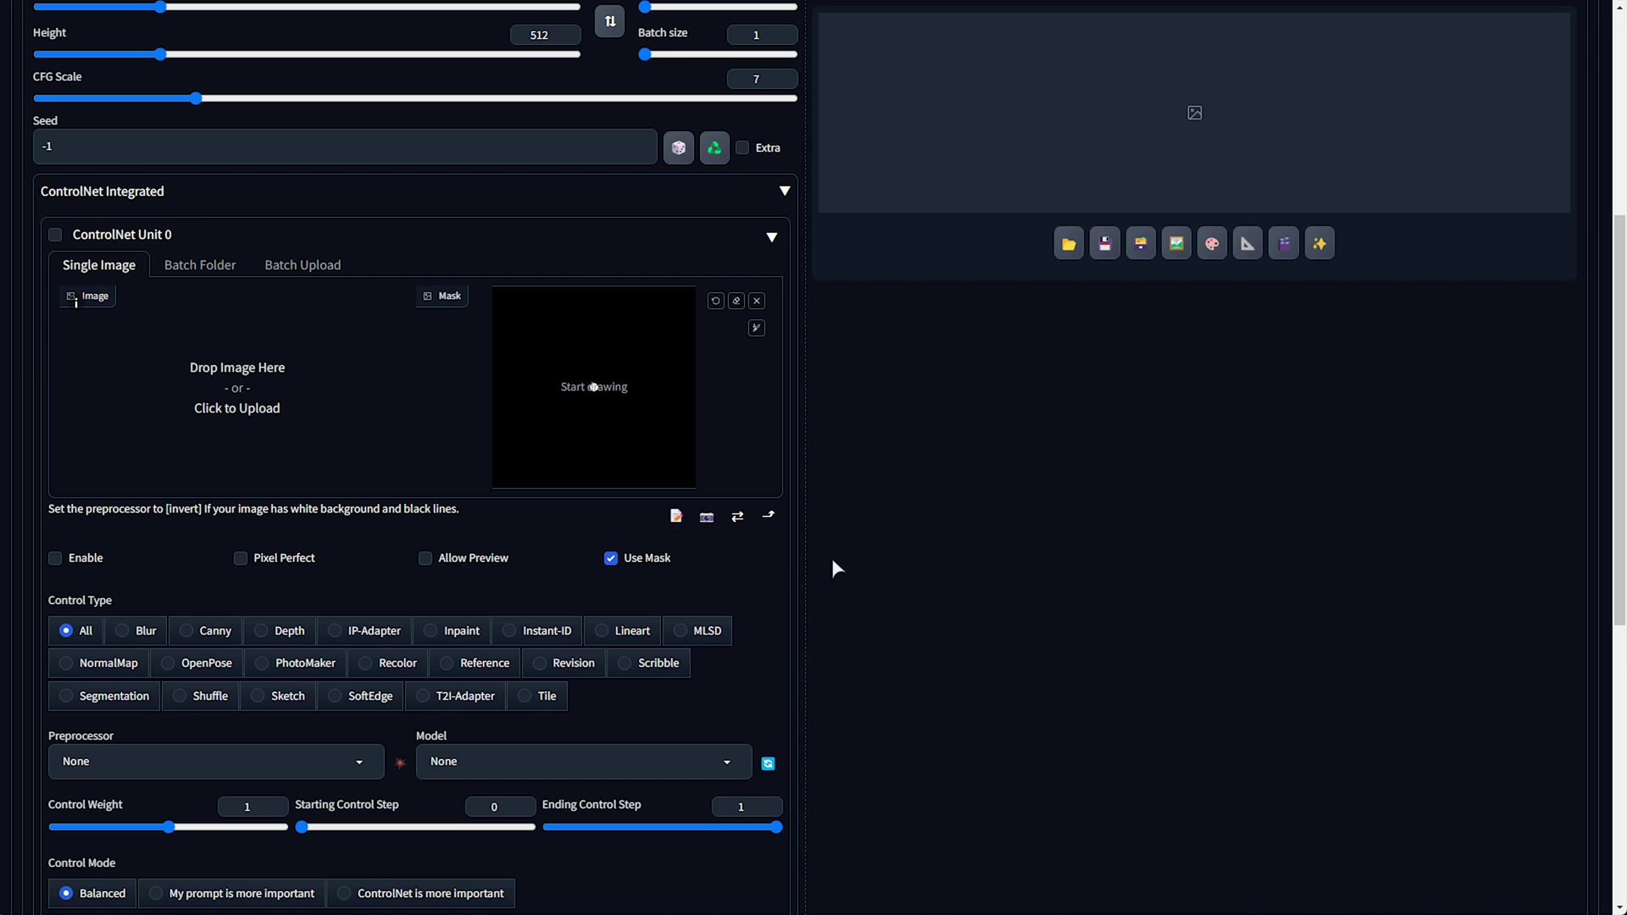
scroll(809, 510, "up", 5)
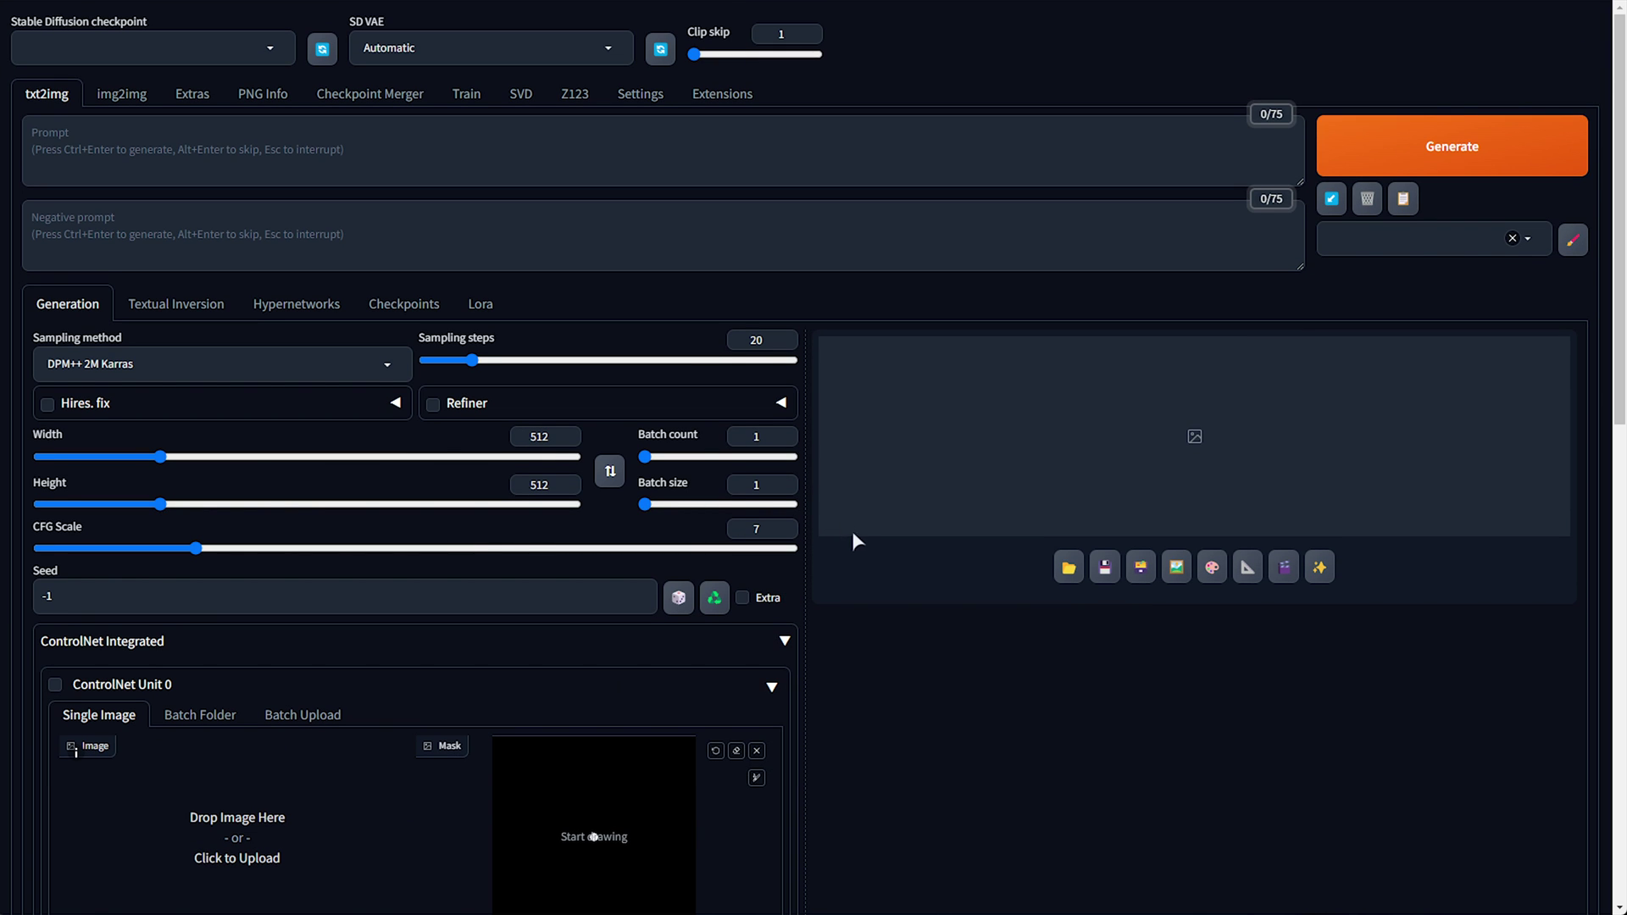
Review the available checkpoints and confirm the ControlNet Model list still shows only None
left_click(194, 42)
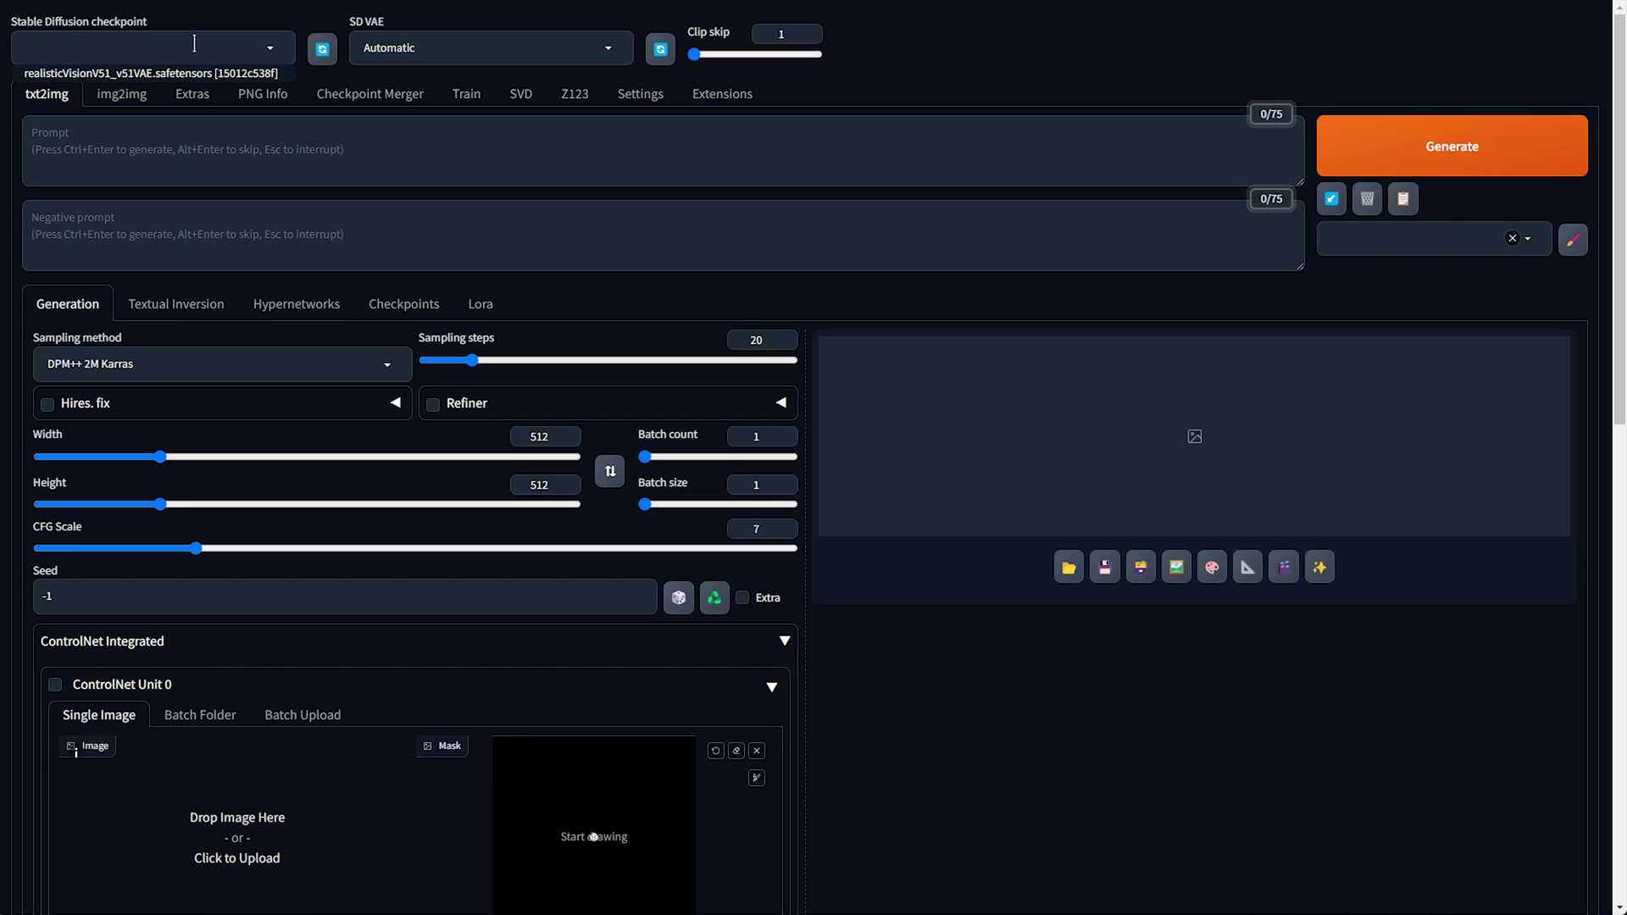
scroll(512, 296, "down", 8)
left_click(572, 534)
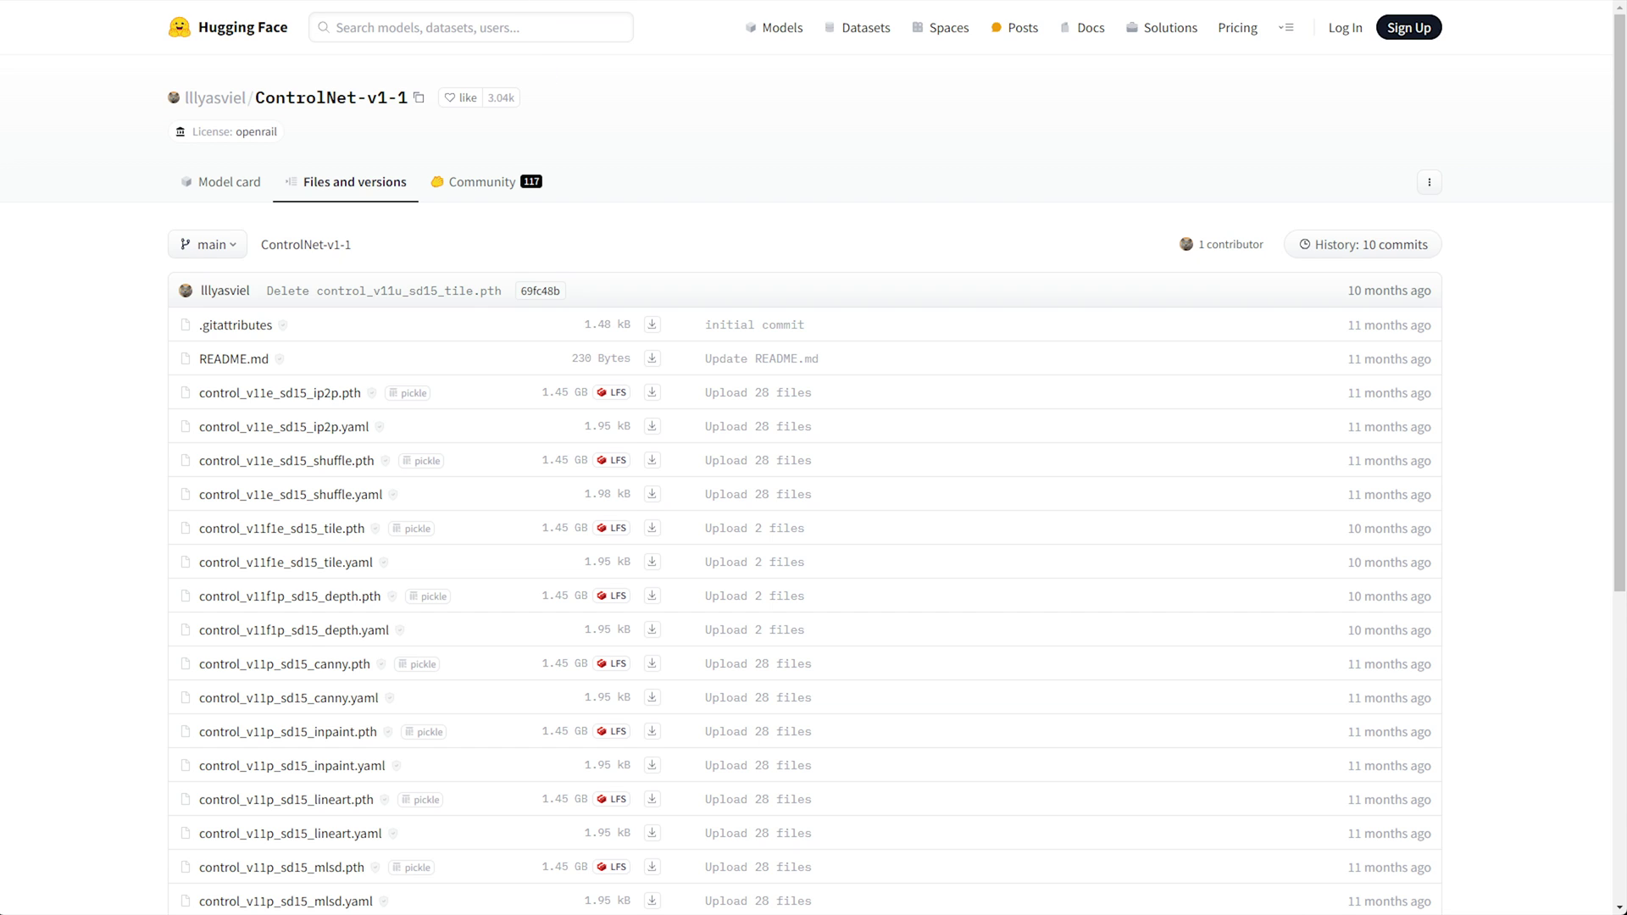
Locate control_v11p_sd15_canny.pth in the ControlNet-v1-1 files, then switch to the Forge Manual folder
scroll(701, 208, "down", 3)
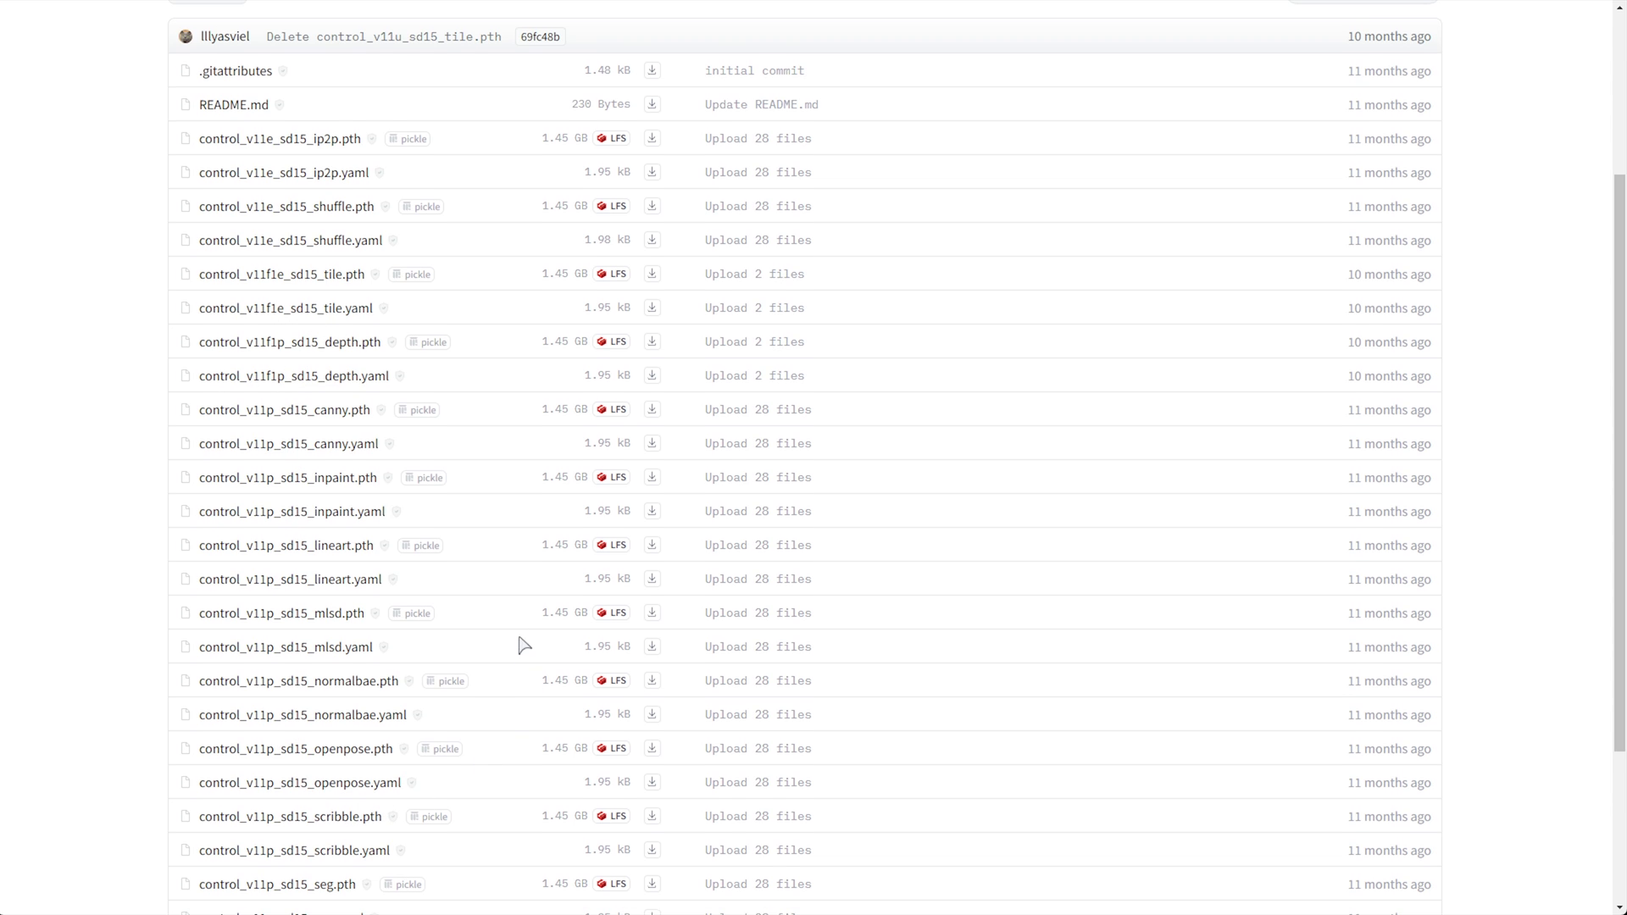
scroll(513, 644, "up", 3)
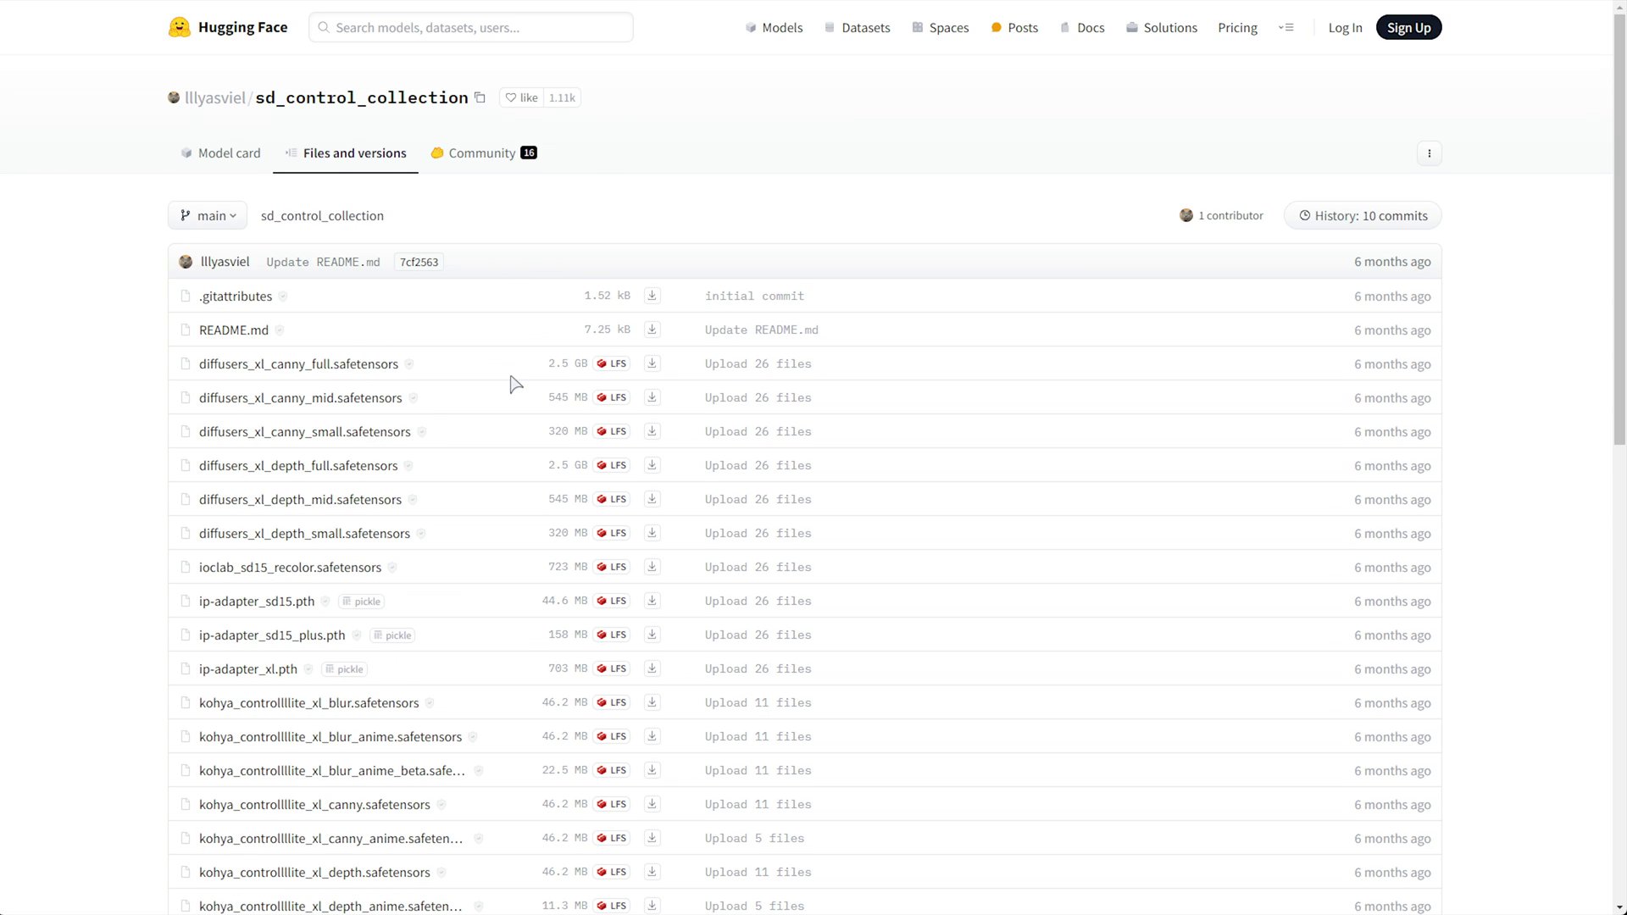
scroll(552, 364, "down", 2)
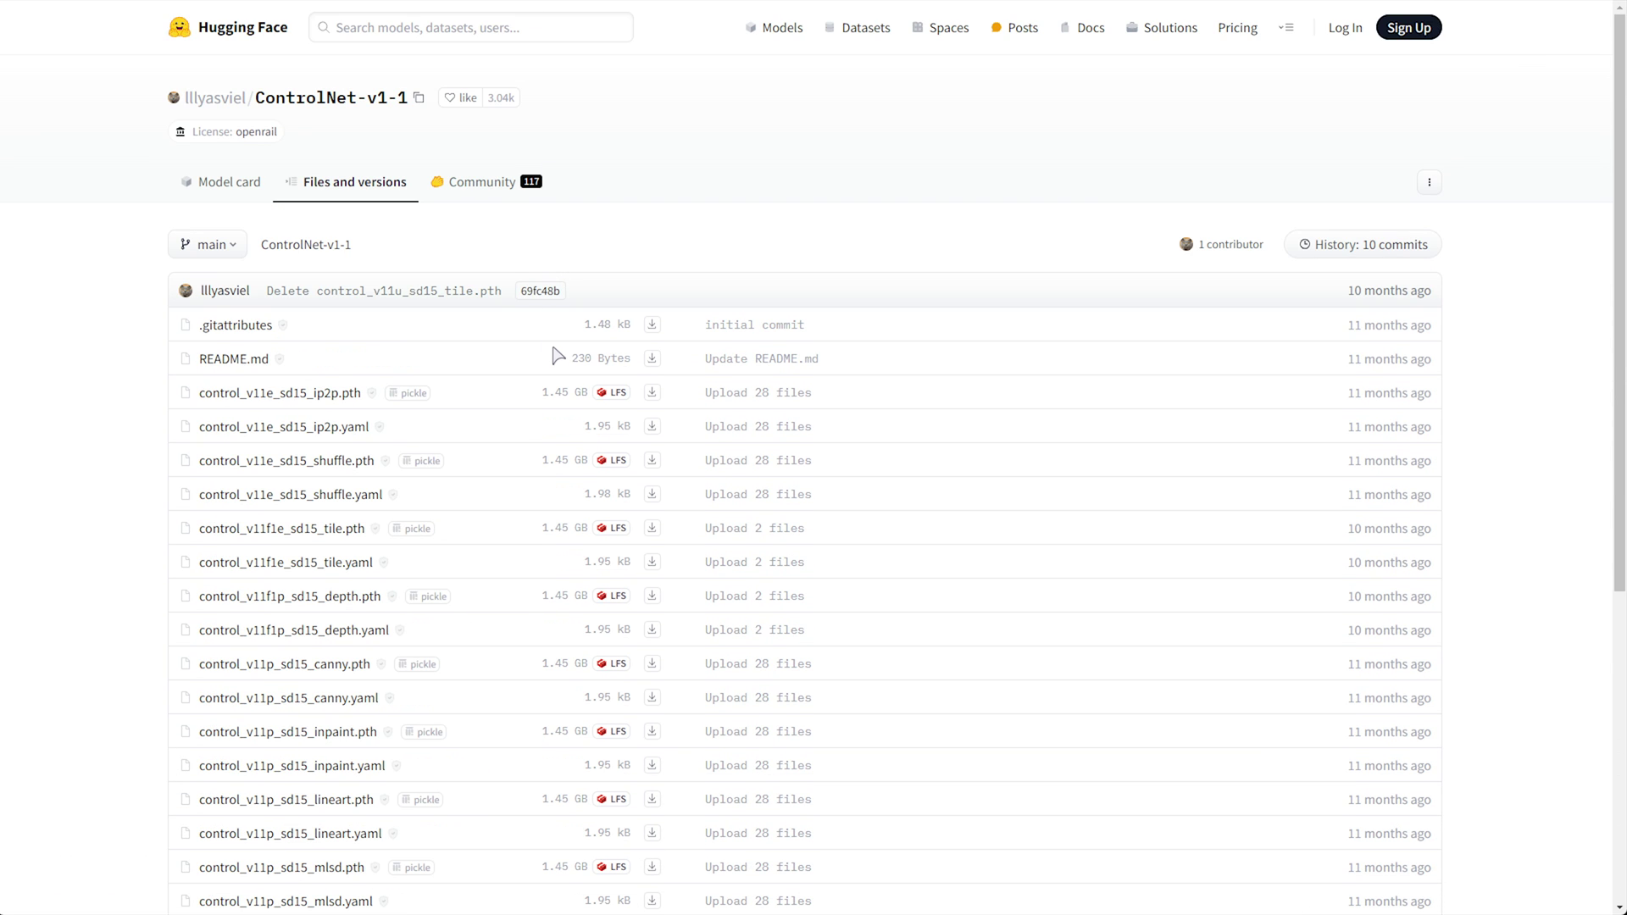
scroll(538, 428, "down", 2)
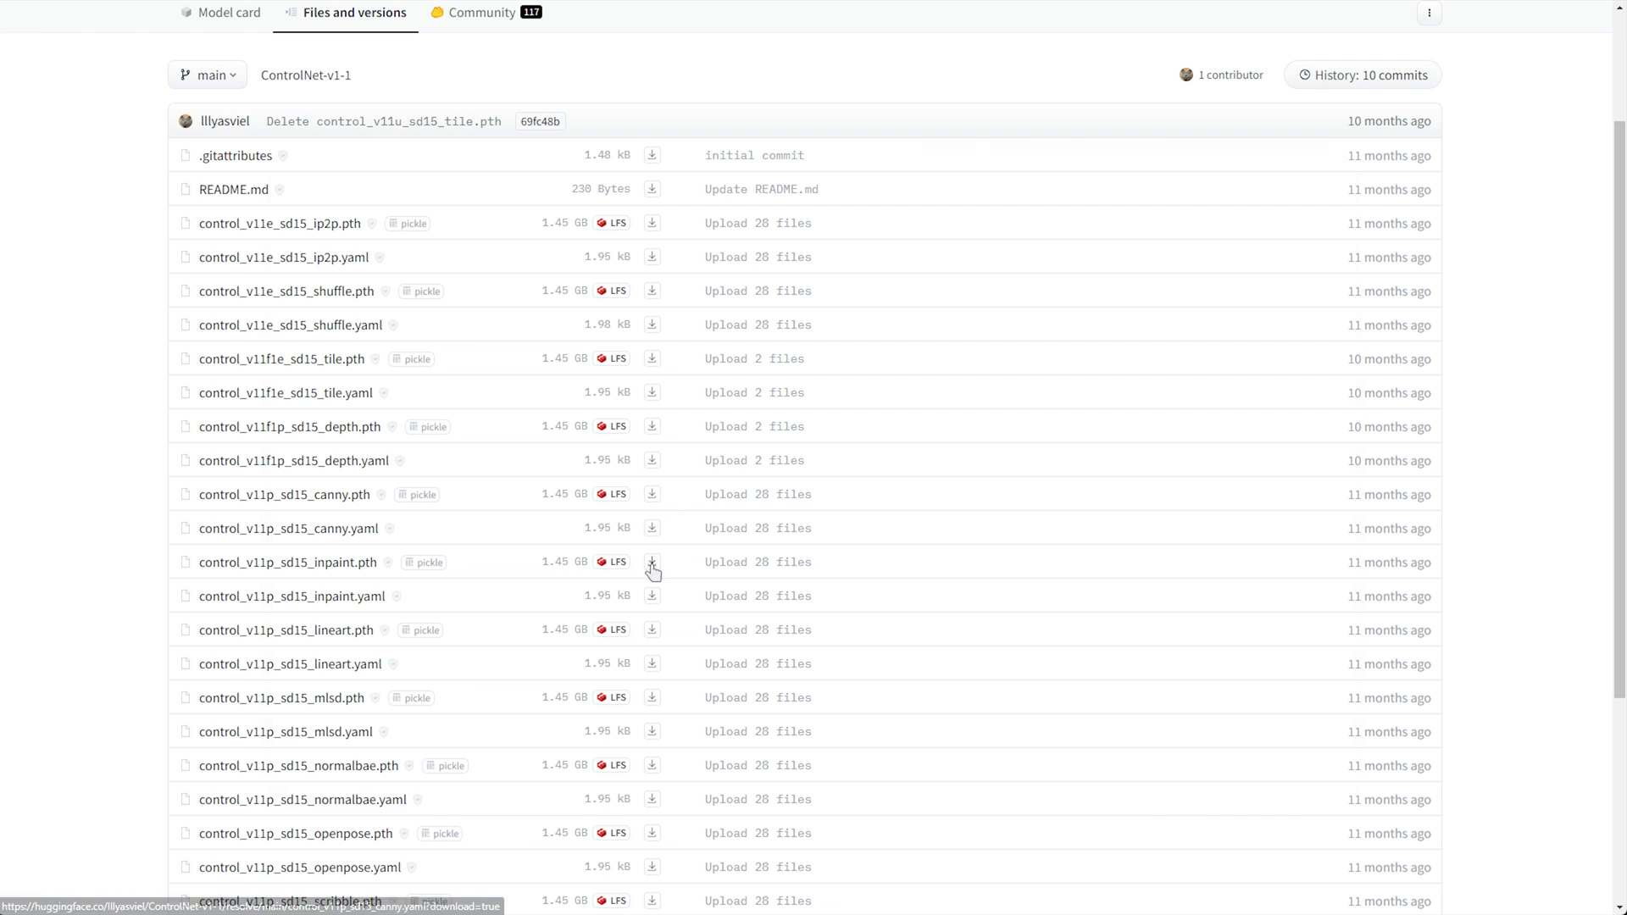
key("alt+Tab")
scroll(813, 440, "up", 1)
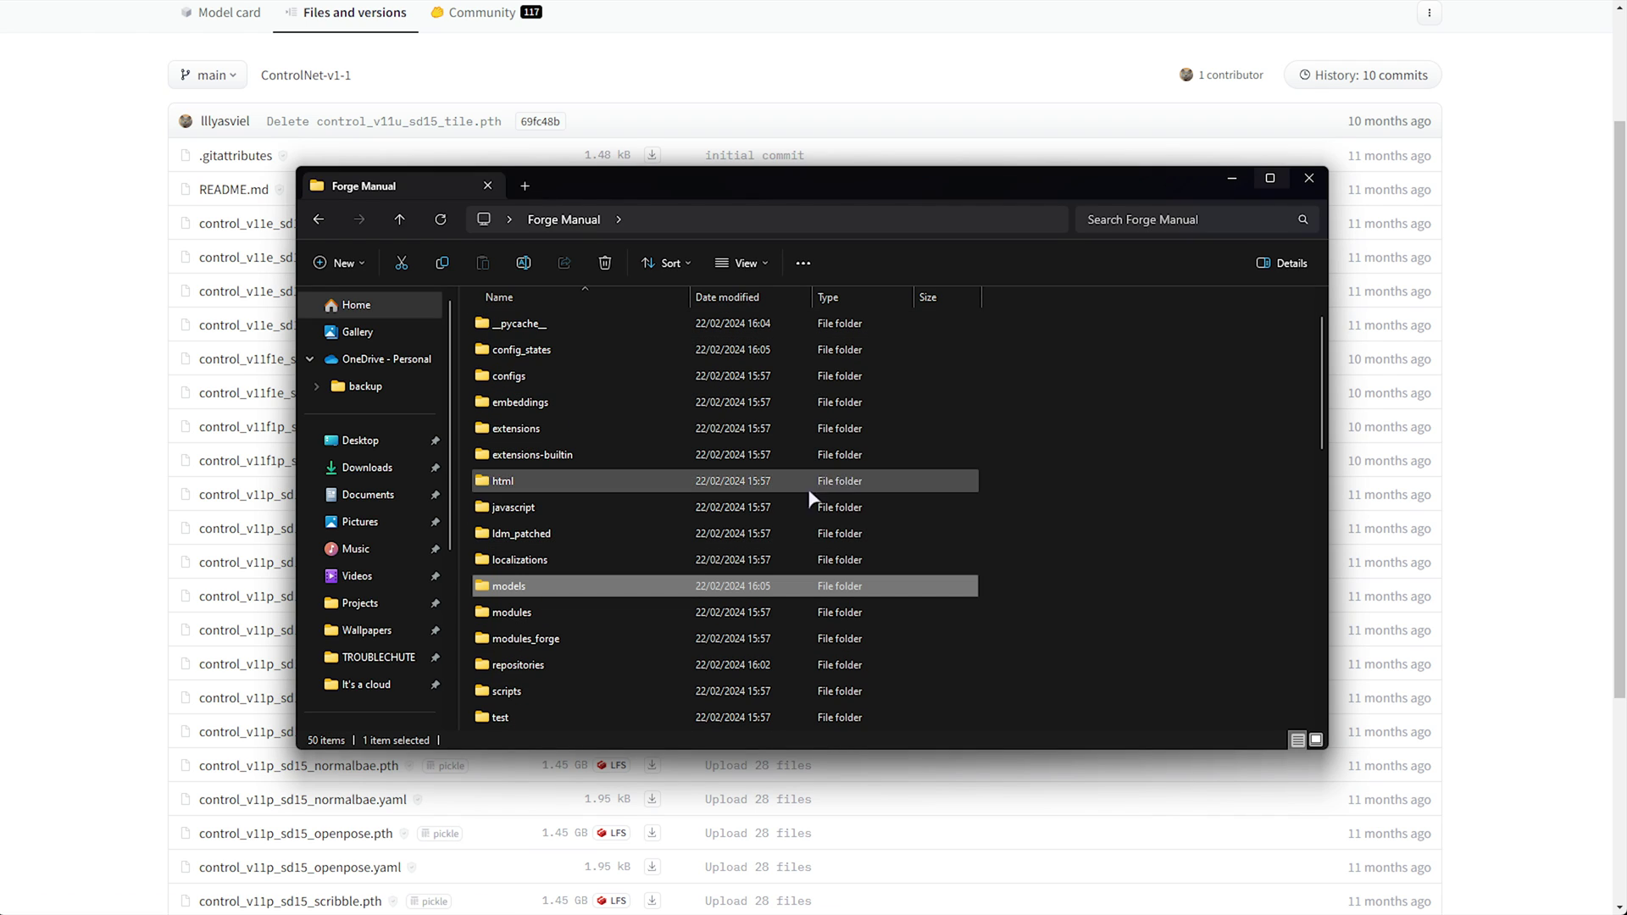
Move control_v11p_sd15_canny.pth into Forge Manual's models\ControlNet folder
double_click(669, 589)
double_click(639, 350)
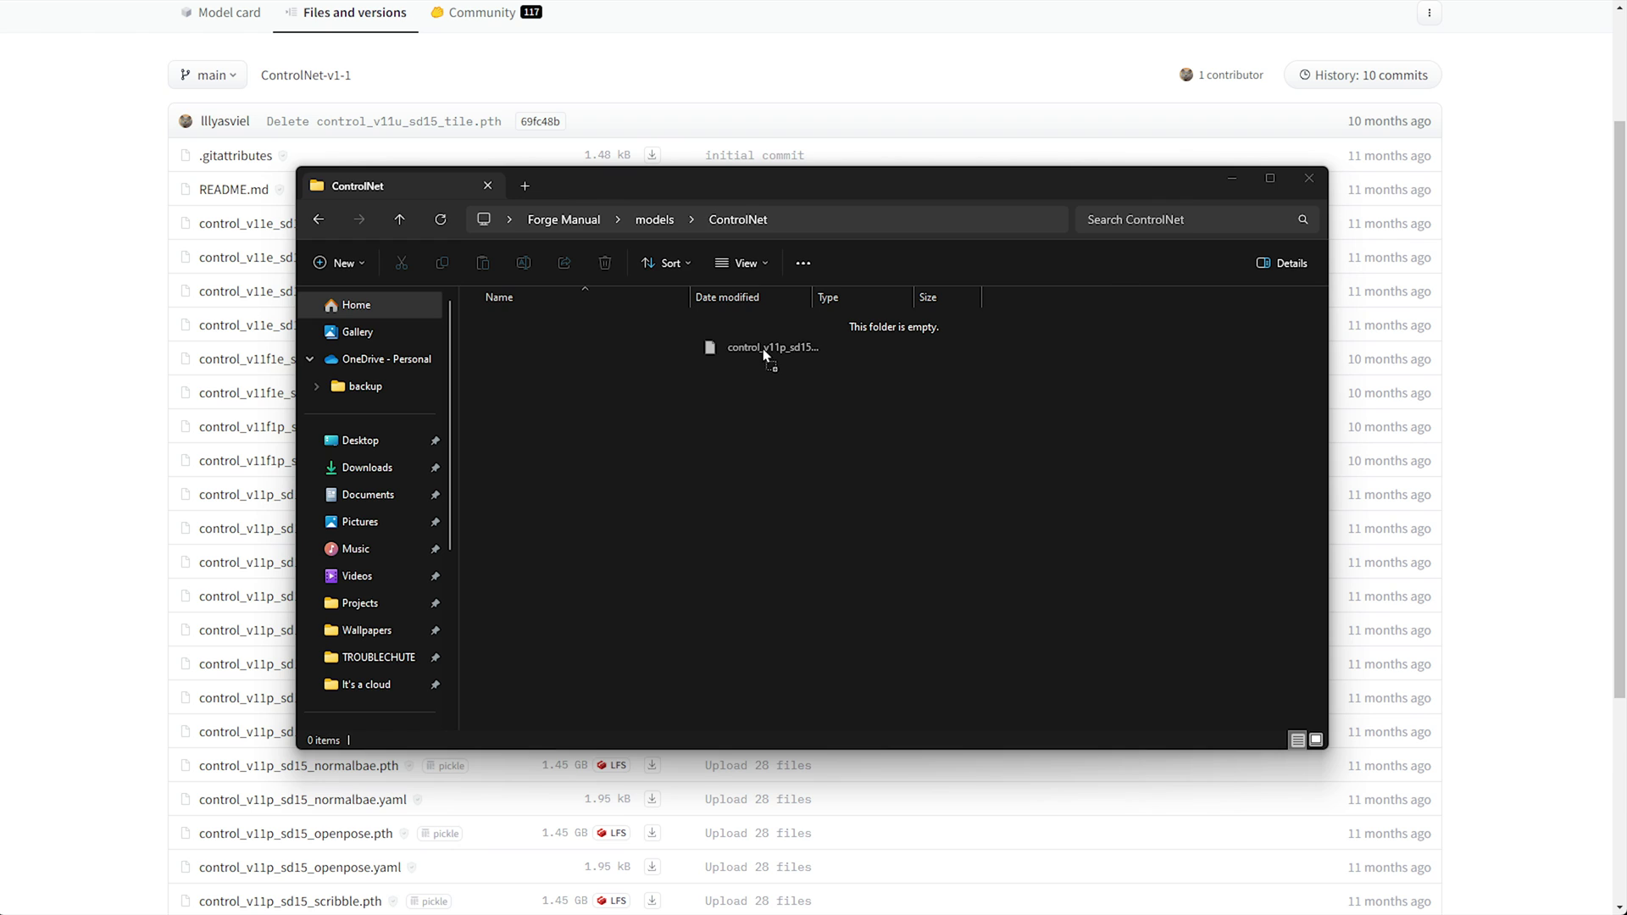
left_click_drag(762, 349, 761, 352)
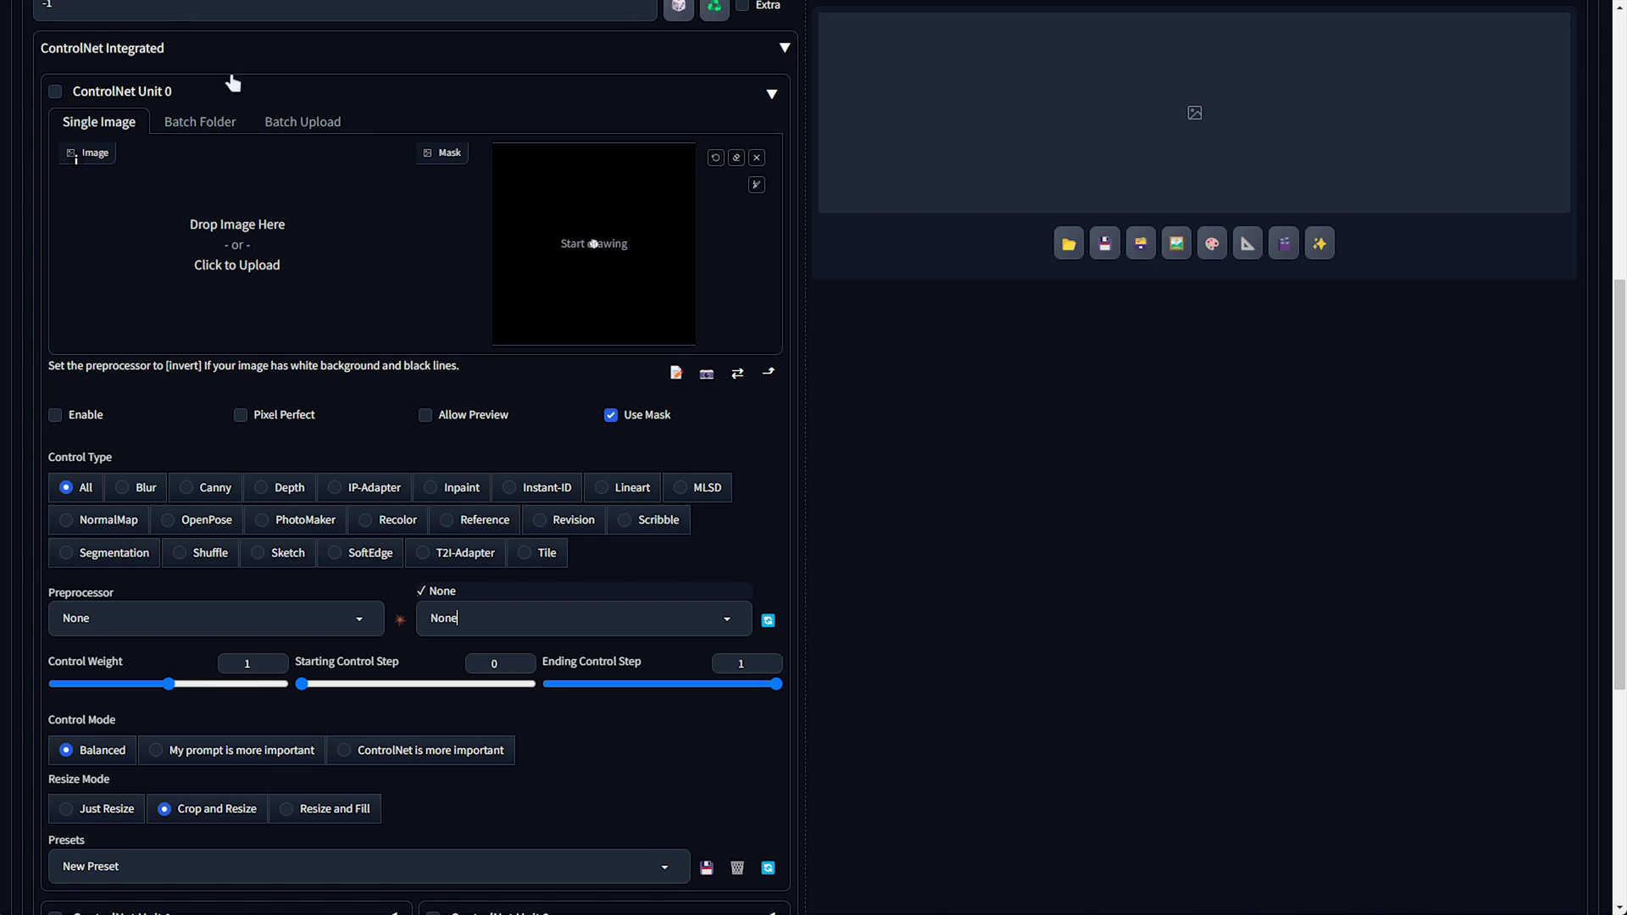
Refresh the ControlNet models and select control_v11p_sd15_canny [d14c016b] for Unit 0
scroll(291, 175, "up", 3)
scroll(109, 273, "down", 5)
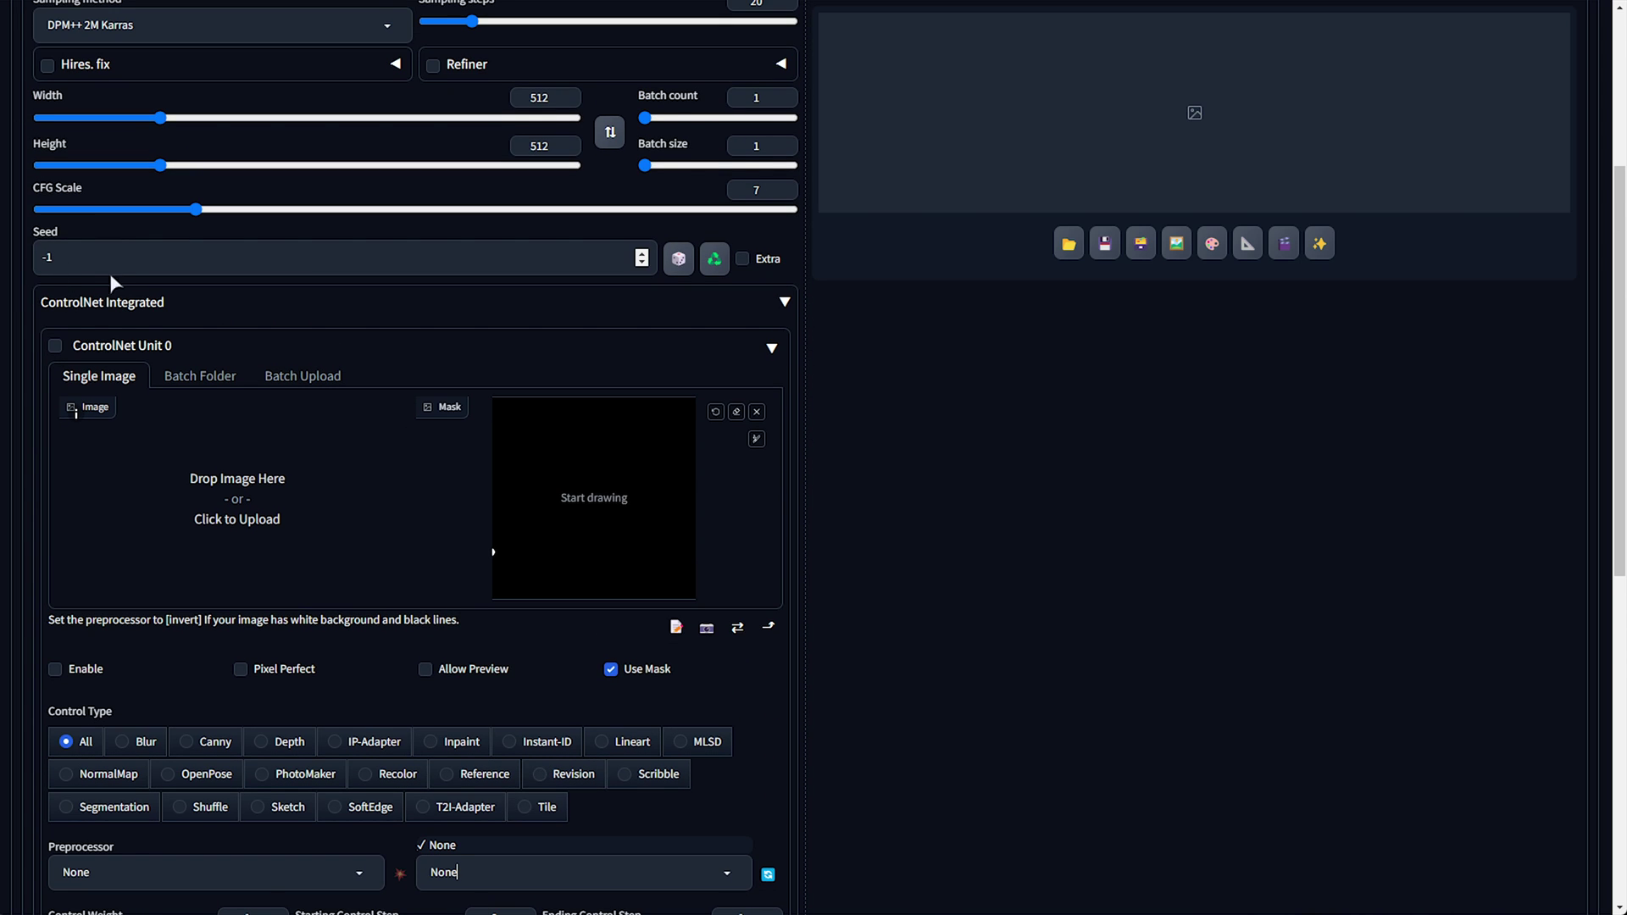
left_click(767, 454)
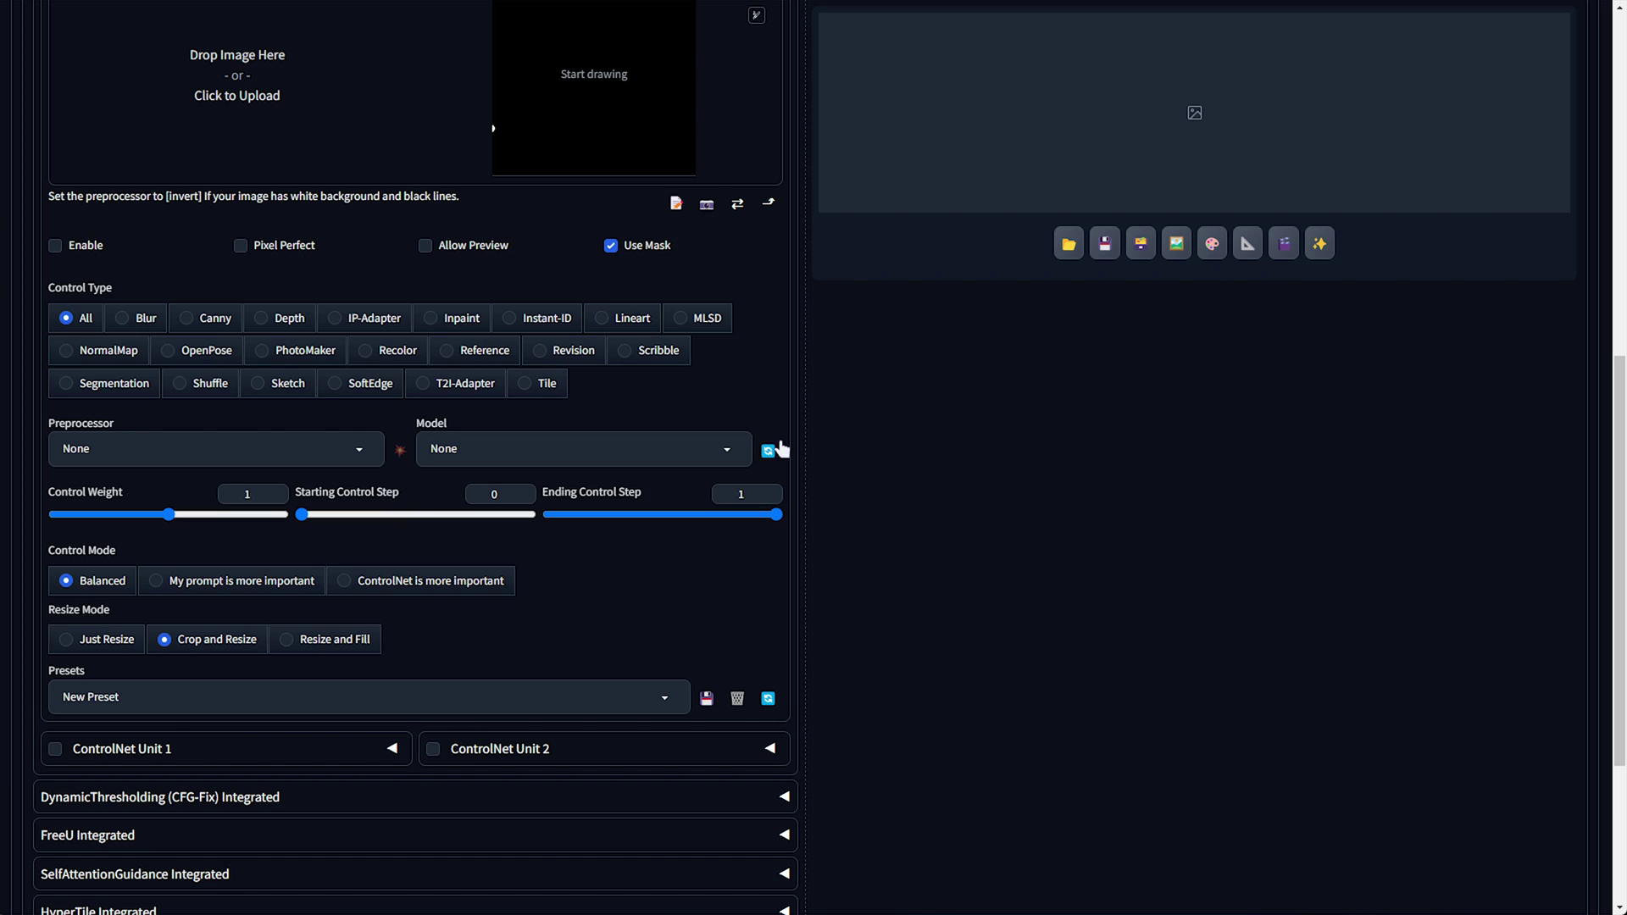
left_click(508, 449)
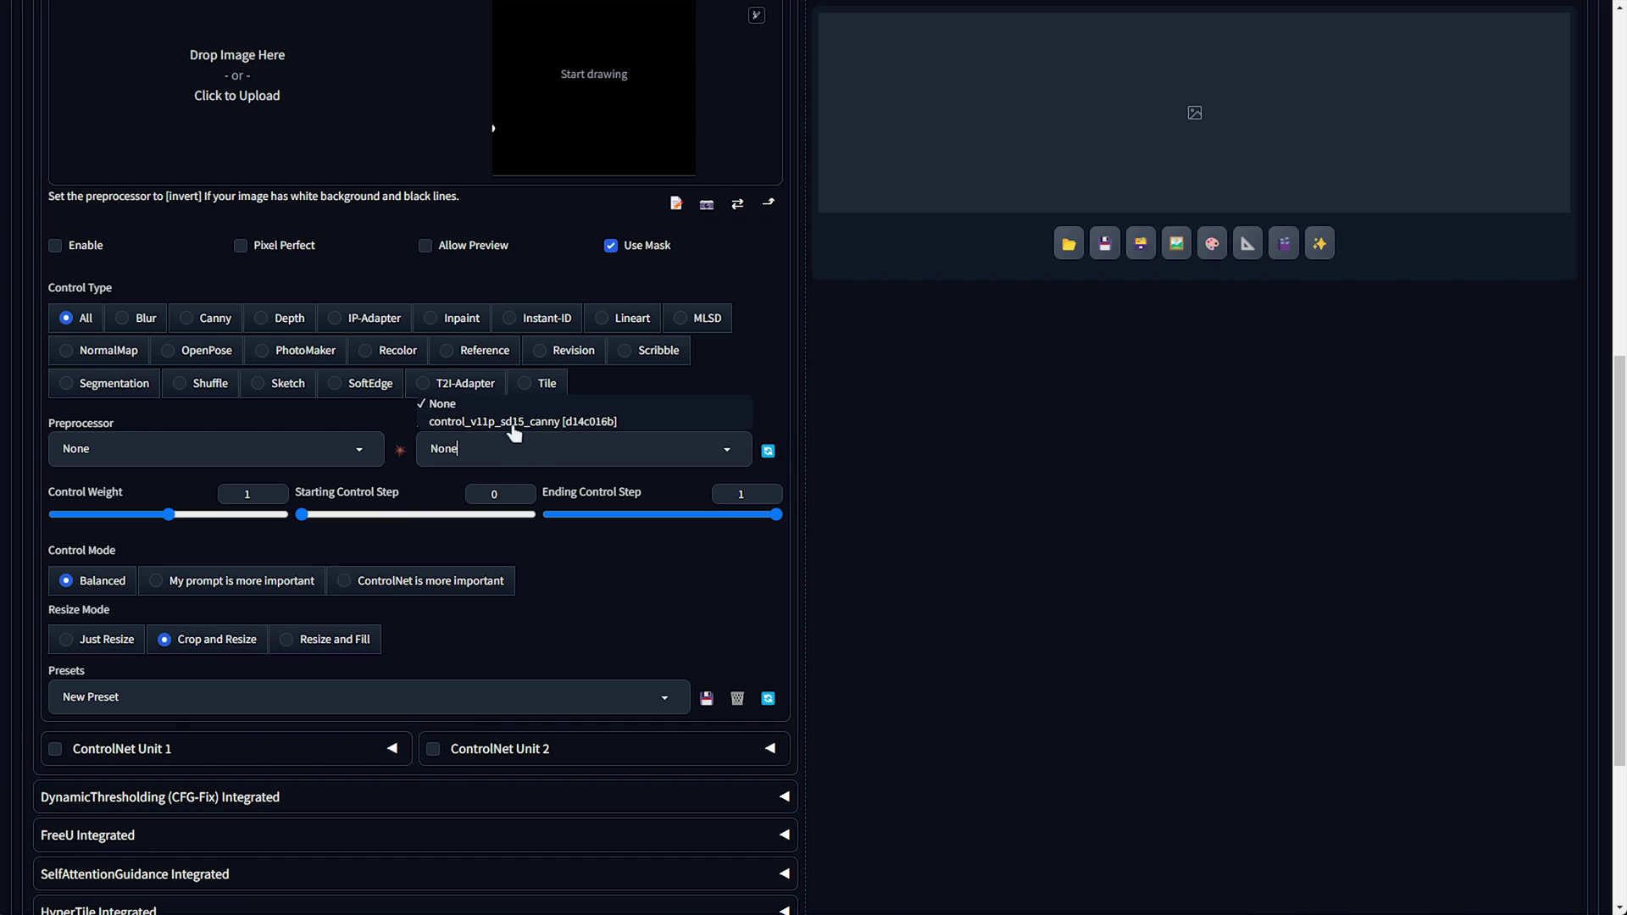
left_click(515, 424)
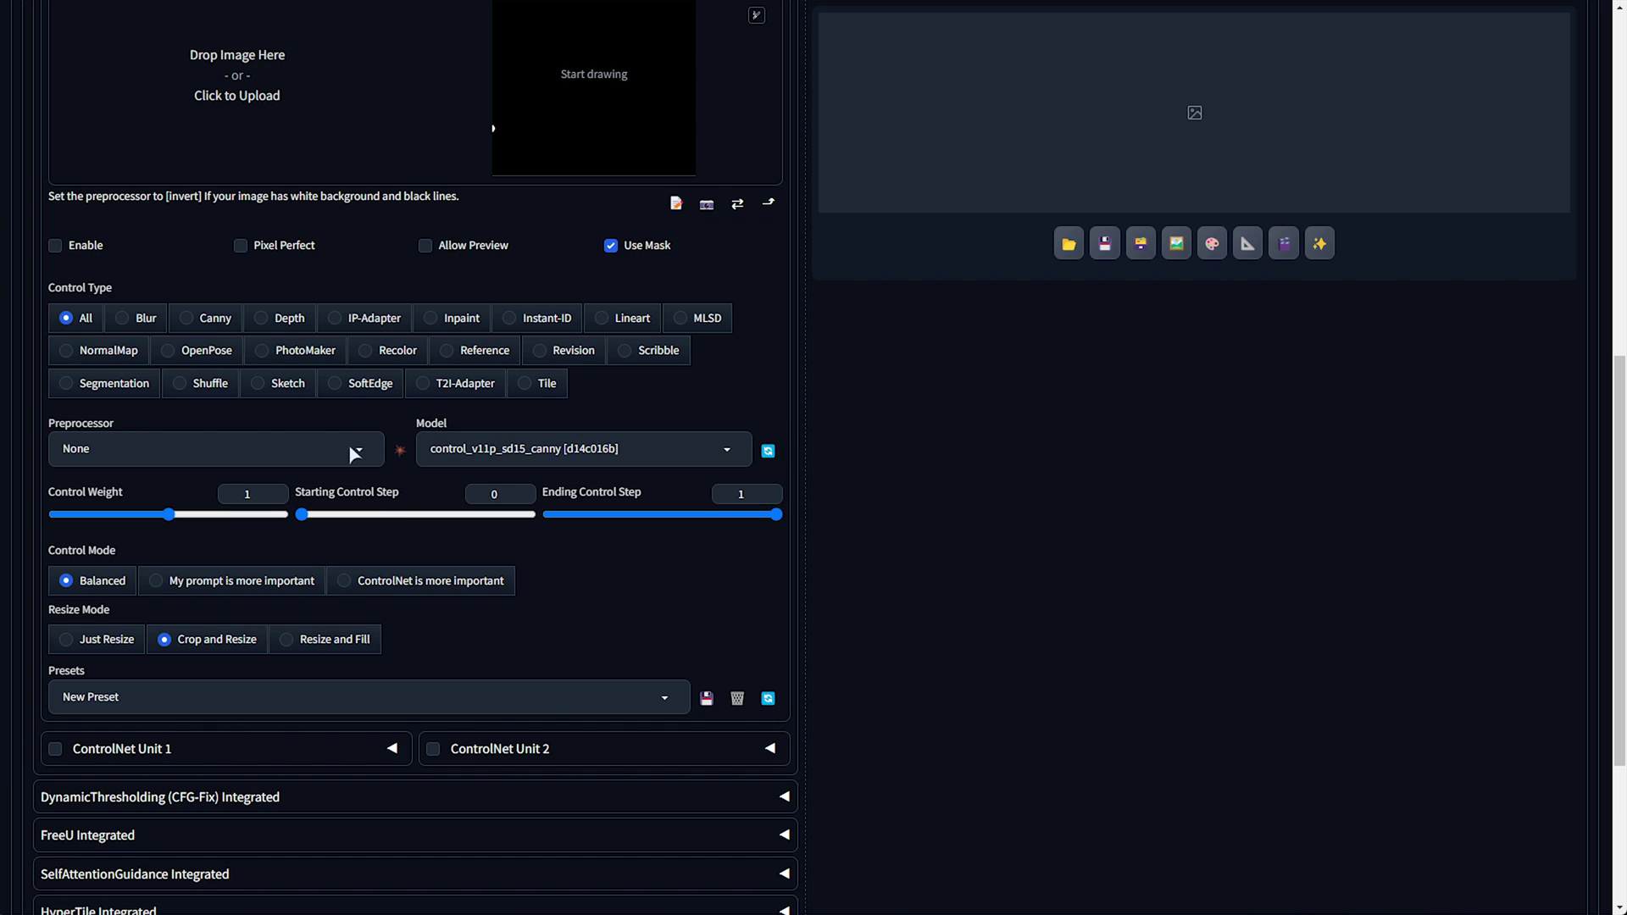
Choose the Canny control type, load the anime reference image and mask the figure
left_click(204, 326)
double_click(112, 422)
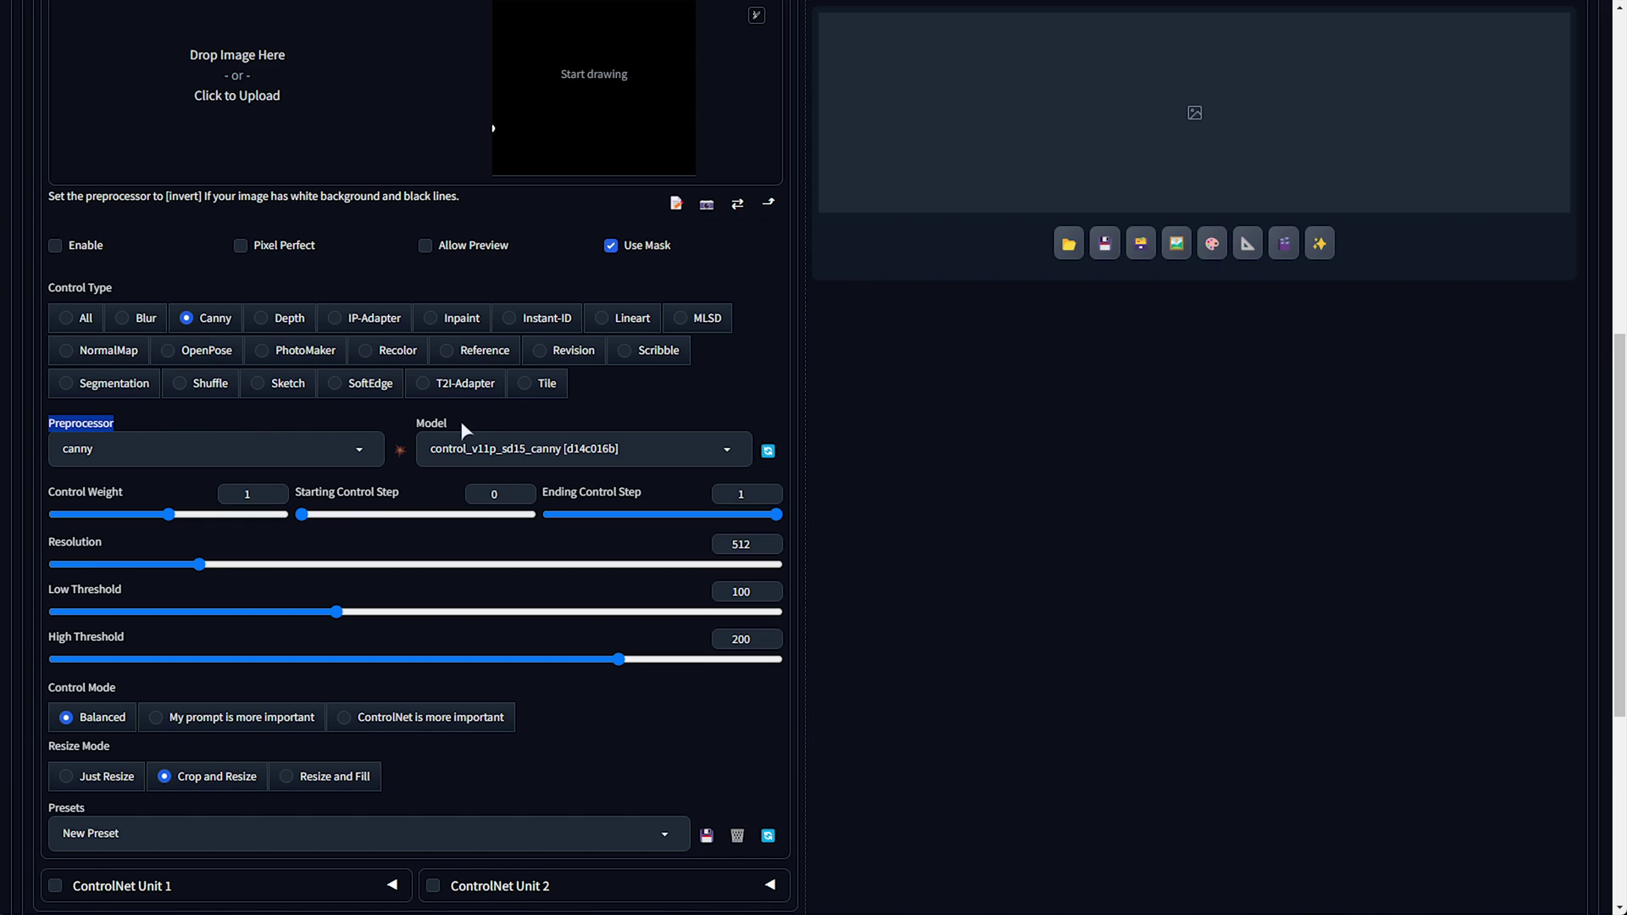
left_click(455, 419)
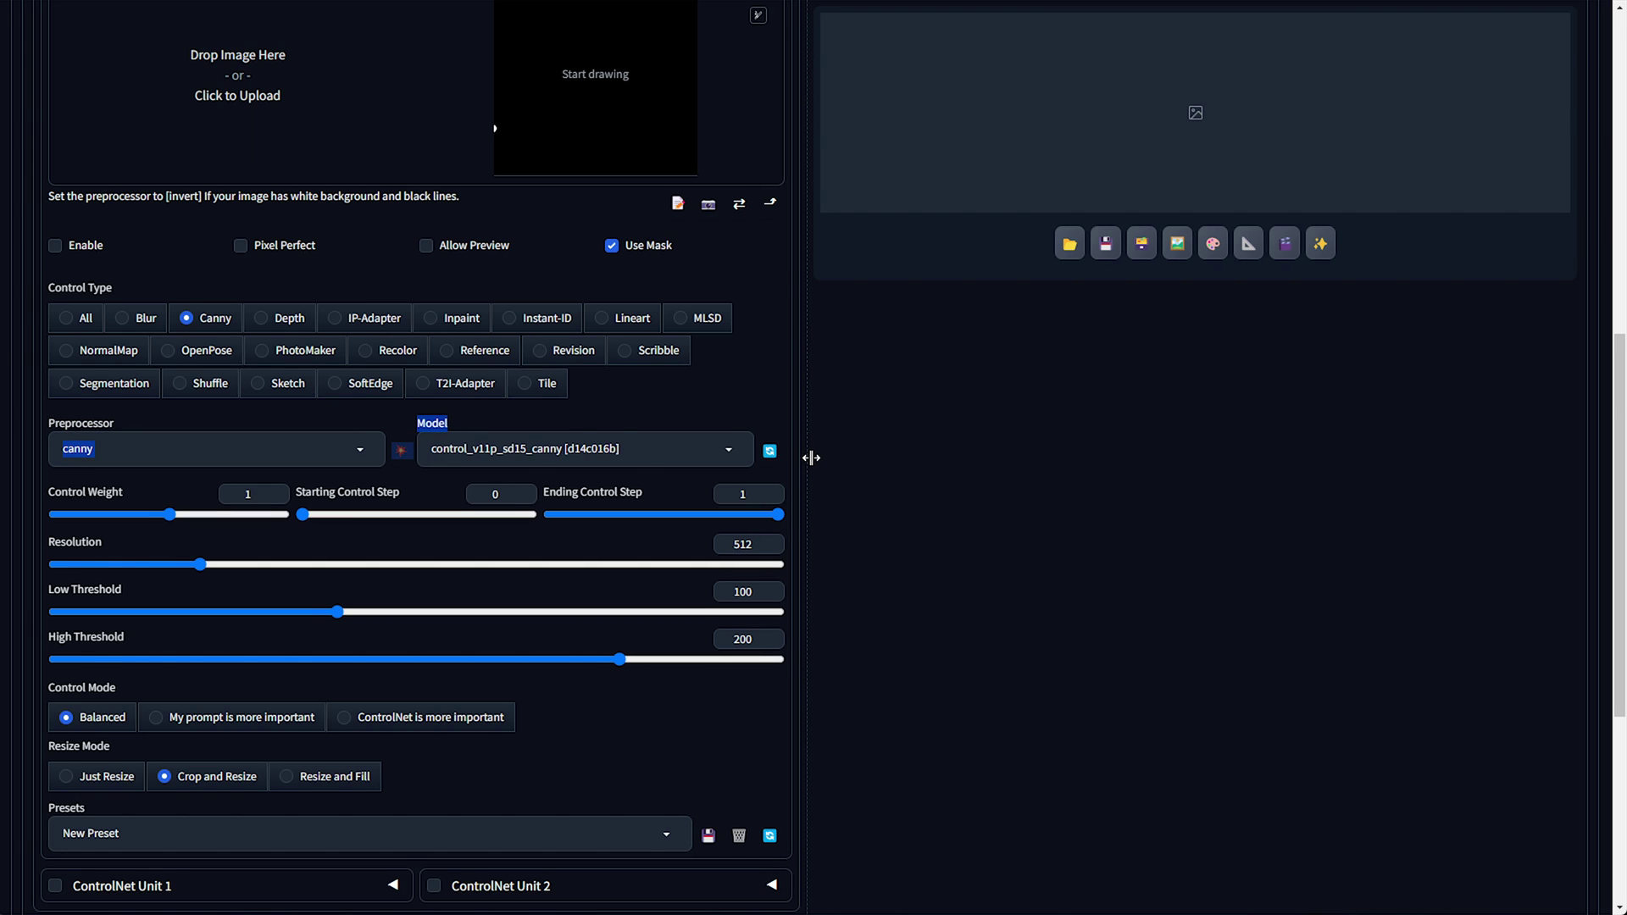
scroll(805, 458, "up", 10)
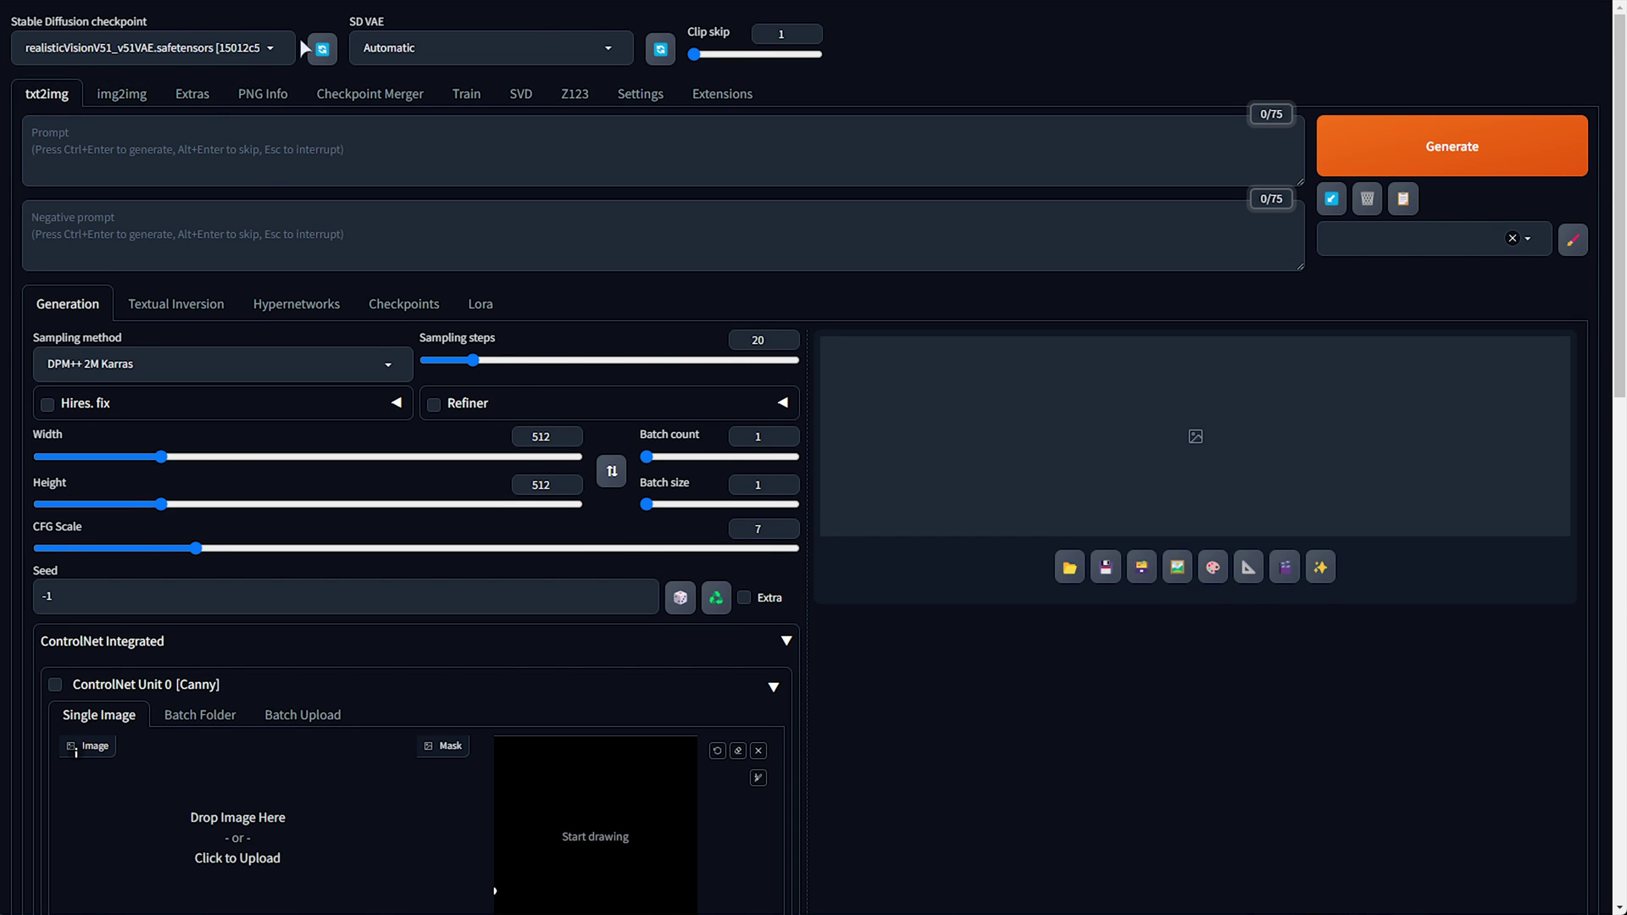
scroll(1583, 589, "down", 5)
left_click_drag(1583, 589, 246, 407)
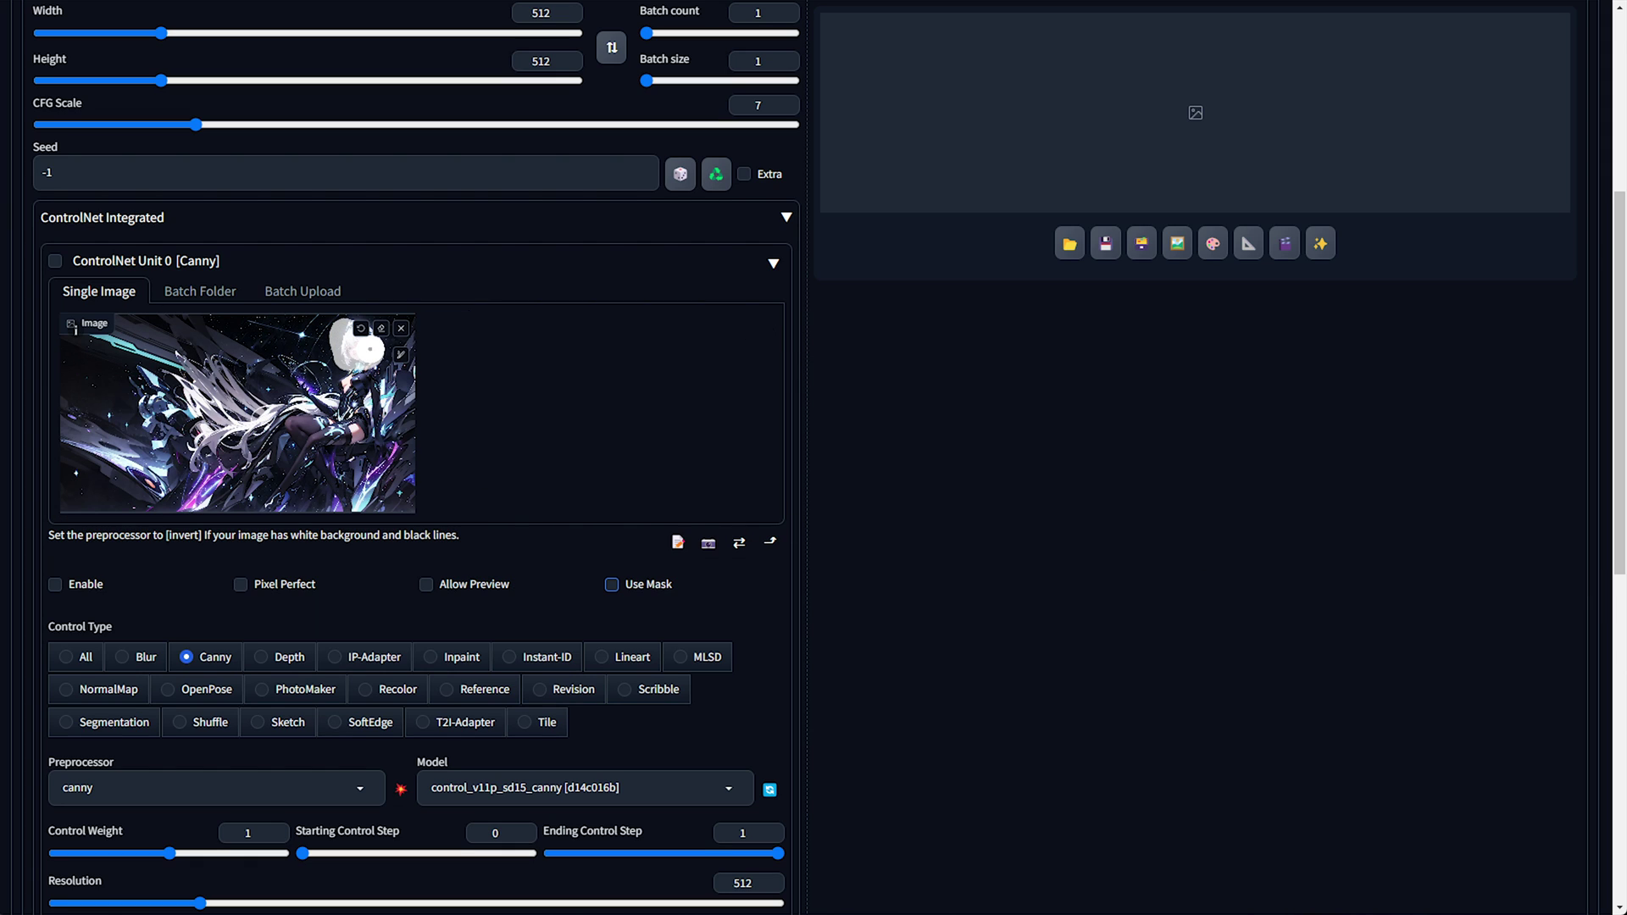
mouse_move(373, 364)
left_mouse_down()
mouse_move(292, 386)
mouse_move(349, 433)
mouse_move(286, 426)
mouse_move(314, 483)
left_mouse_up()
Enable ControlNet Unit 0 and paste the prompt 'Person sitting in space'
scroll(212, 490, "down", 2)
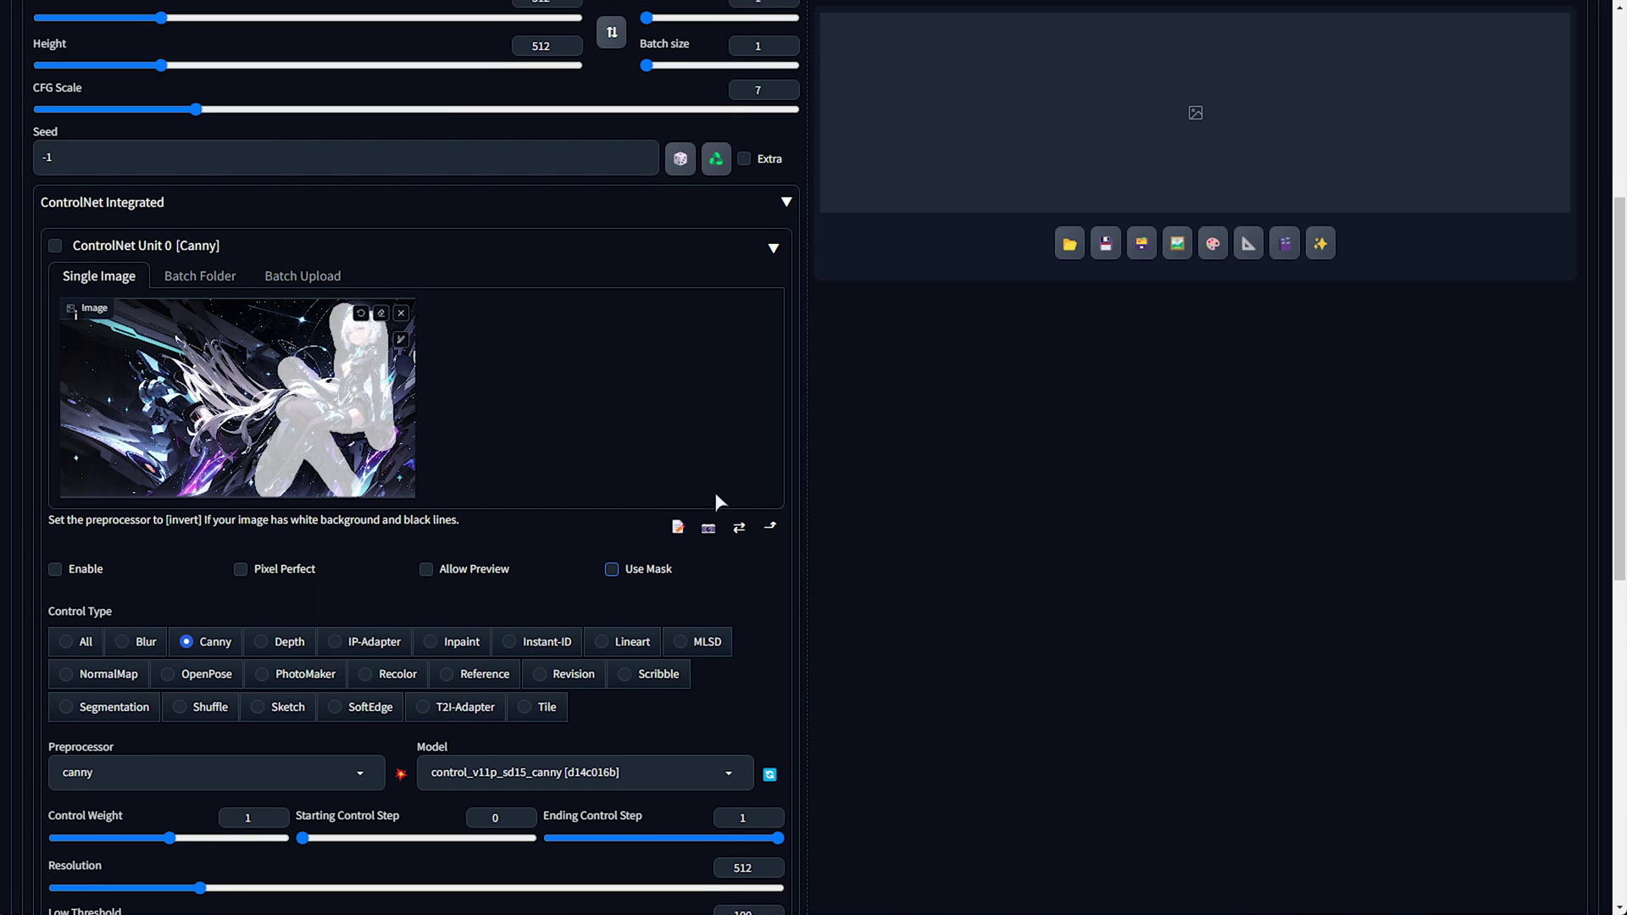
left_click(85, 414)
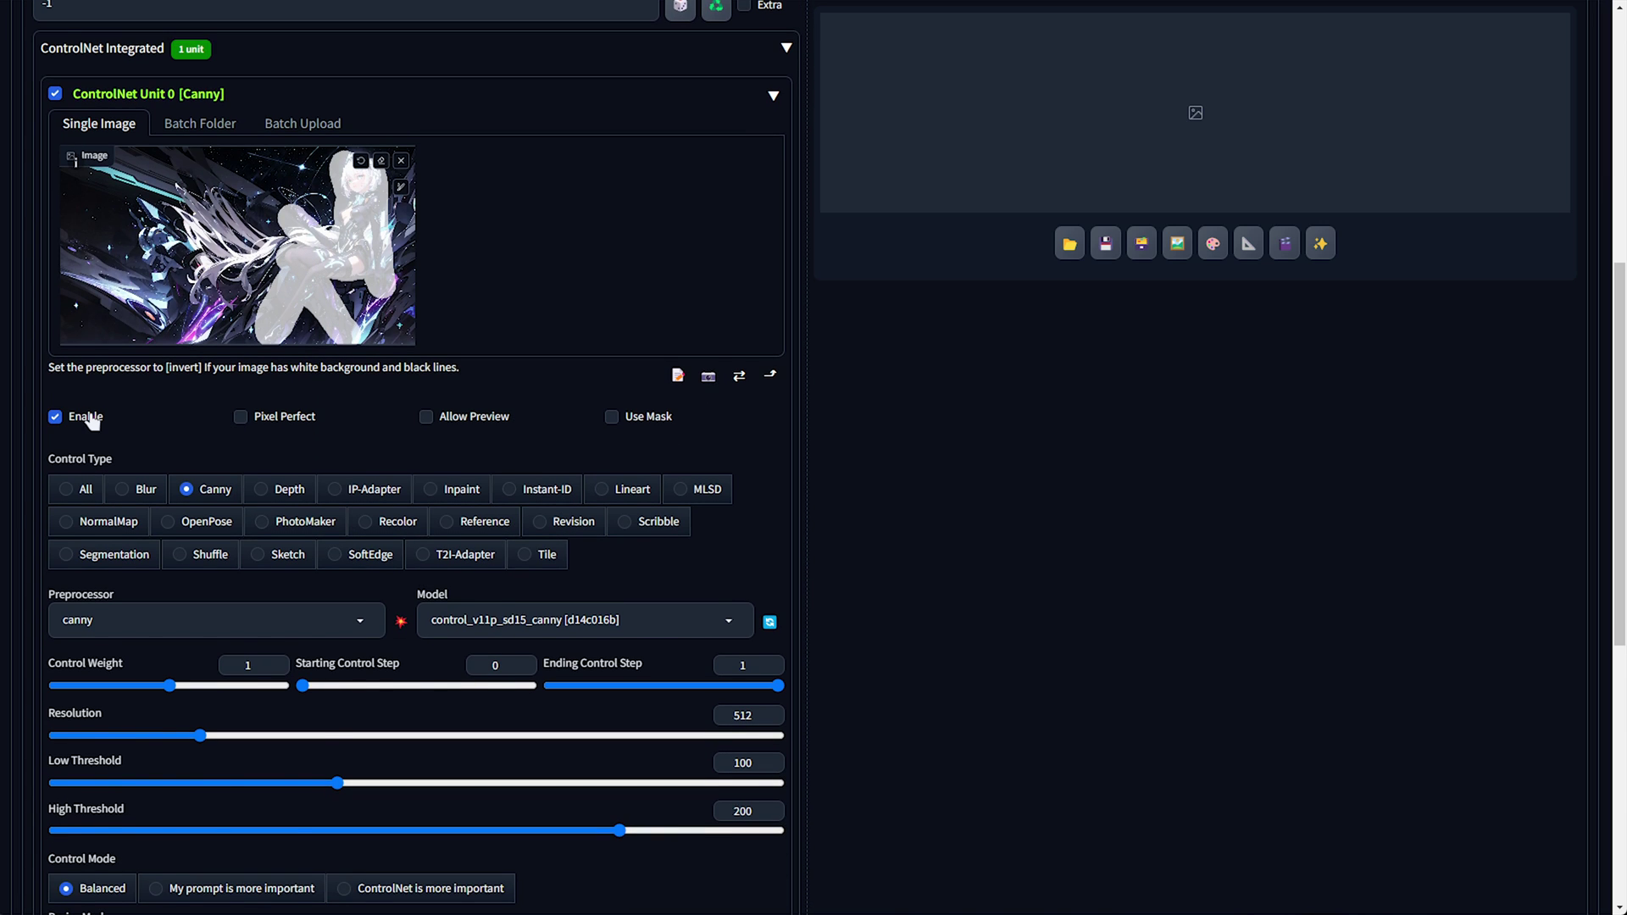
scroll(682, 393, "up", 7)
left_click(388, 150)
key("ctrl+v")
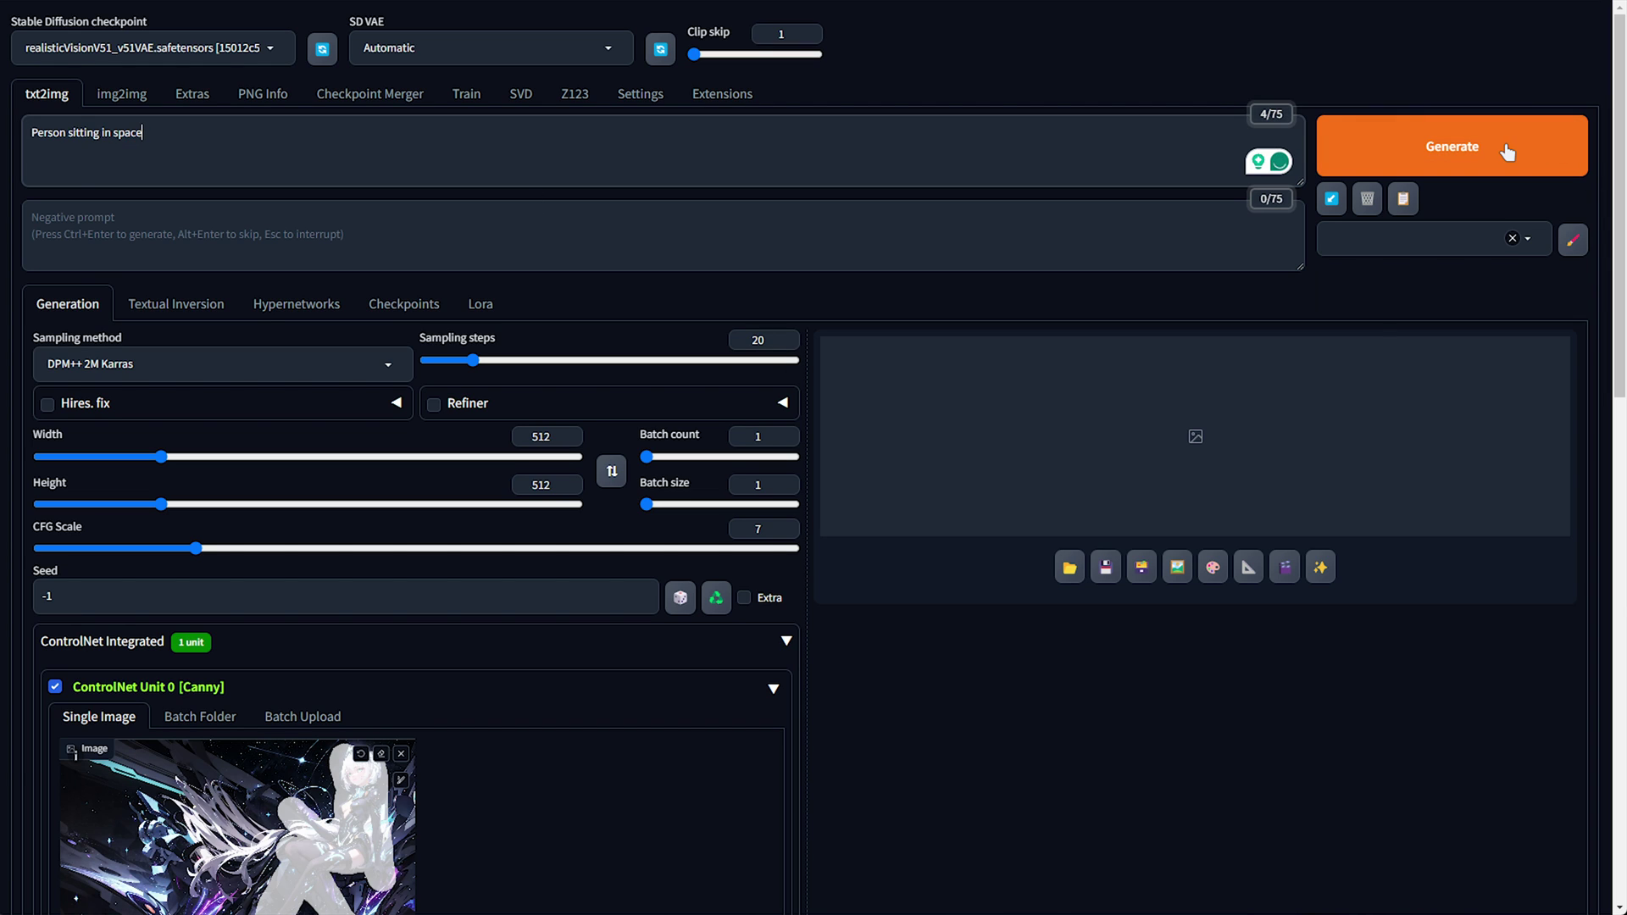
Generate with Canny ControlNet and review the edge map and mask outputs
left_click(1507, 153)
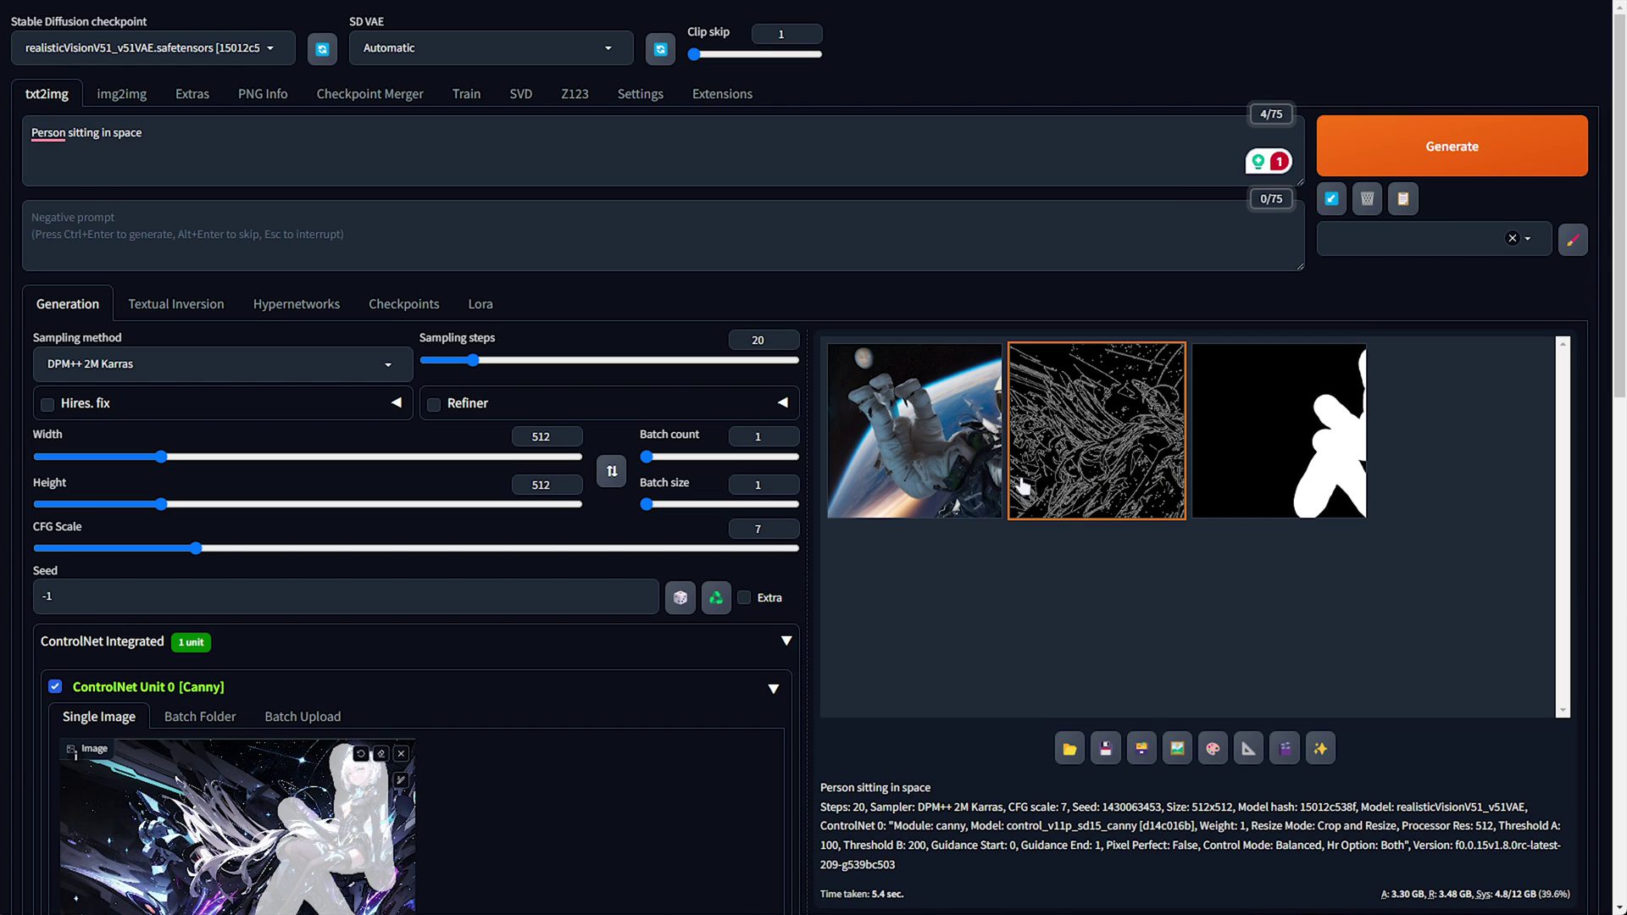
left_click(1075, 477)
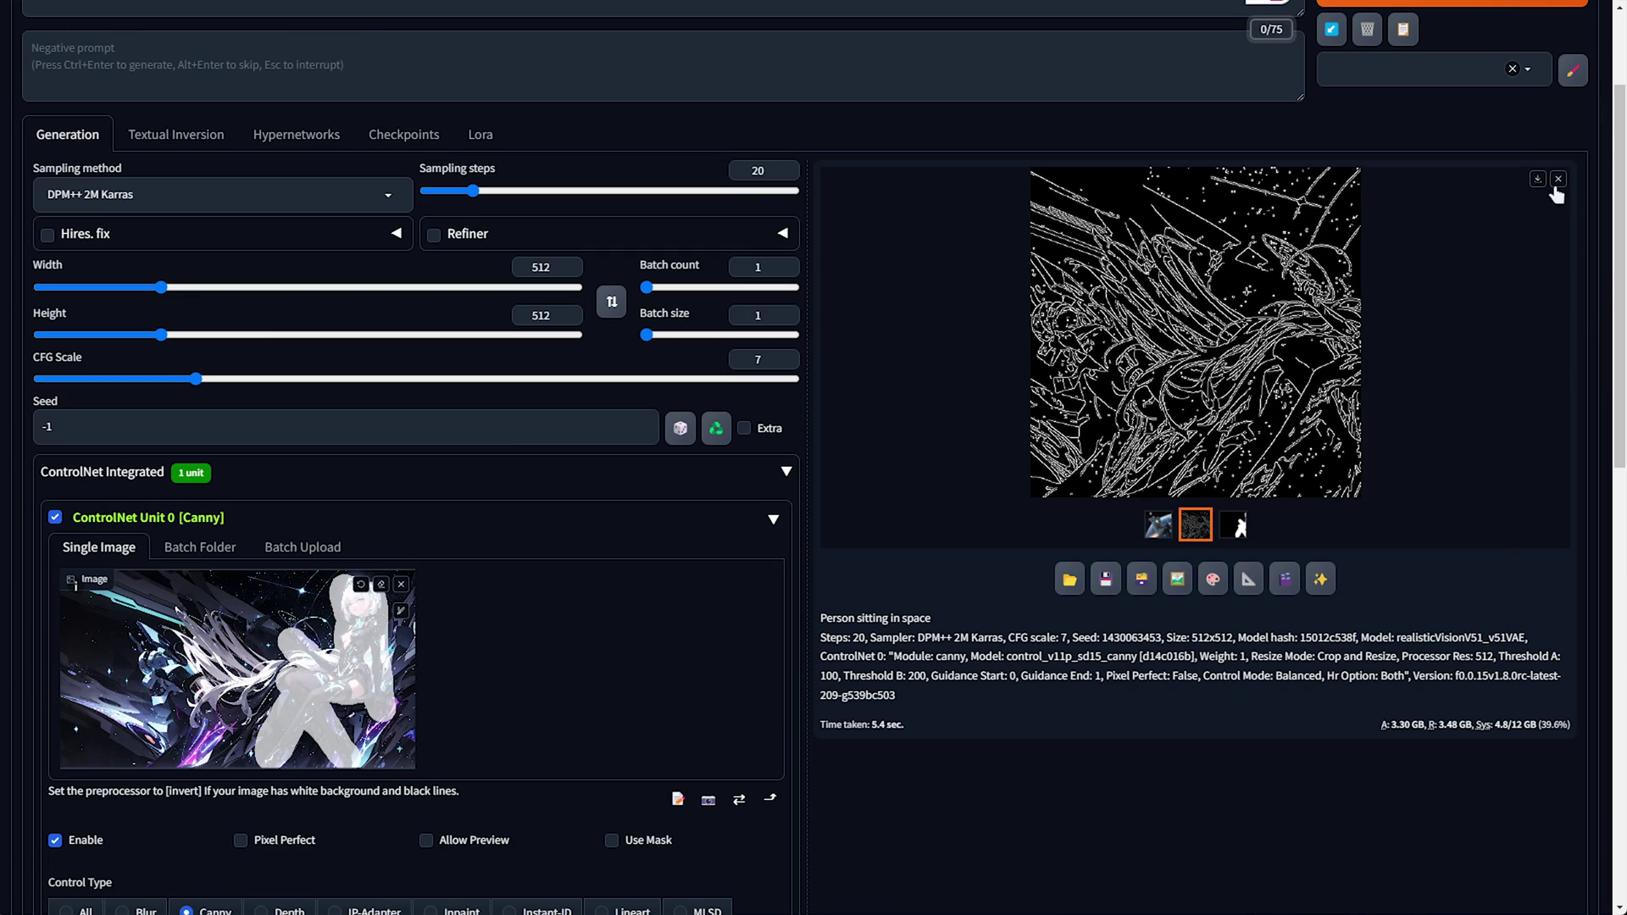
key("Left")
scroll(1441, 424, "down", 2)
key("Right")
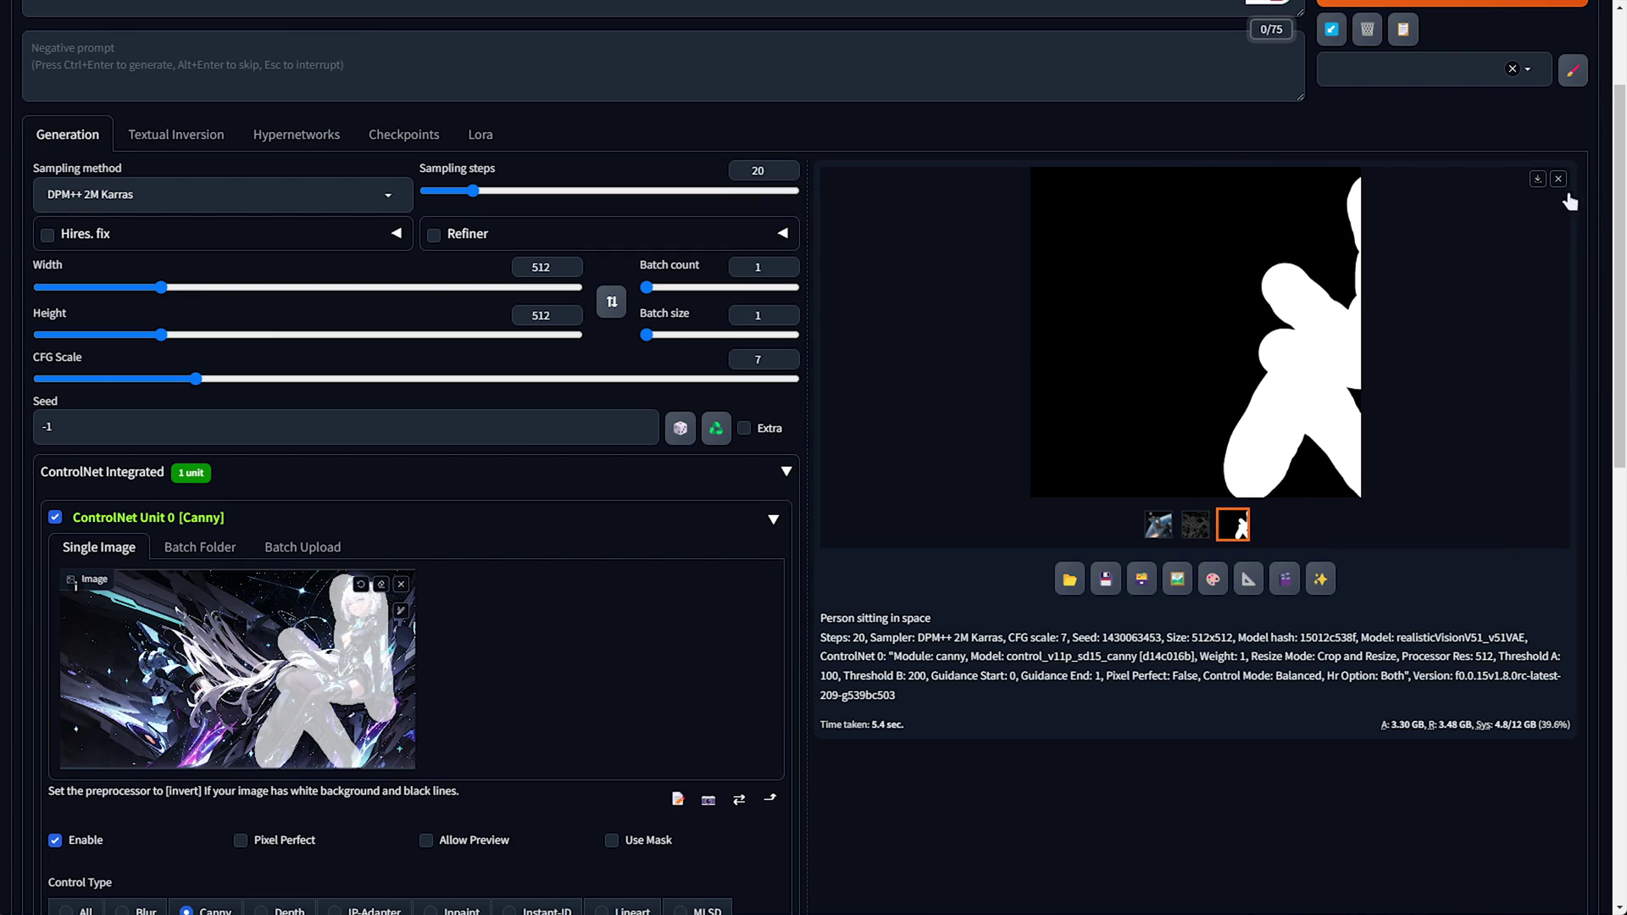
left_click(1558, 180)
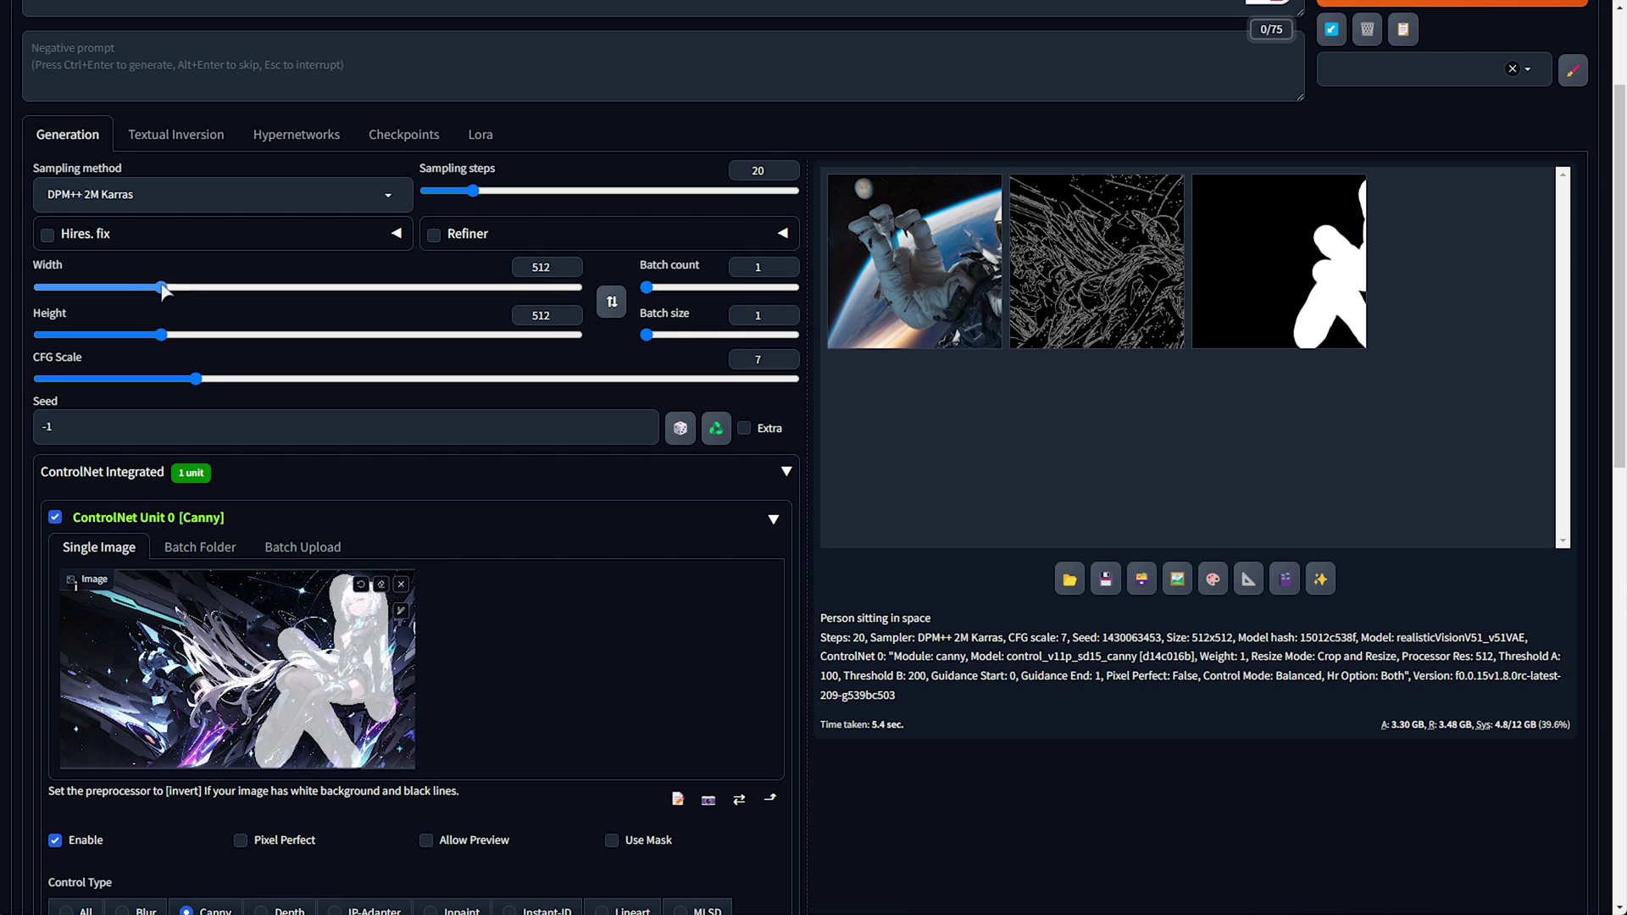
Widen the output to 720 pixels and generate at 720×512
left_click_drag(161, 289, 217, 294)
scroll(765, 277, "up", 2)
left_click(1452, 146)
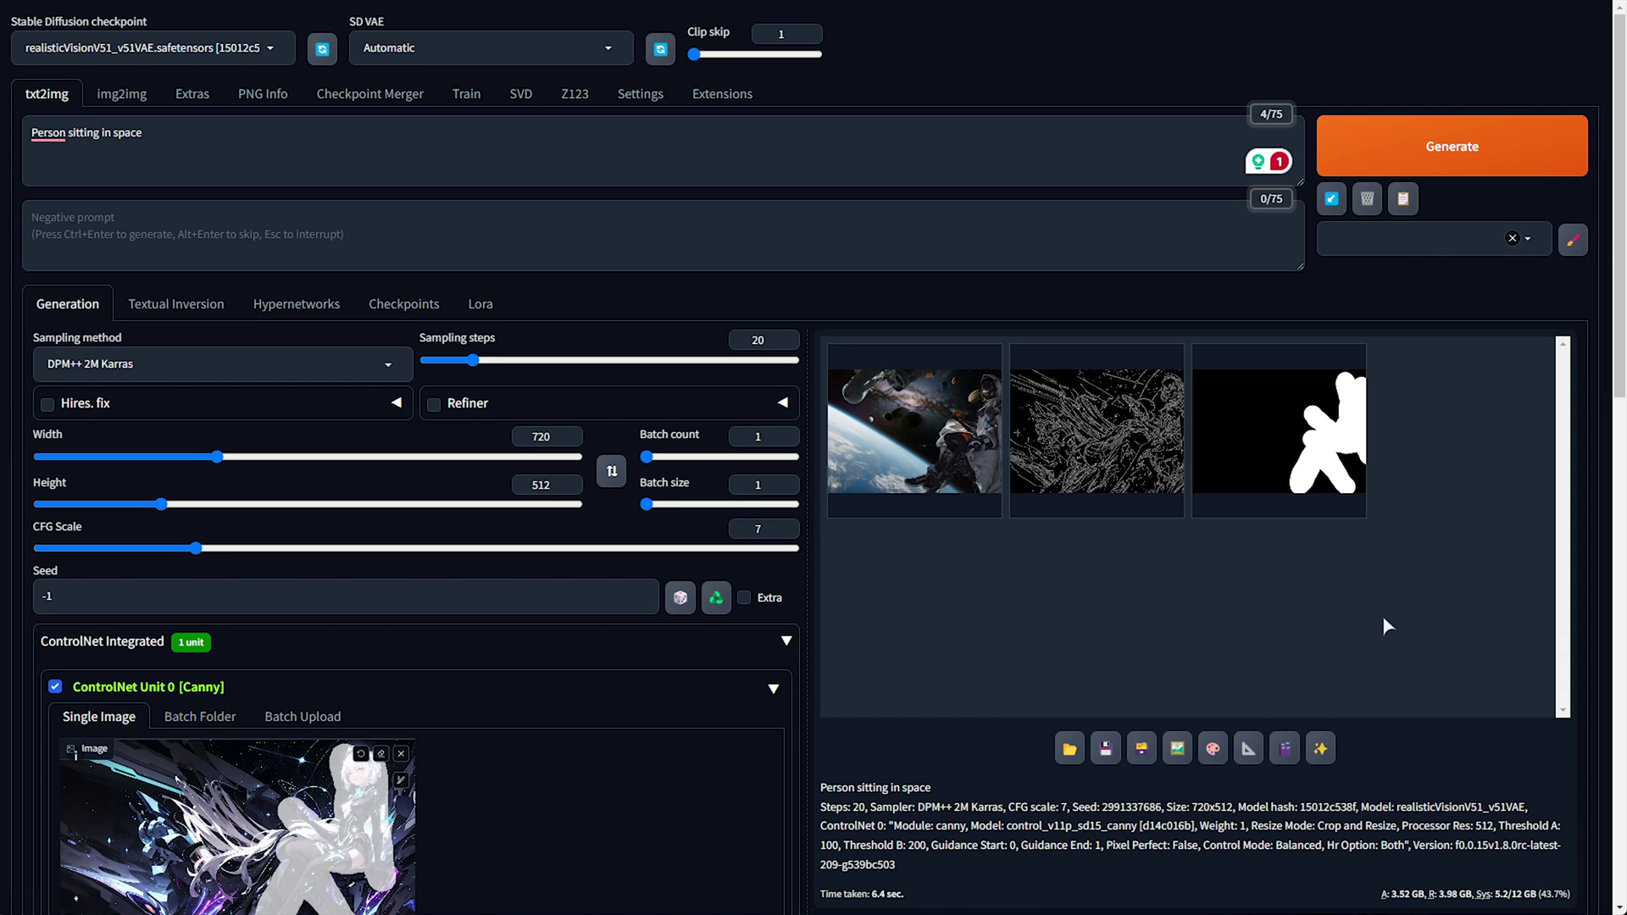
Raise the width to 832, regenerate at 832×512 and inspect the Canny edge map
key("Right")
key("Right")
key("Right")
key("Right")
key("Right")
key("Right")
key("Right")
key("Right")
key("Right")
key("Right")
key("Right")
key("Right")
key("Right")
key("Right")
key("ctrl+Return")
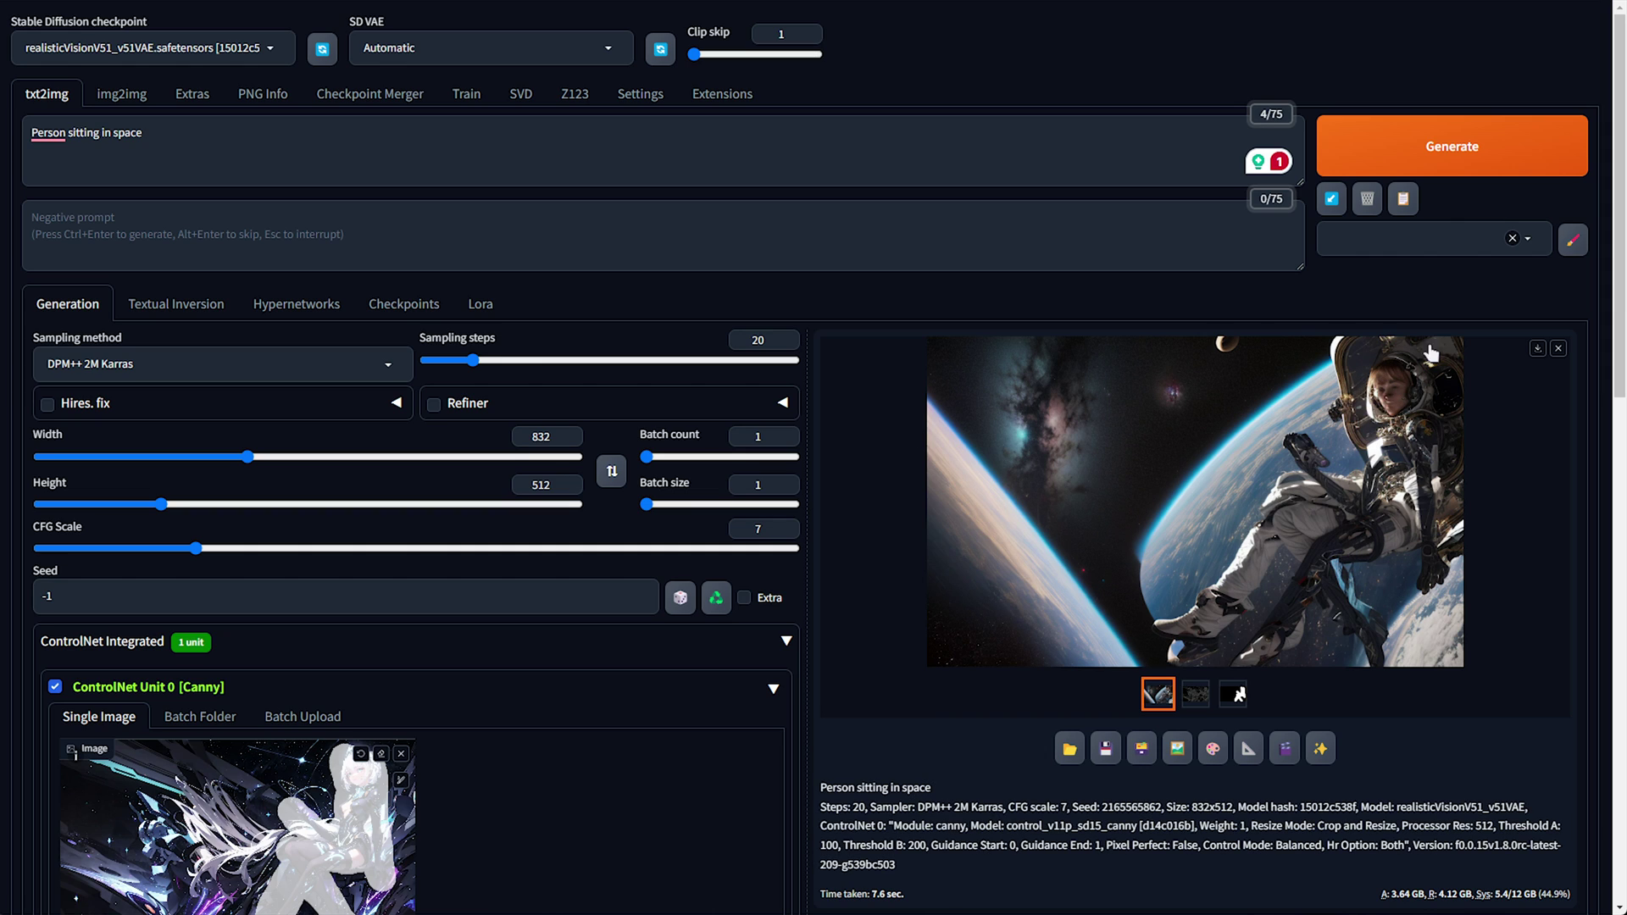
left_click(1195, 694)
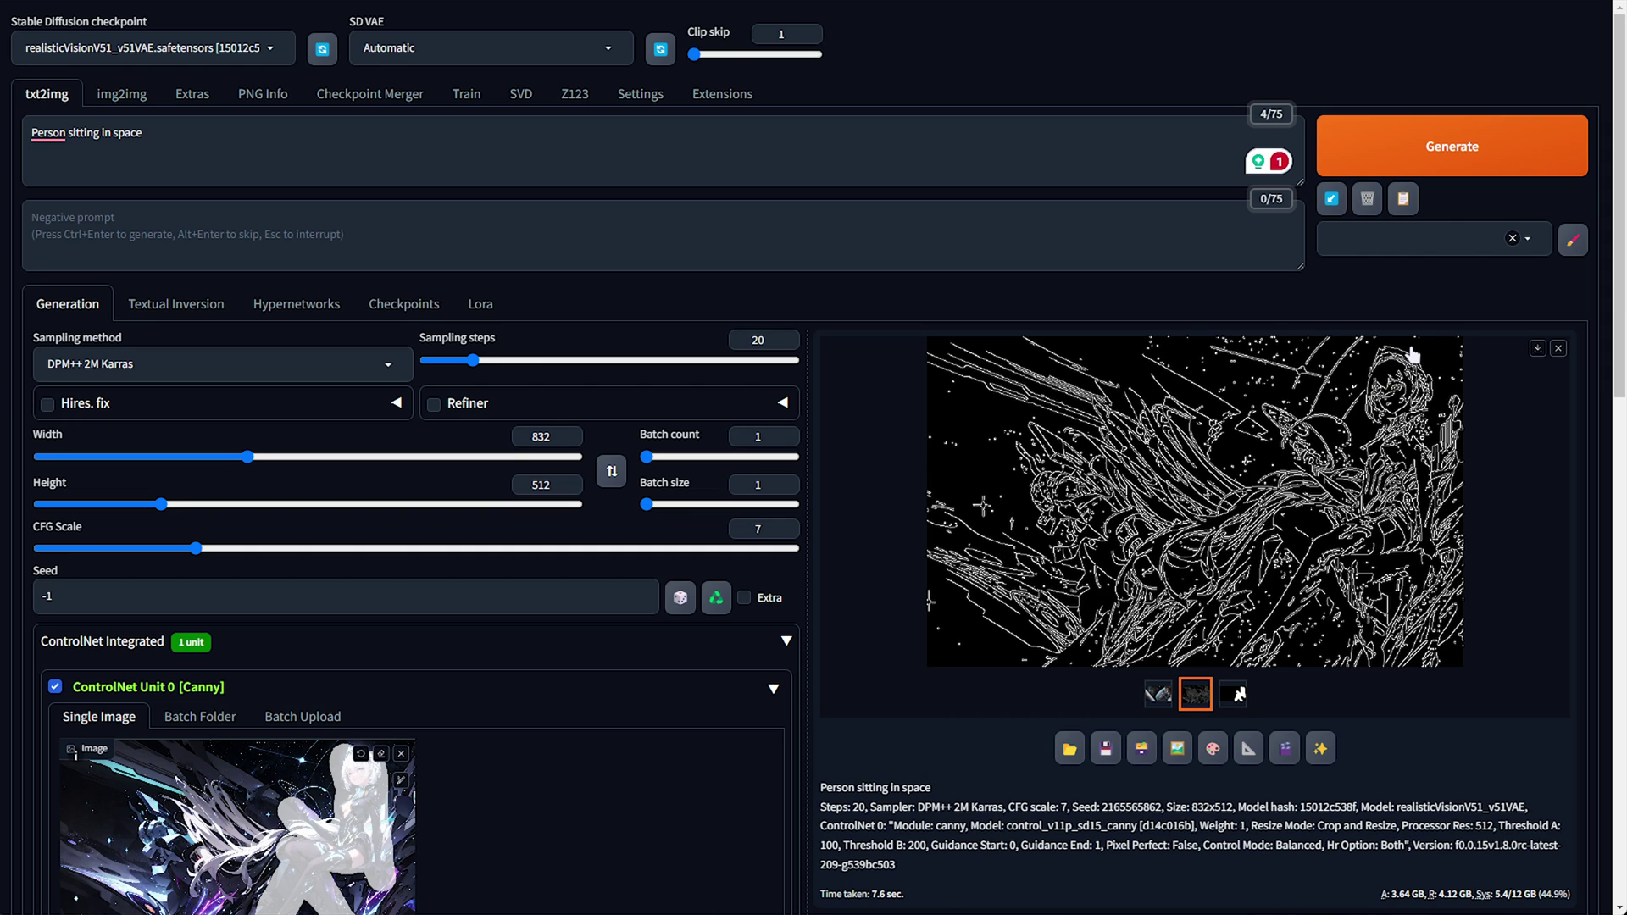
key("Left")
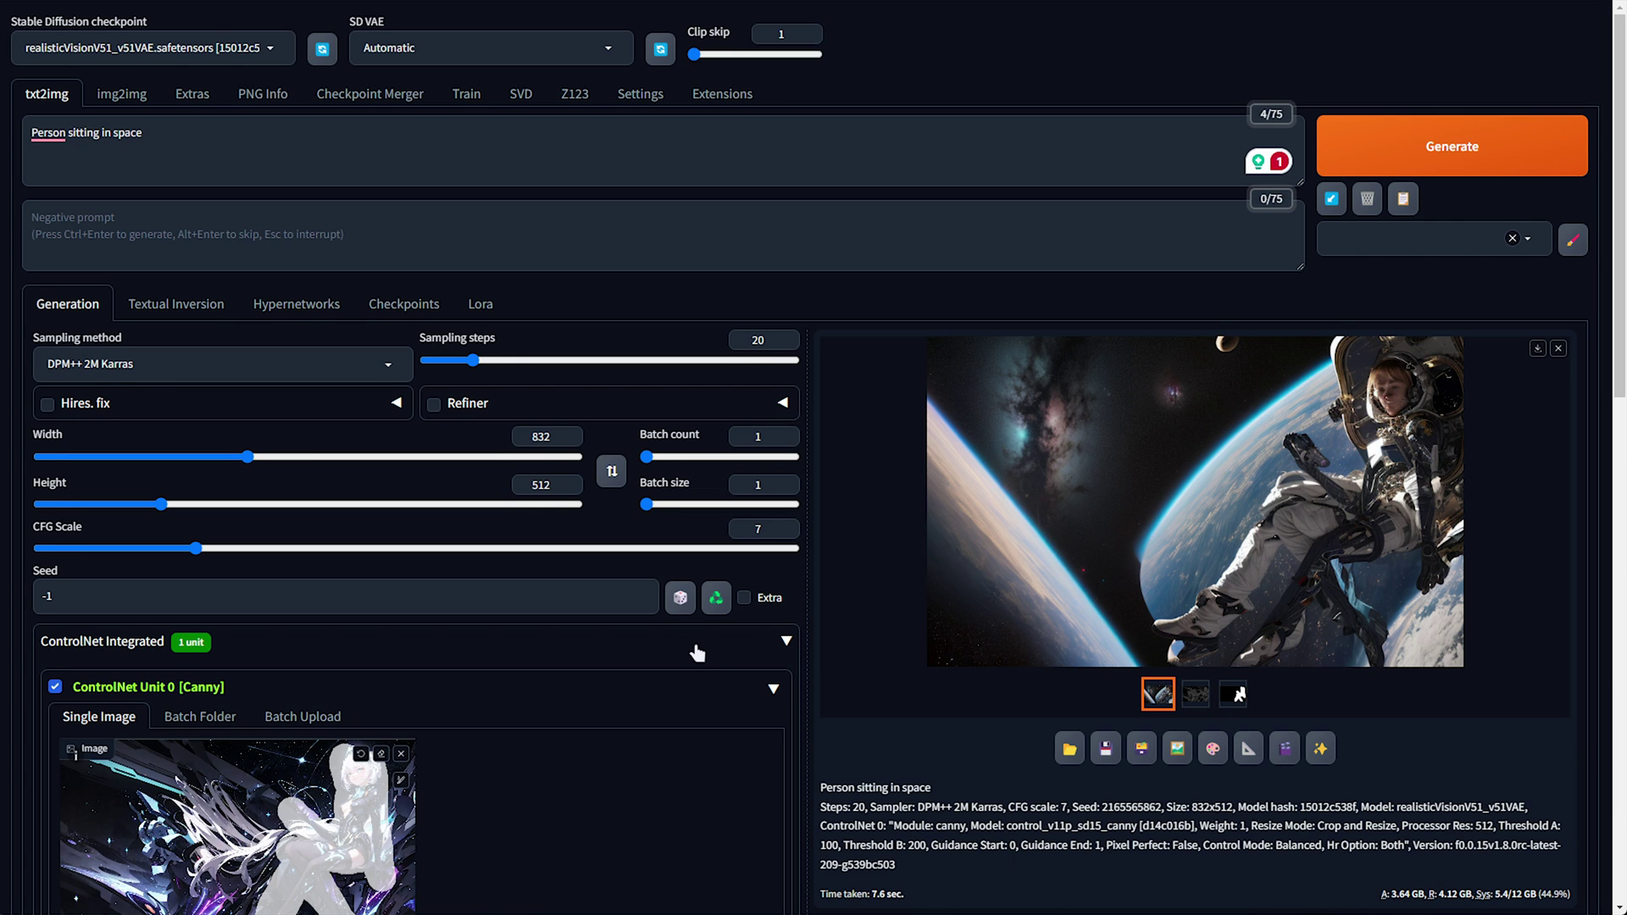
scroll(697, 652, "down", 4)
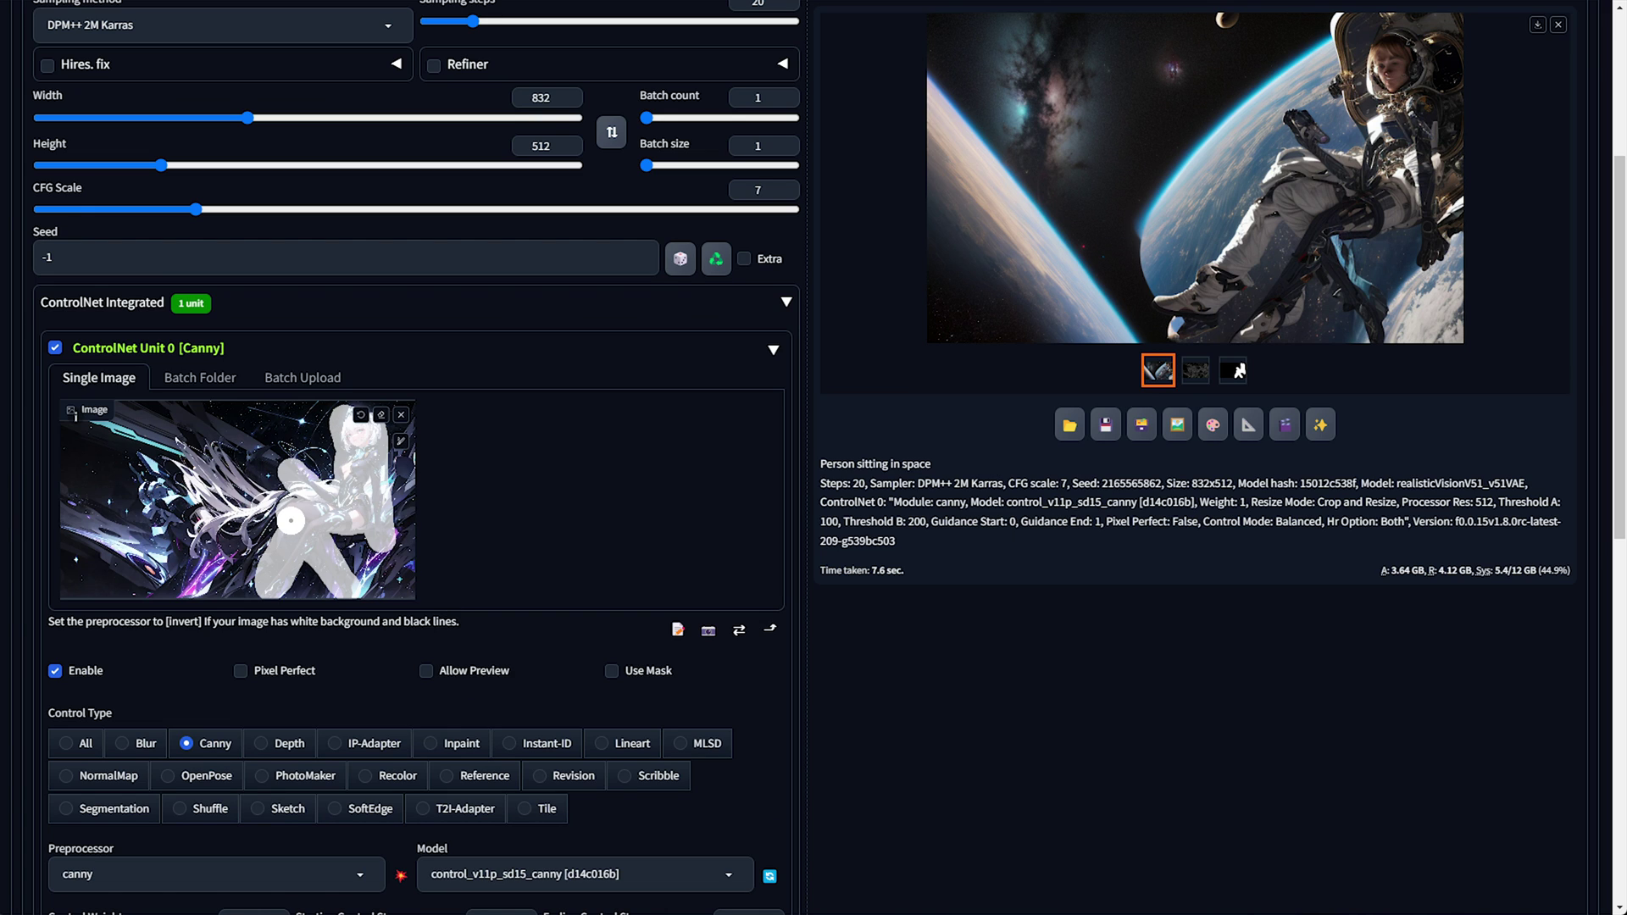
scroll(291, 521, "down", 1)
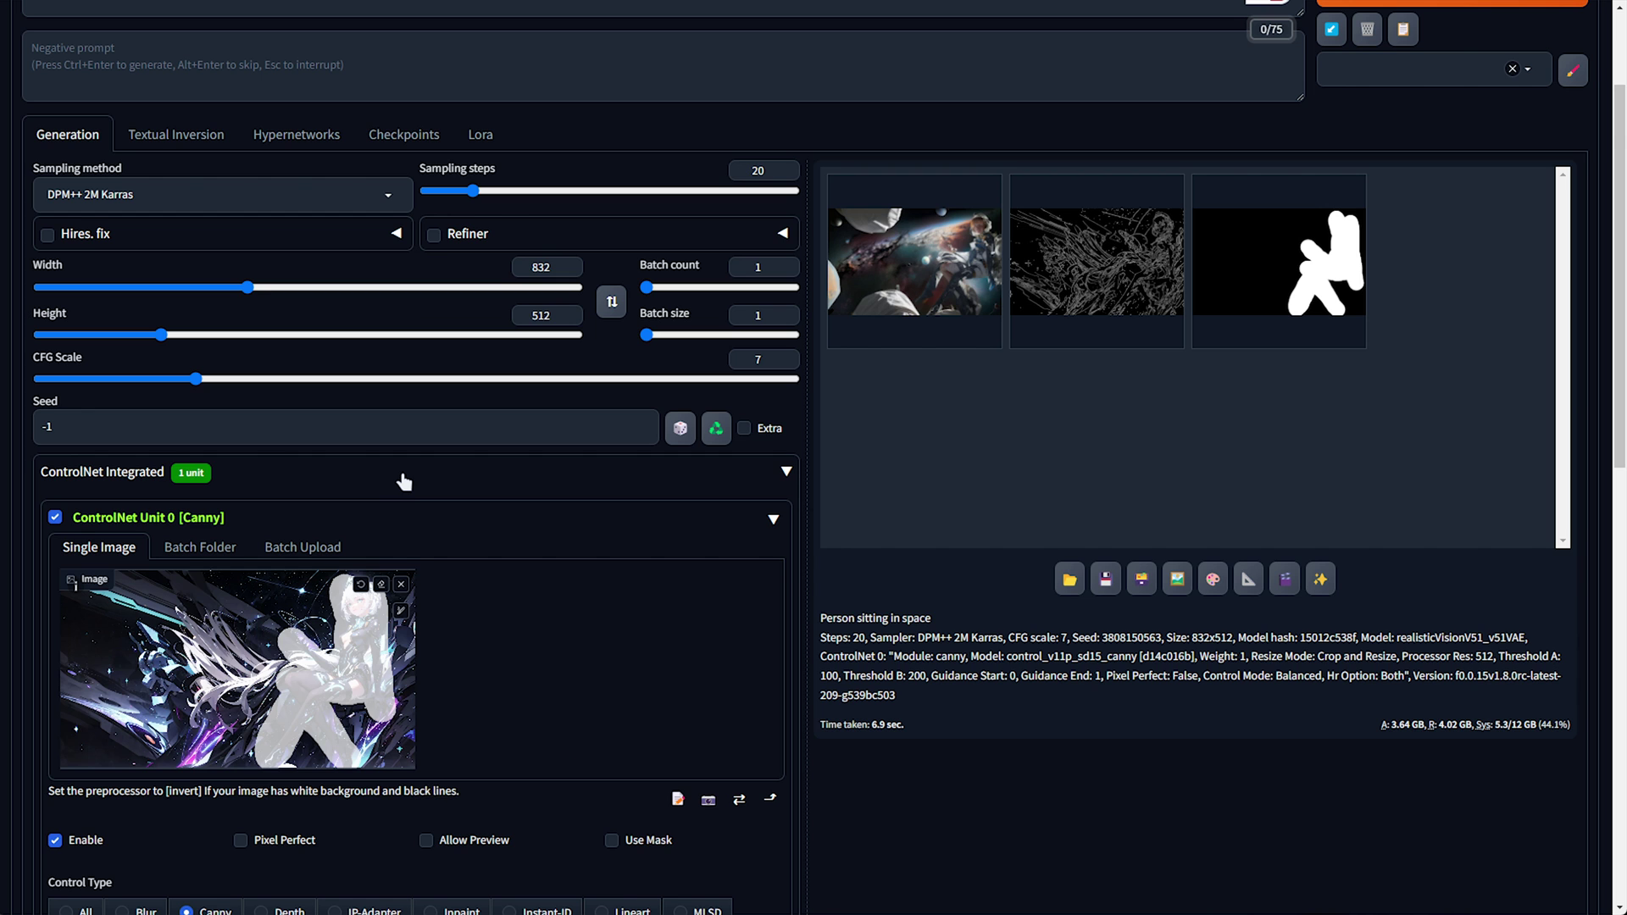
Disable the Canny ControlNet unit, collapse its panel and check the checkpoint list
left_click(71, 522)
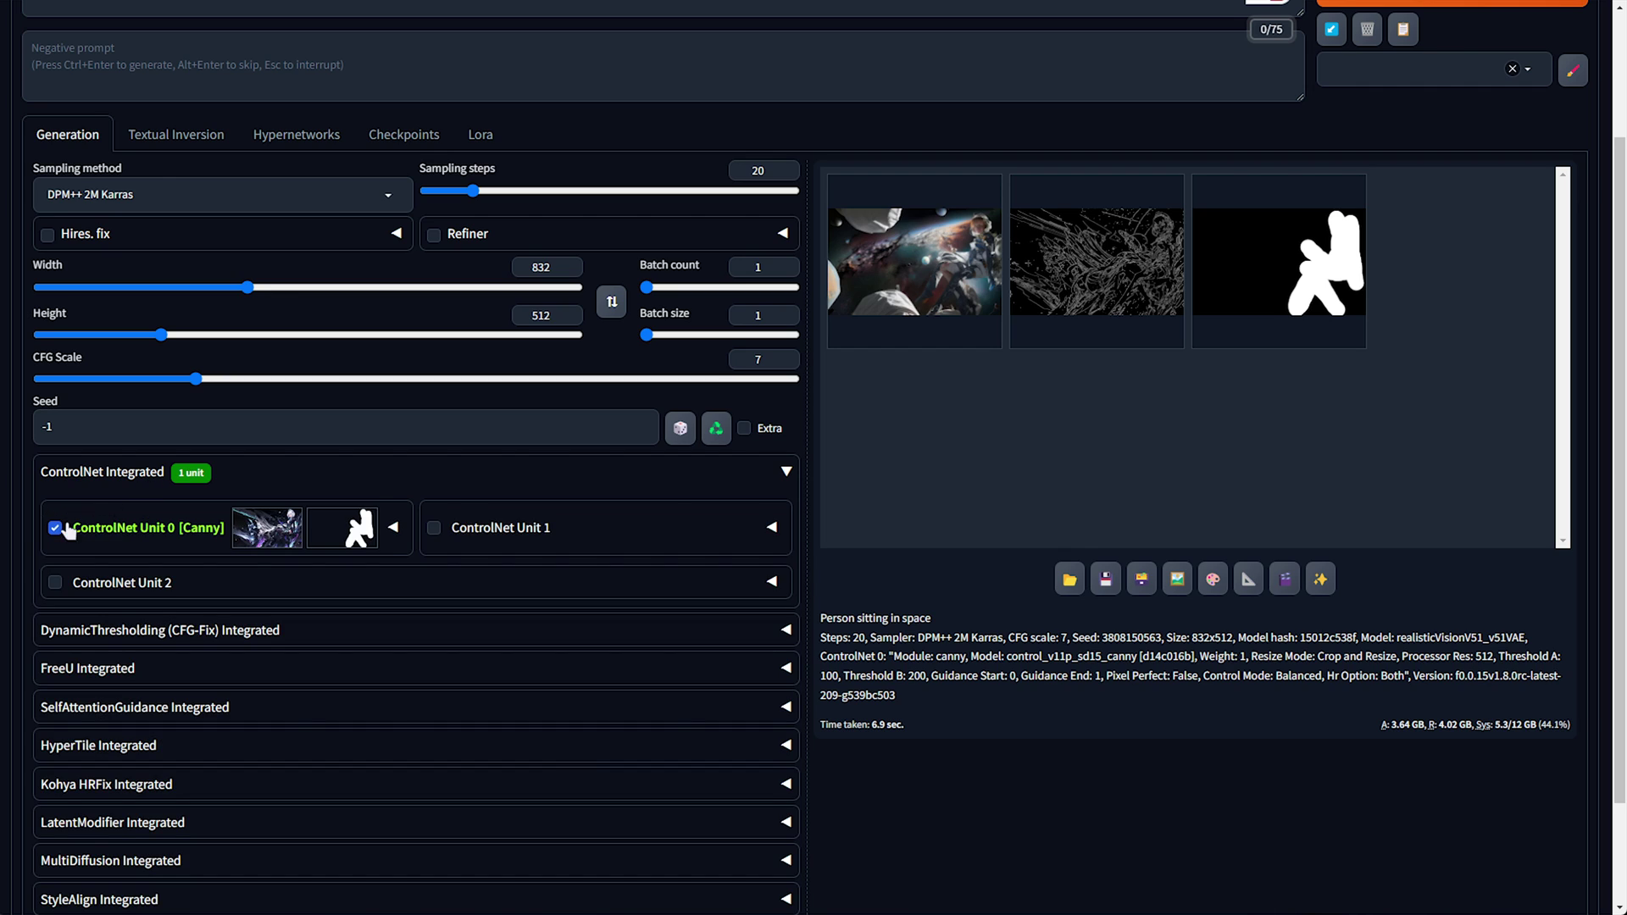
left_click(59, 472)
left_click(224, 56)
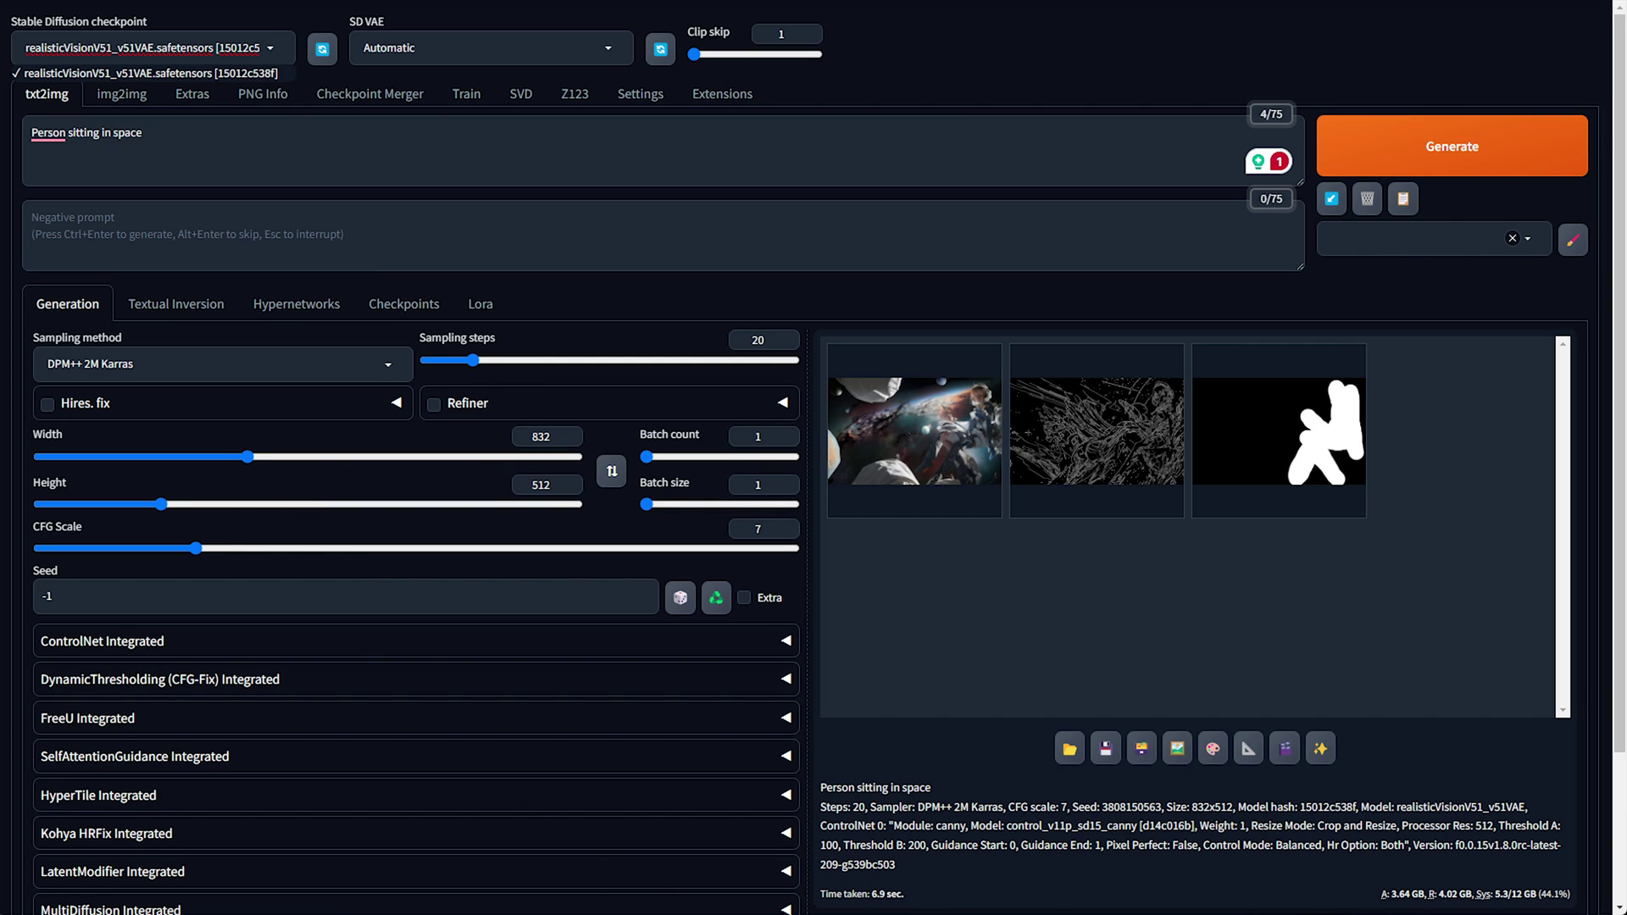
left_click_drag(1626, 88, 689, 88)
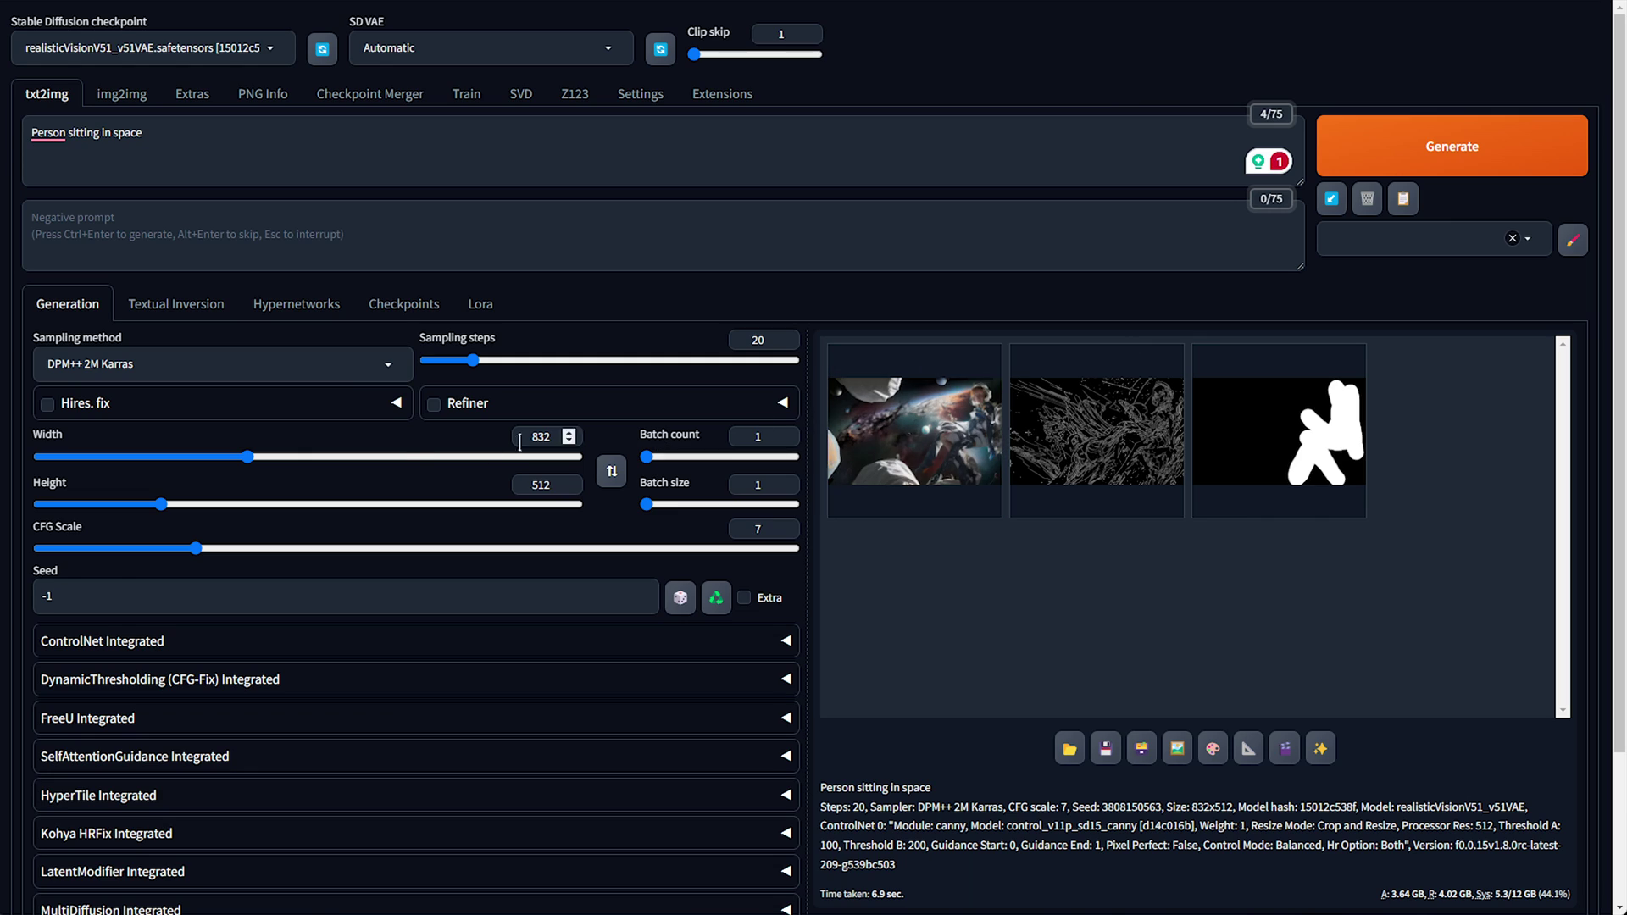
Set the size to 1024×720 and generate
left_click_drag(247, 457, 301, 458)
type("1024")
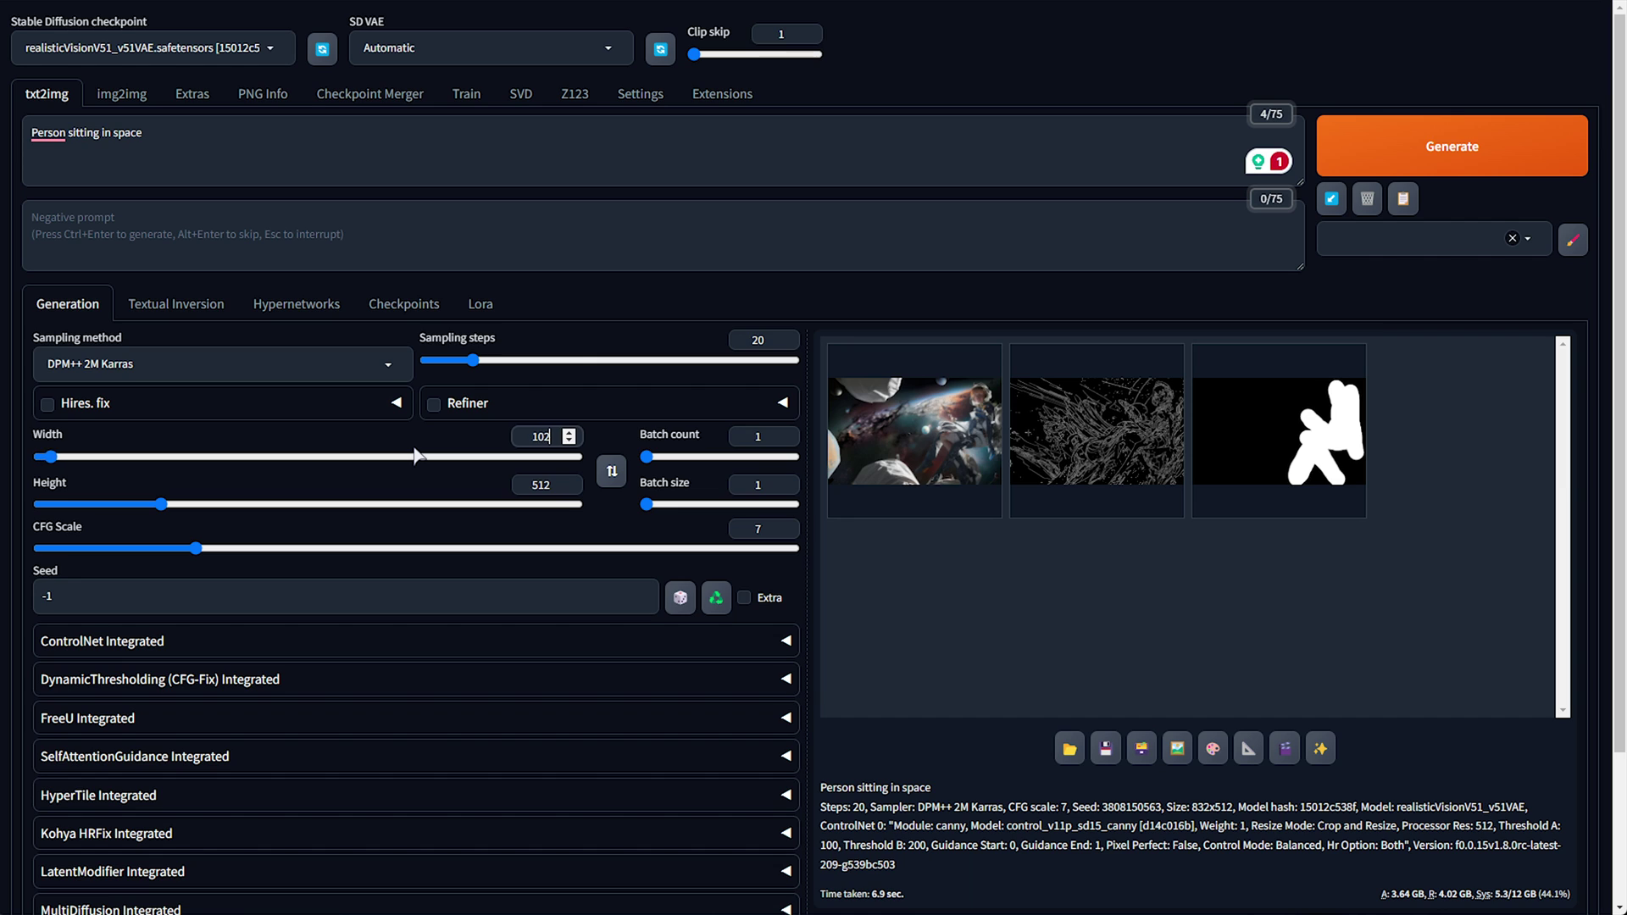
key("Tab")
key("Tab")
type("720")
key("Tab")
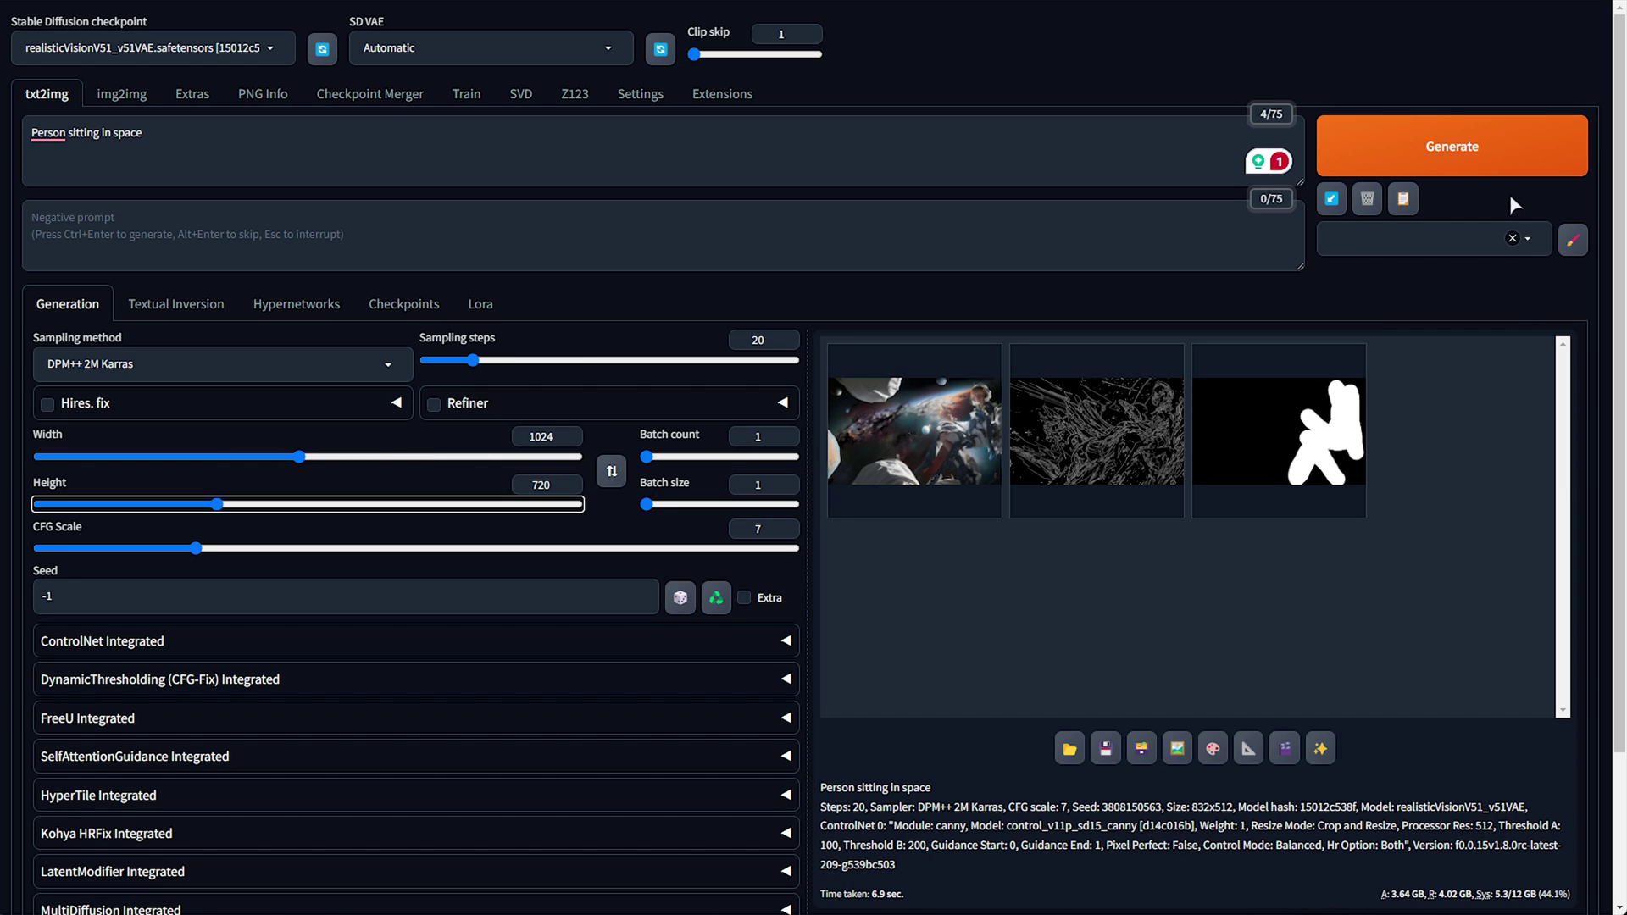
left_click(1491, 157)
View the 1024×720 render, then set 2048×1280 and start generating
key("ctrl+shift+Escape")
left_click_drag(873, 110, 1626, 173)
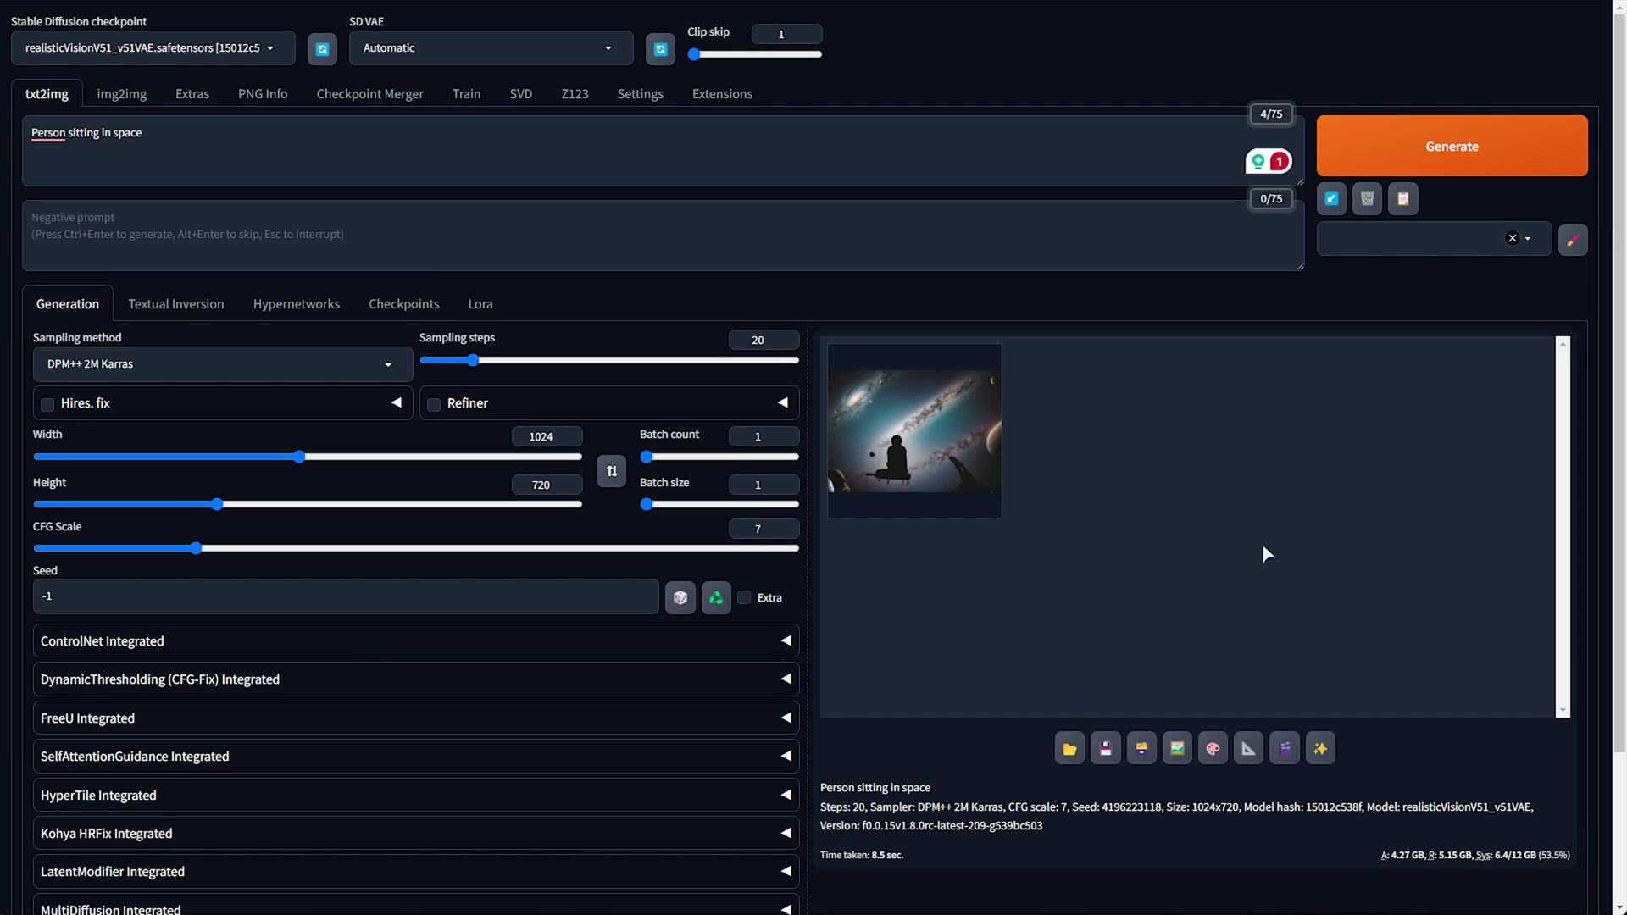
left_click(941, 457)
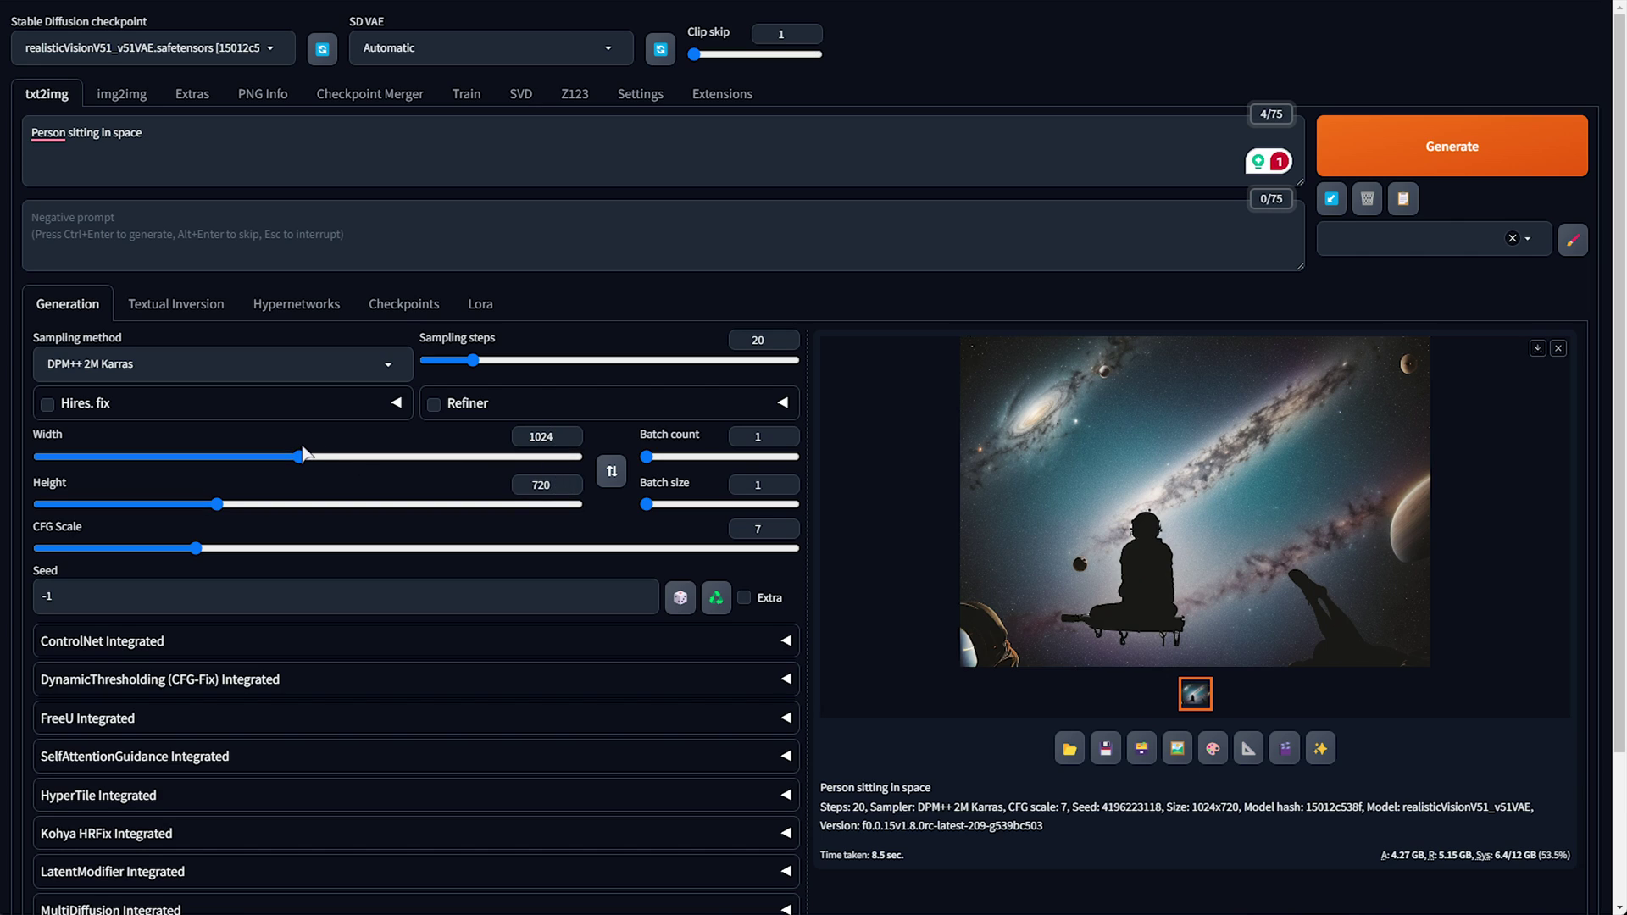
left_click_drag(300, 456, 452, 464)
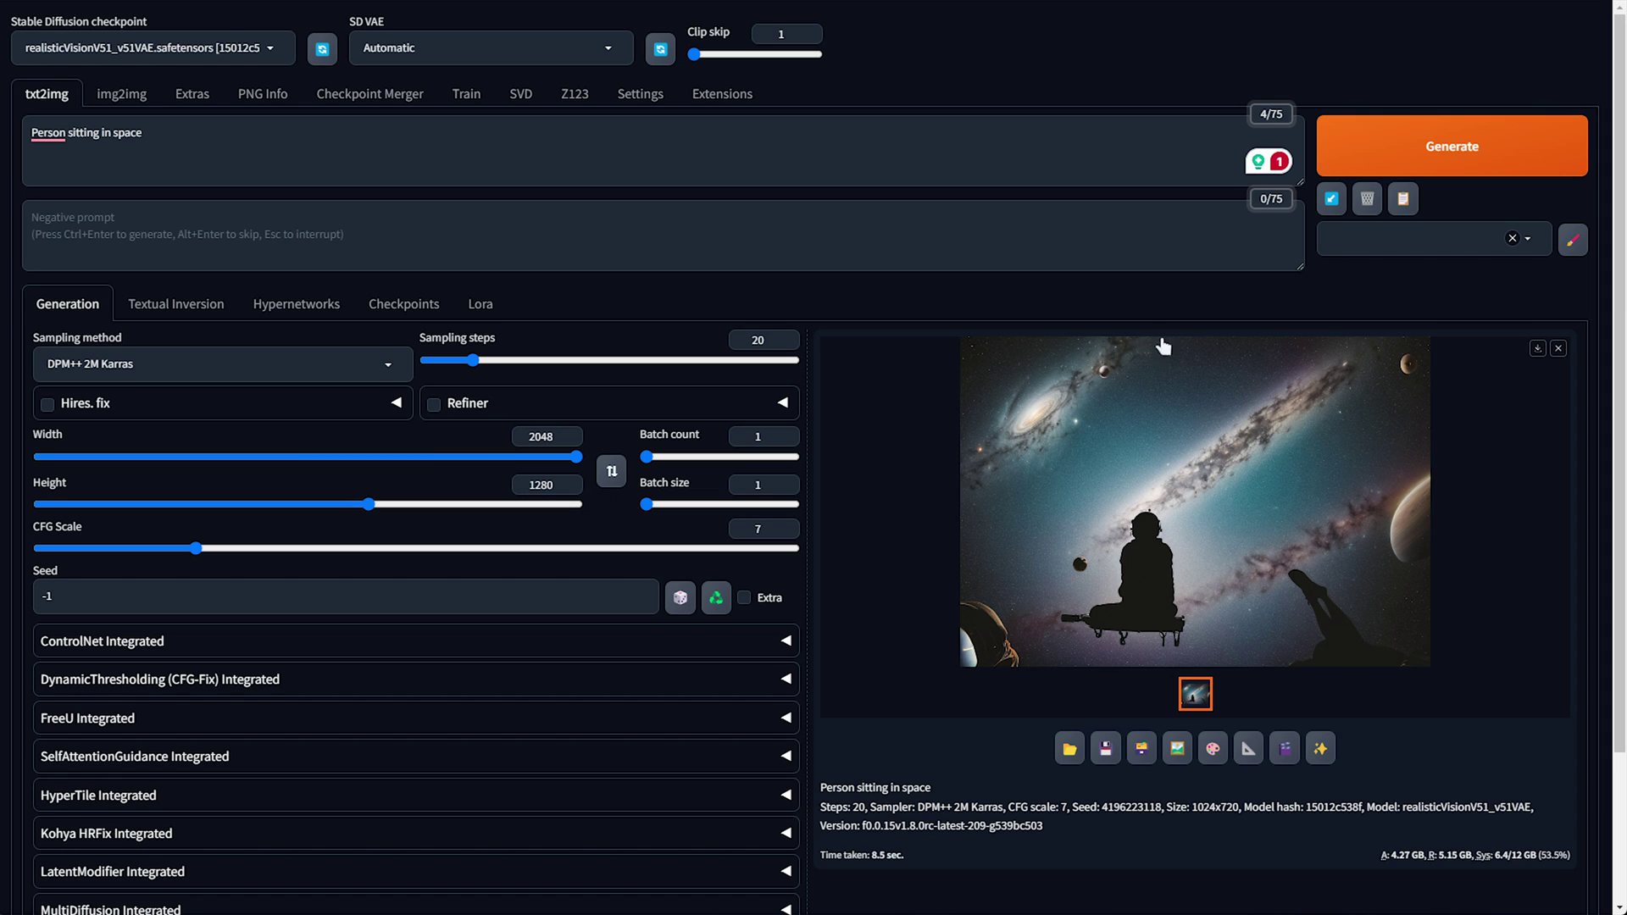
key("ctrl+Return")
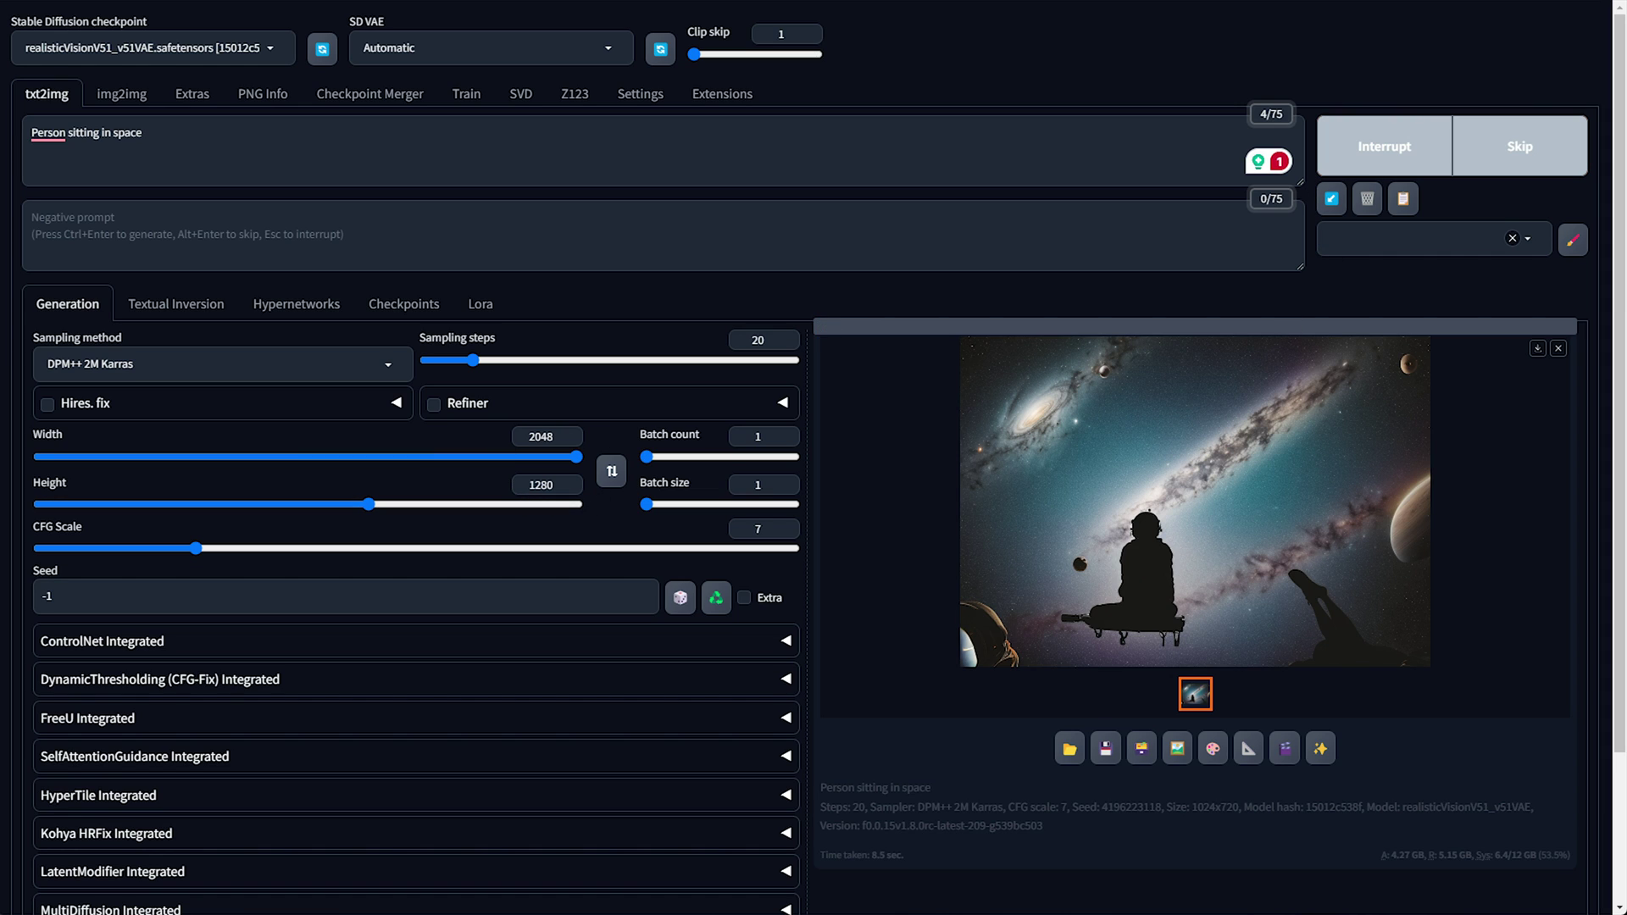
Open Task Manager to monitor the GPU and move it aside from the preview
key("ctrl+shift+Escape")
left_click_drag(851, 185, 368, 186)
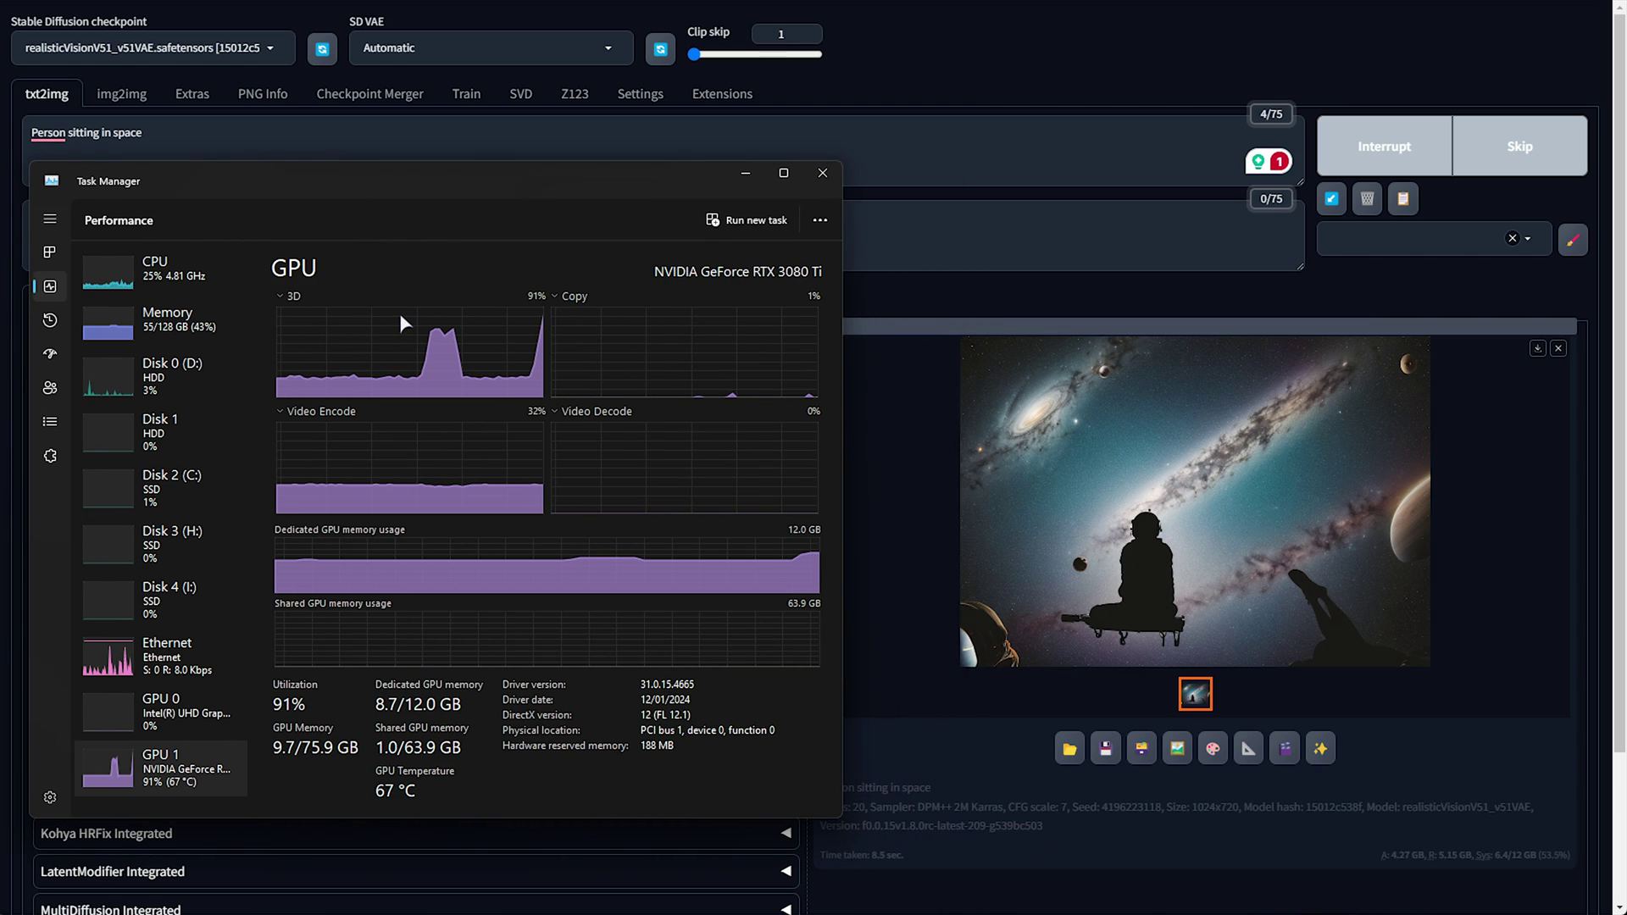
left_click_drag(463, 168, 413, 166)
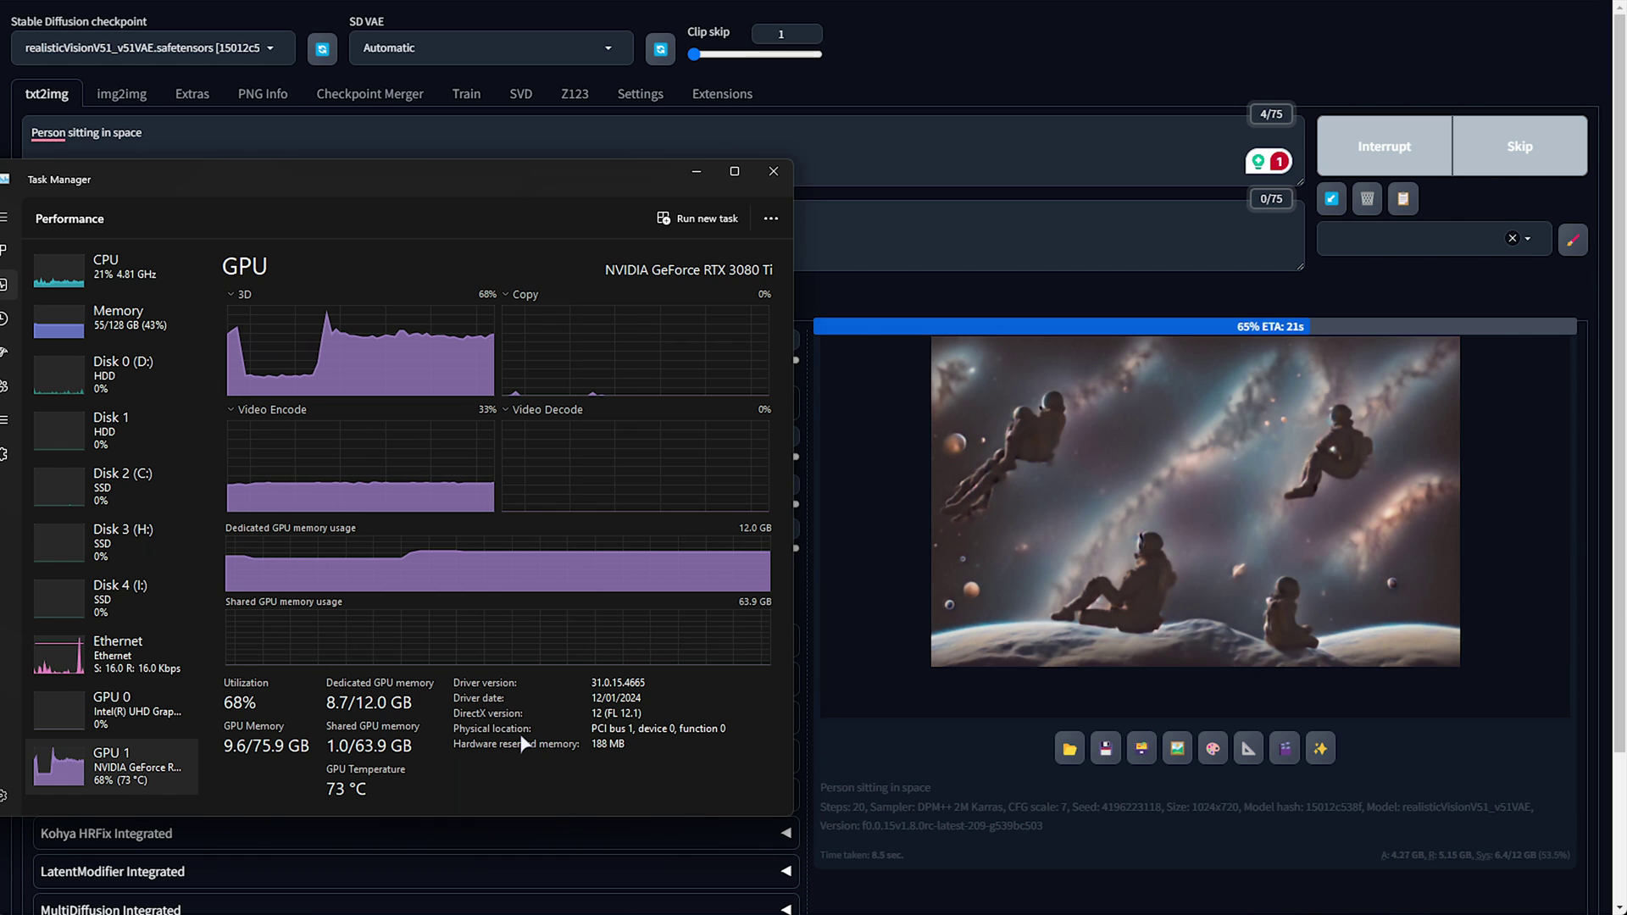
left_click_drag(324, 179, 379, 174)
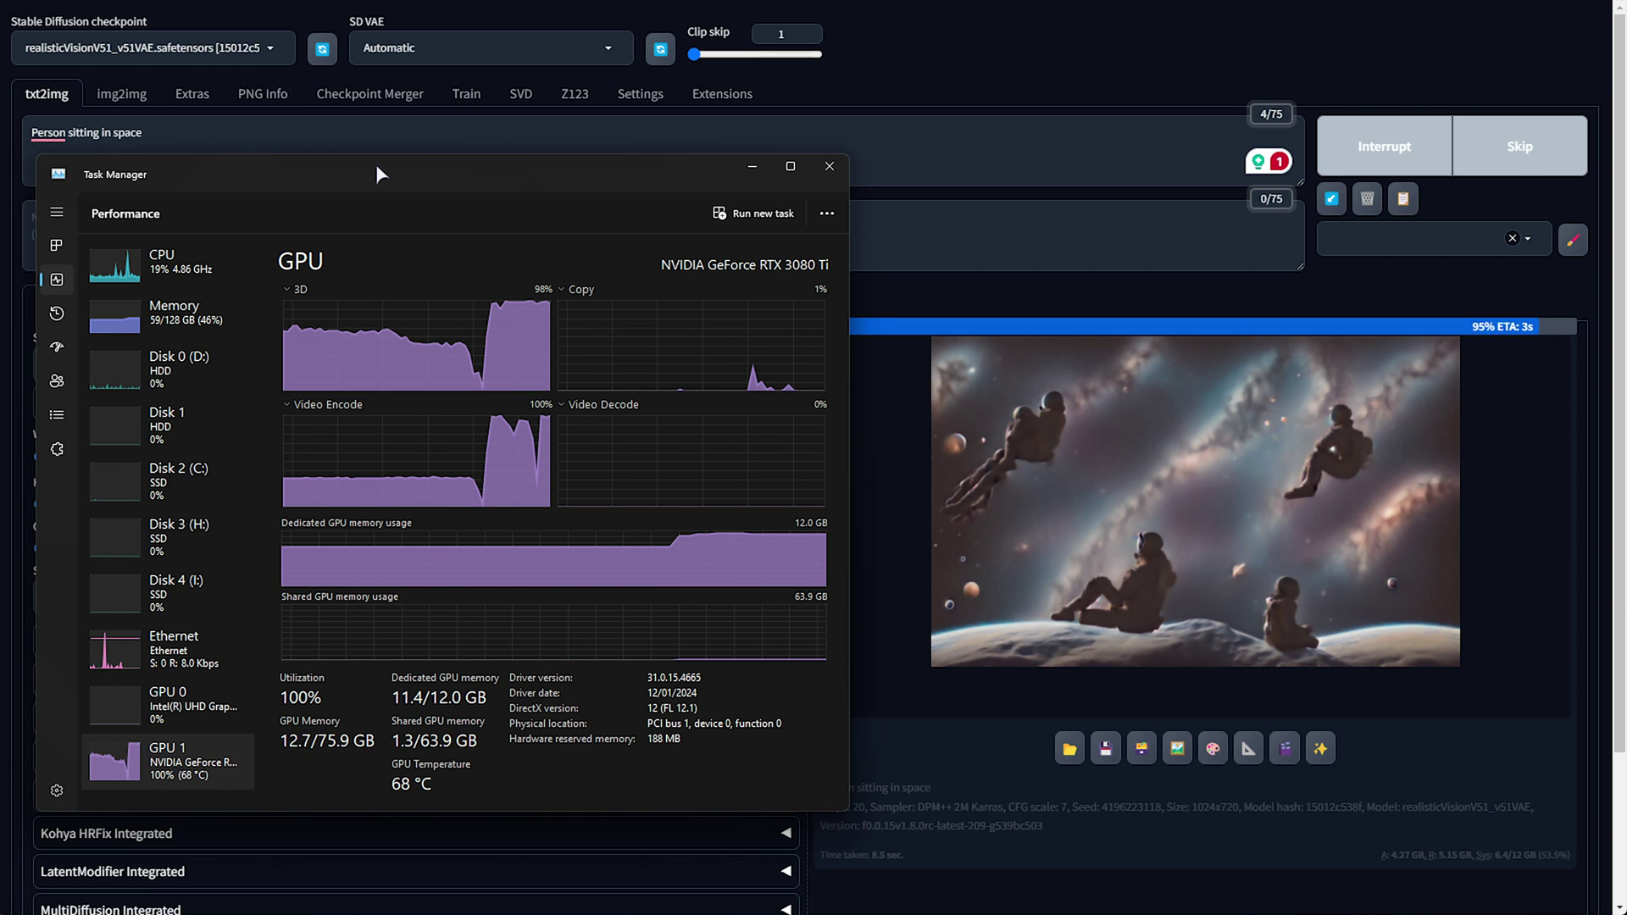
View the finished 2048×1280 astronaut image full-screen, then close the viewer
left_click(1142, 269)
left_click(1061, 423)
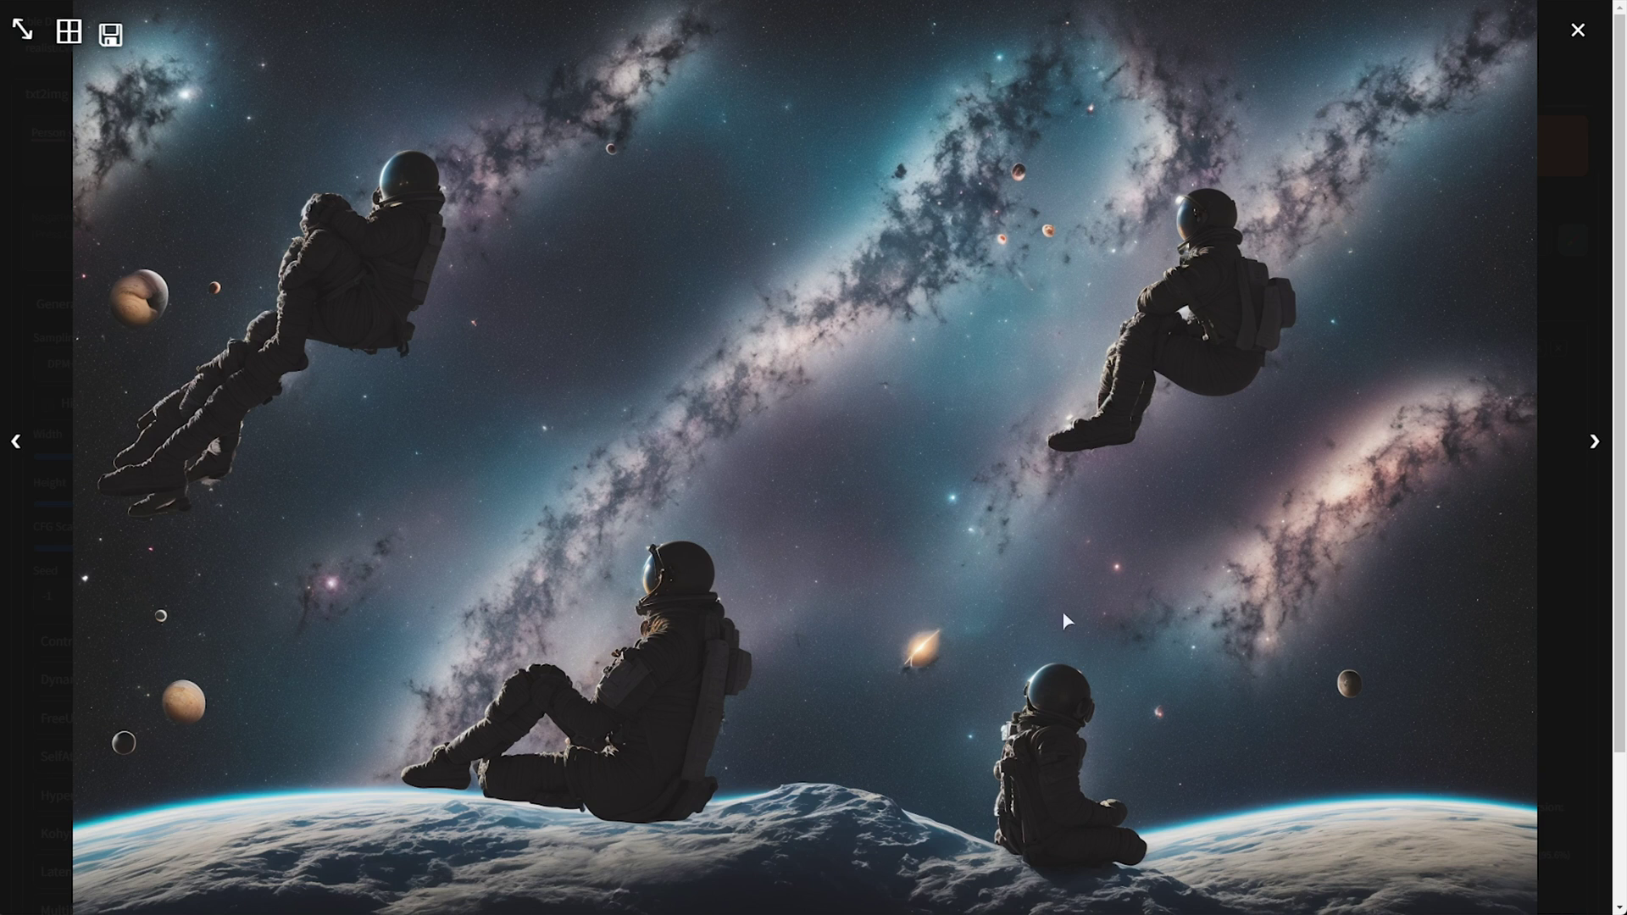
left_click(1576, 32)
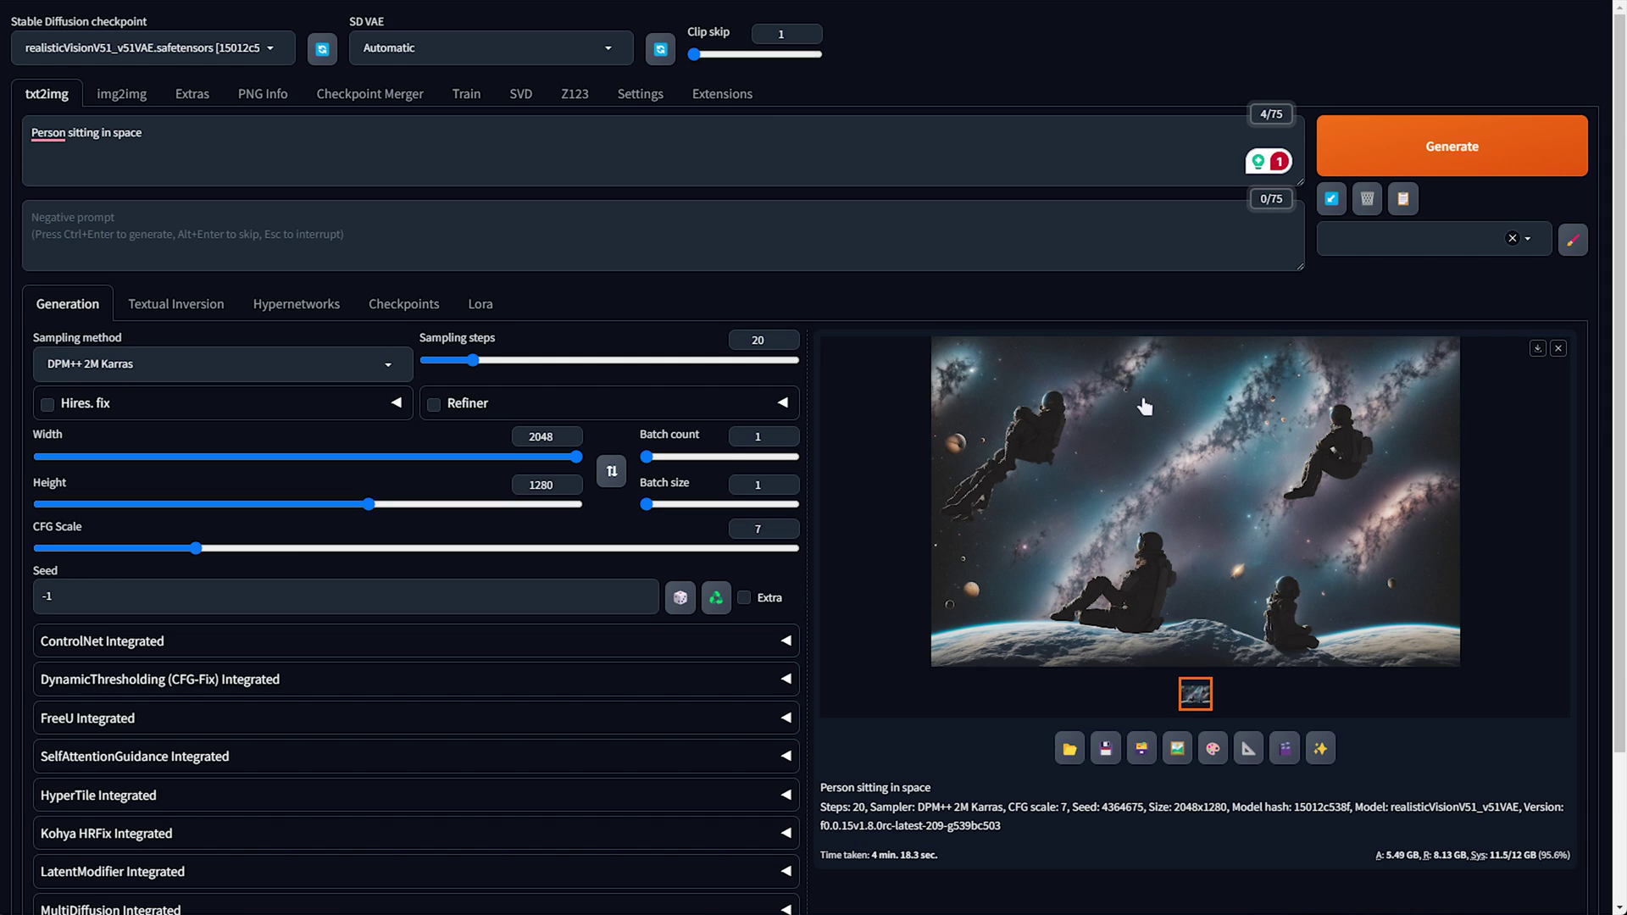
left_click(731, 97)
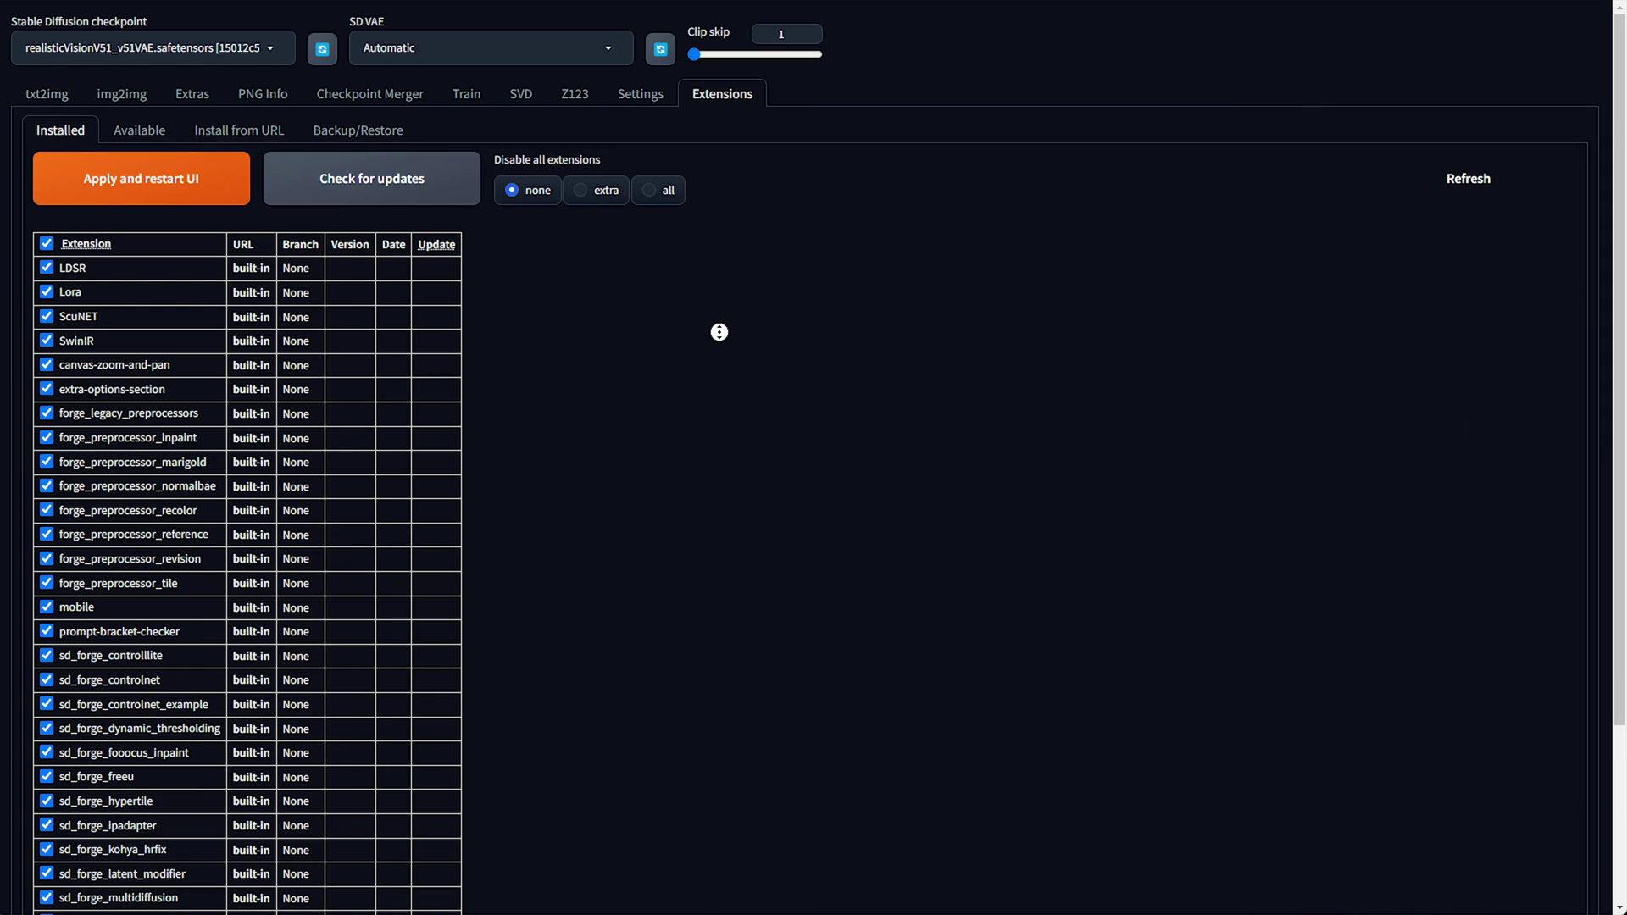
scroll(717, 332, "down", 3)
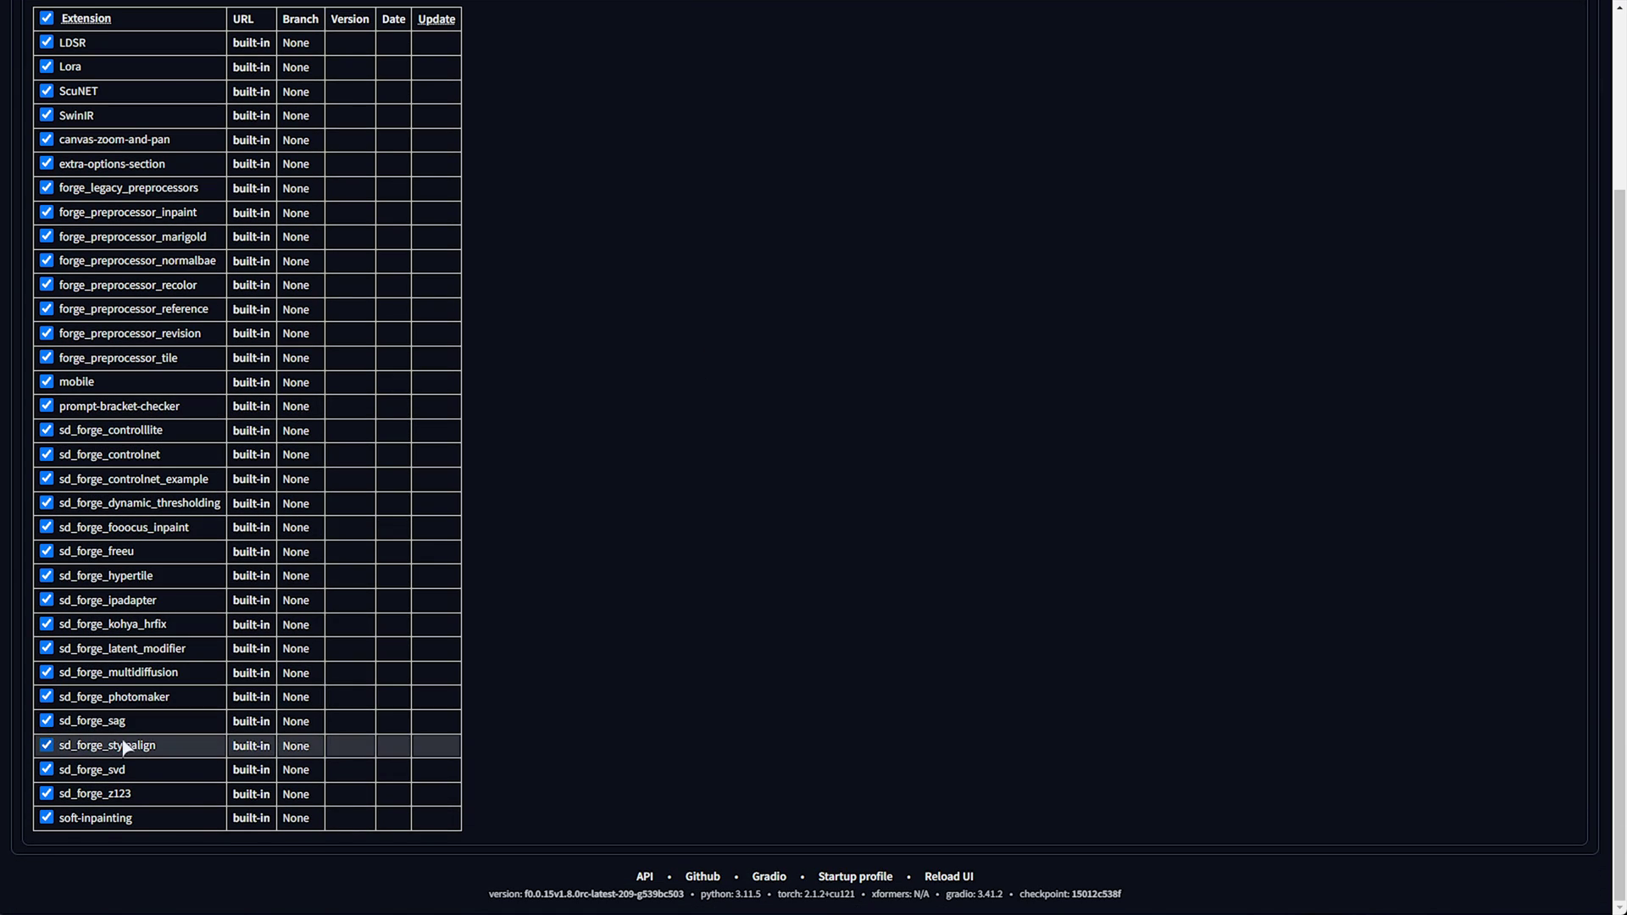
scroll(522, 699, "up", 3)
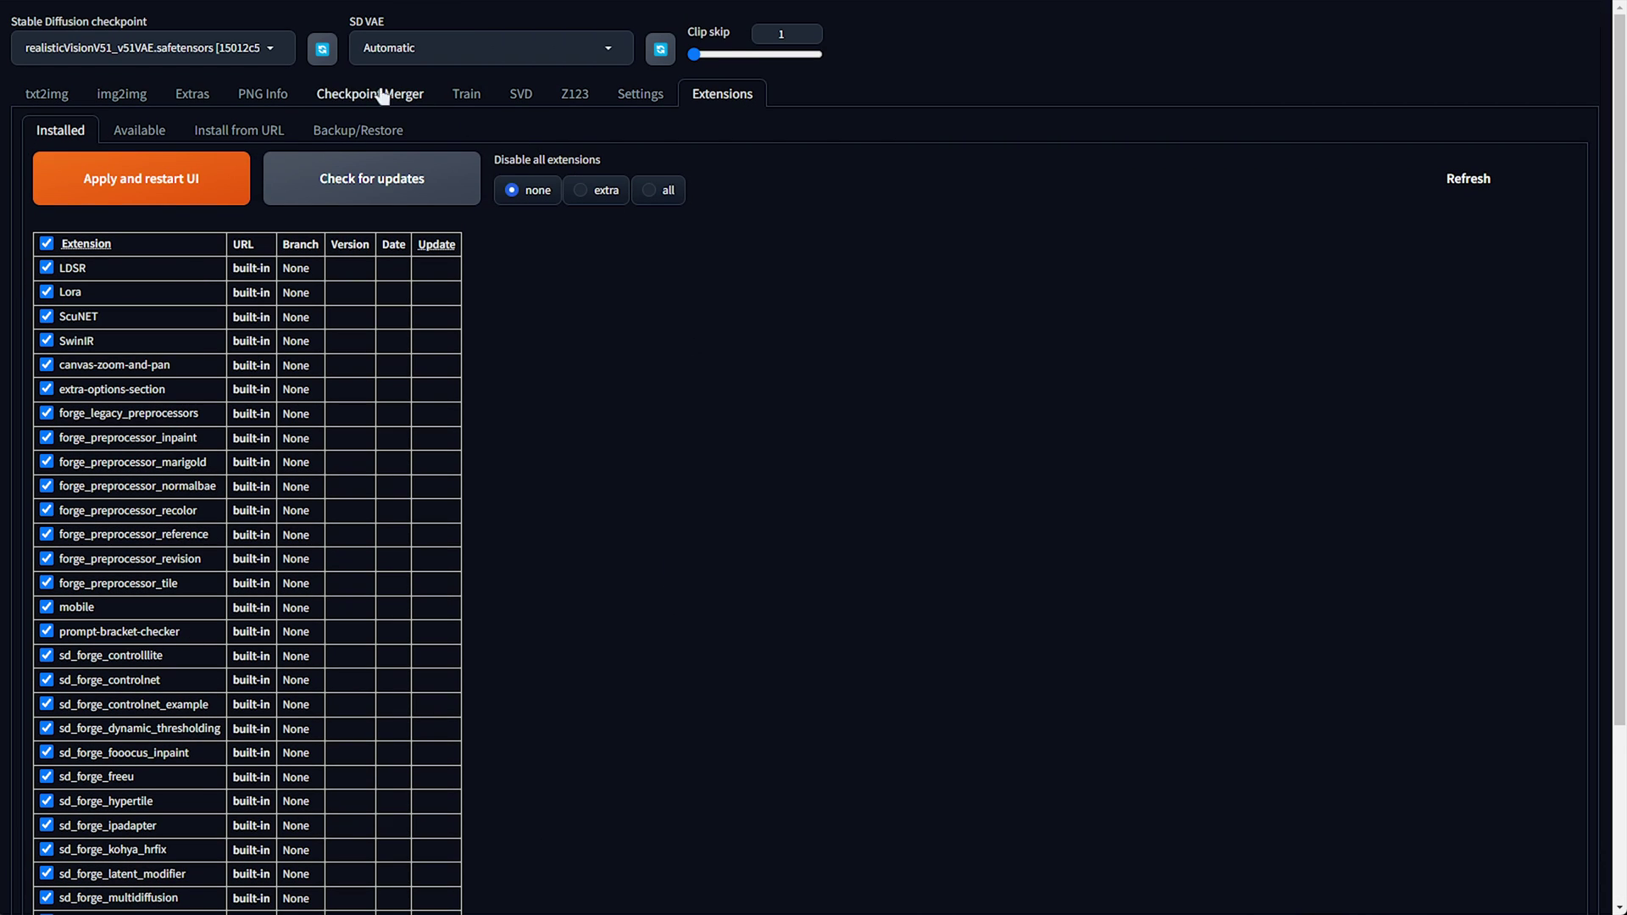
left_click(214, 132)
left_click(163, 130)
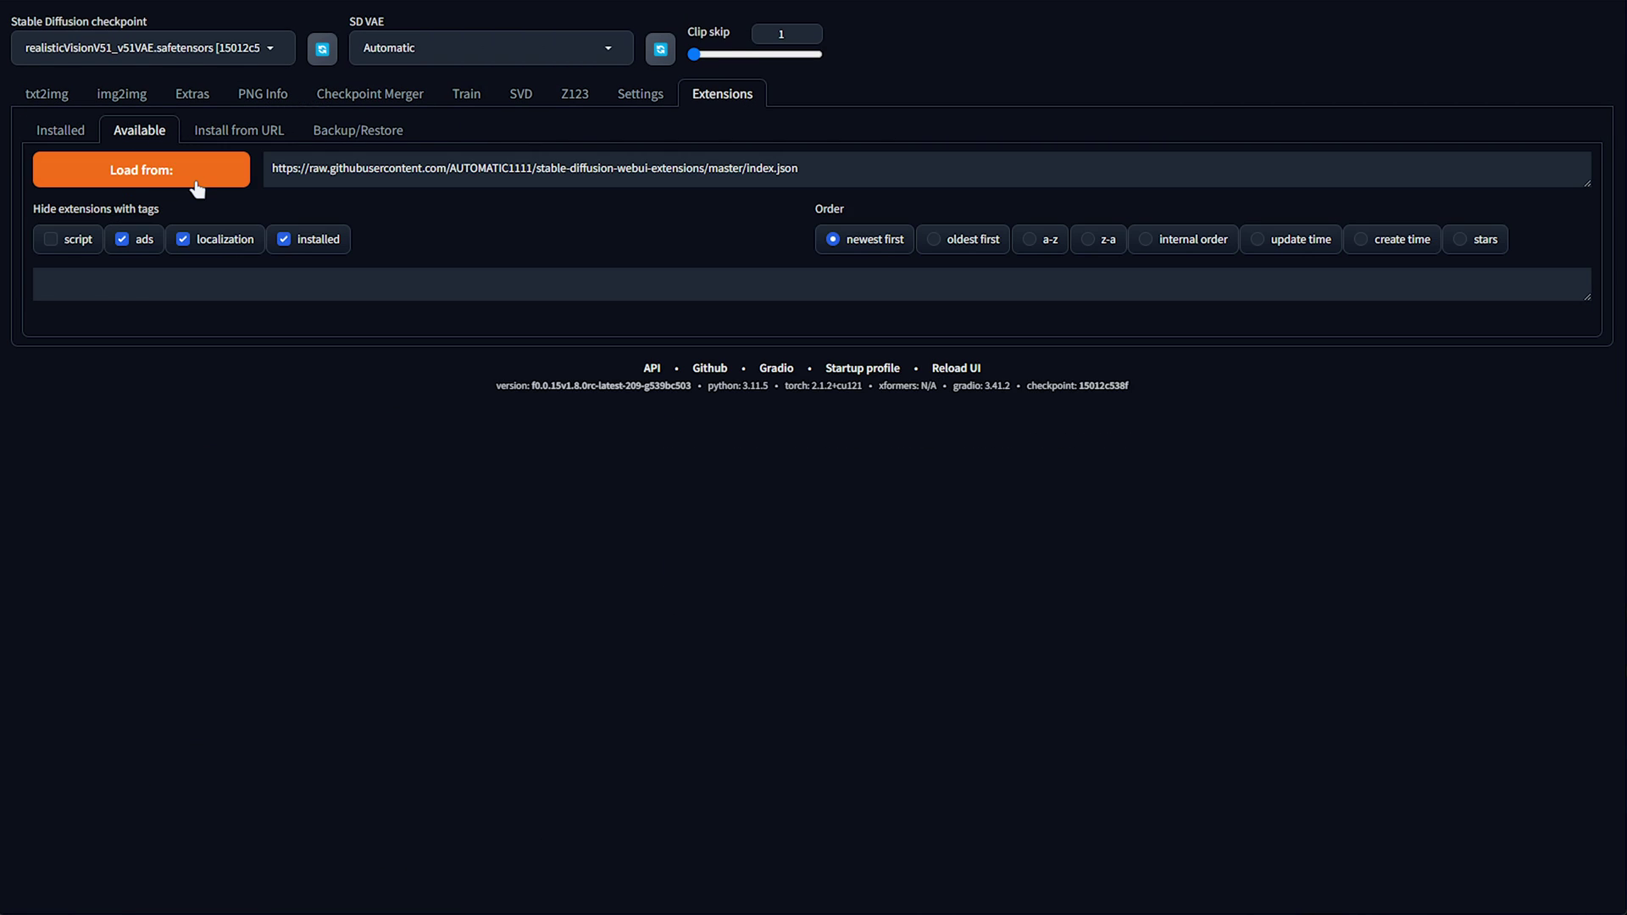
left_click(178, 180)
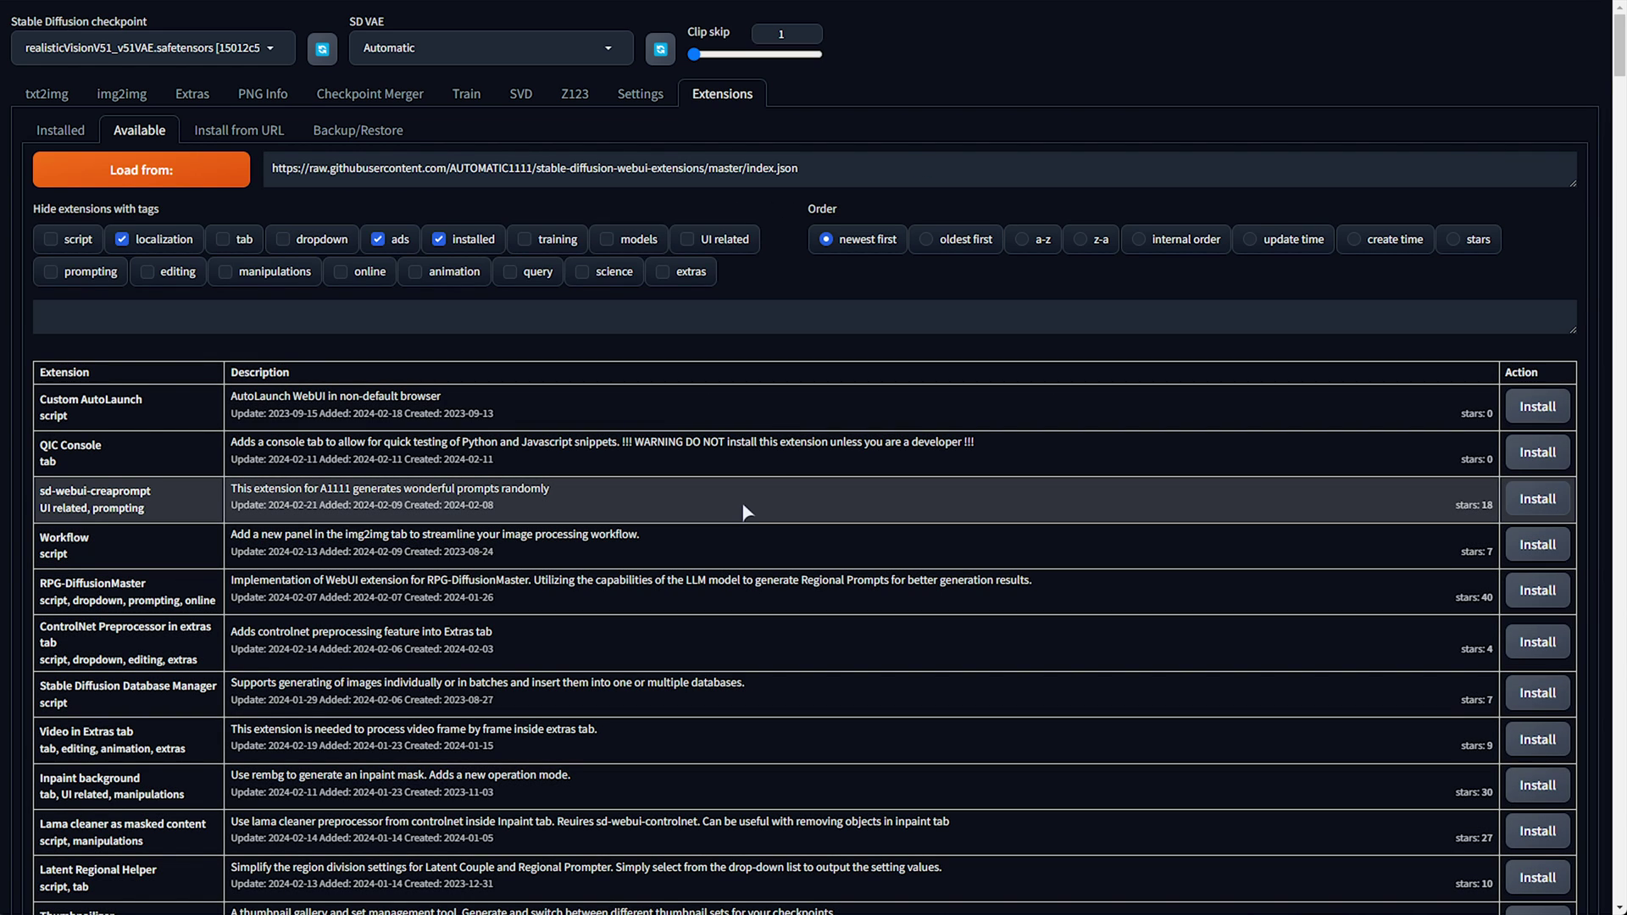
left_click(60, 130)
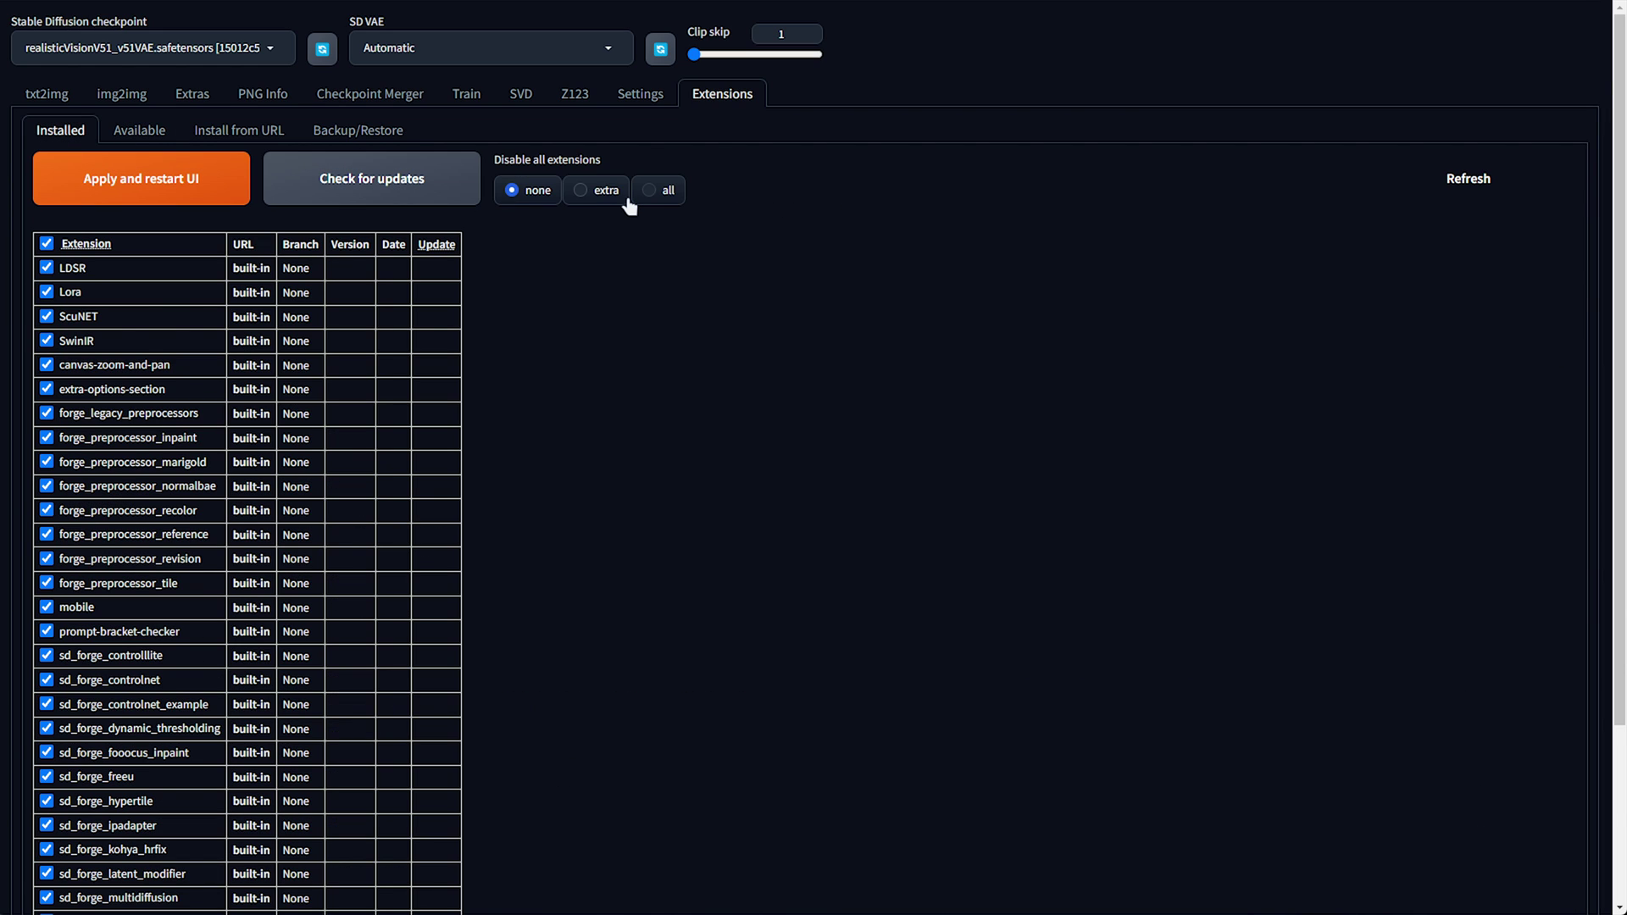
Return to the txt2img page showing the finished 2048×1280 astronaut render
left_click(66, 93)
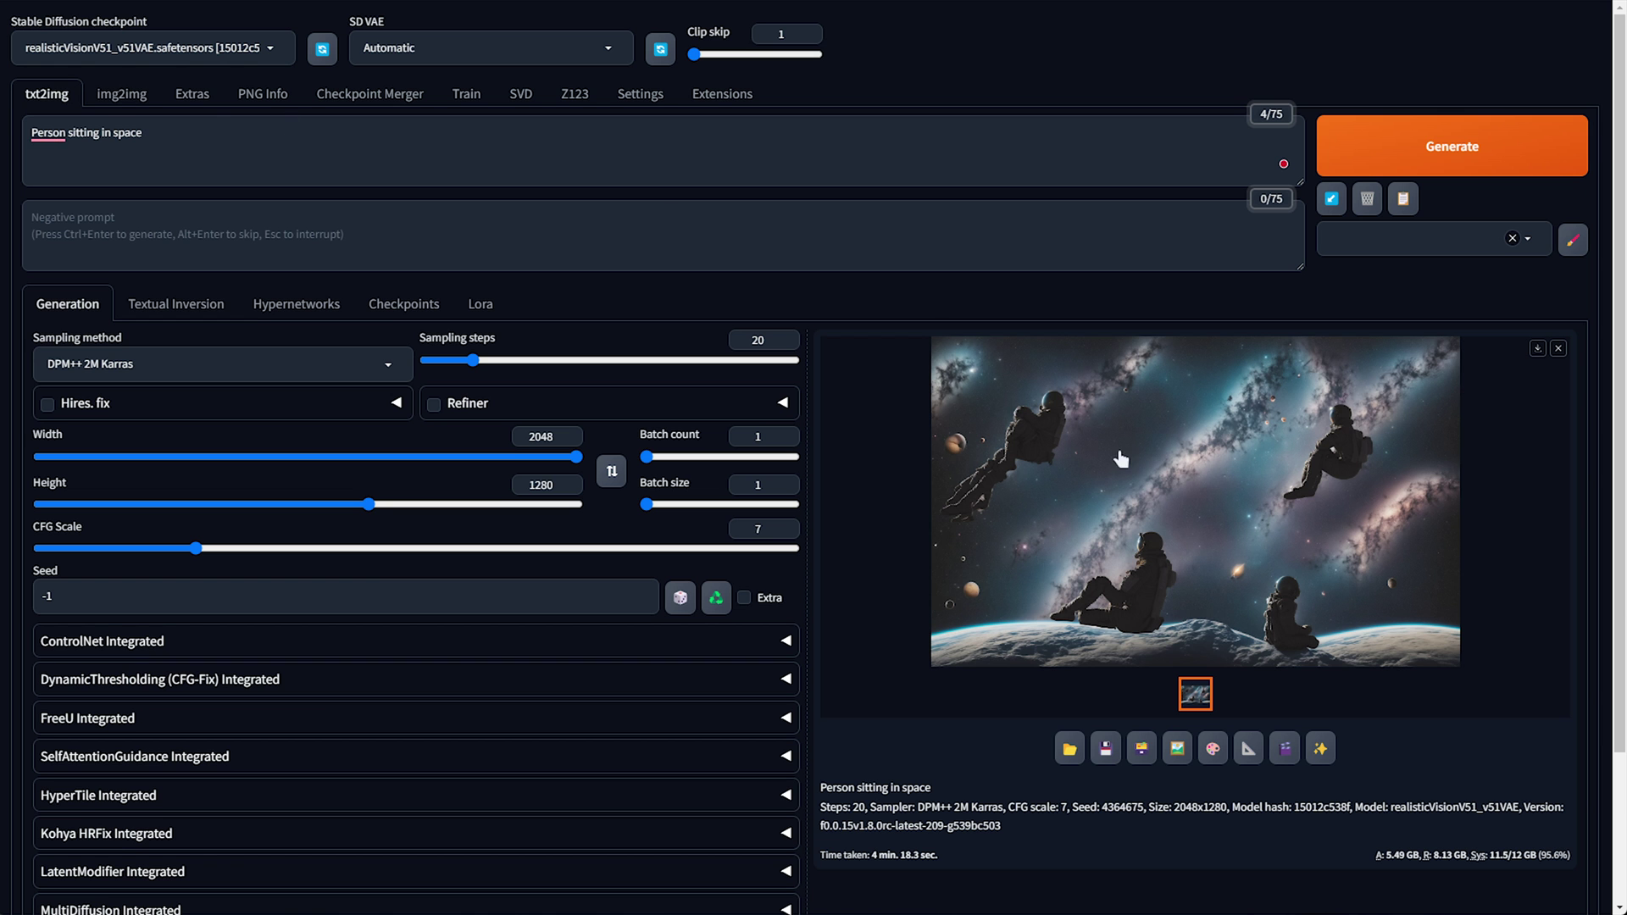